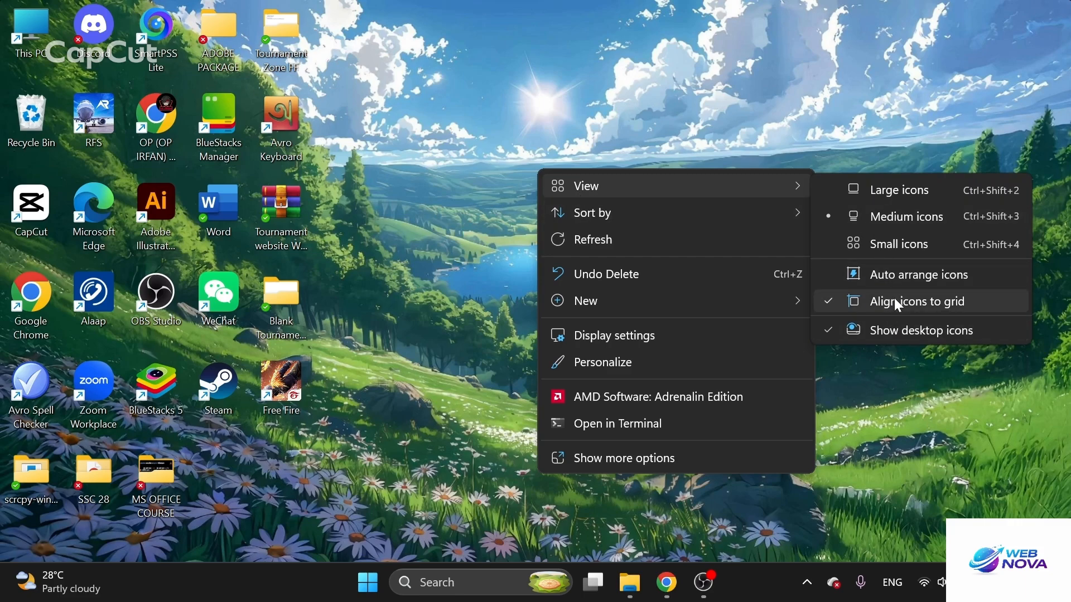
Hide all the icons on the Windows desktop
click(883, 330)
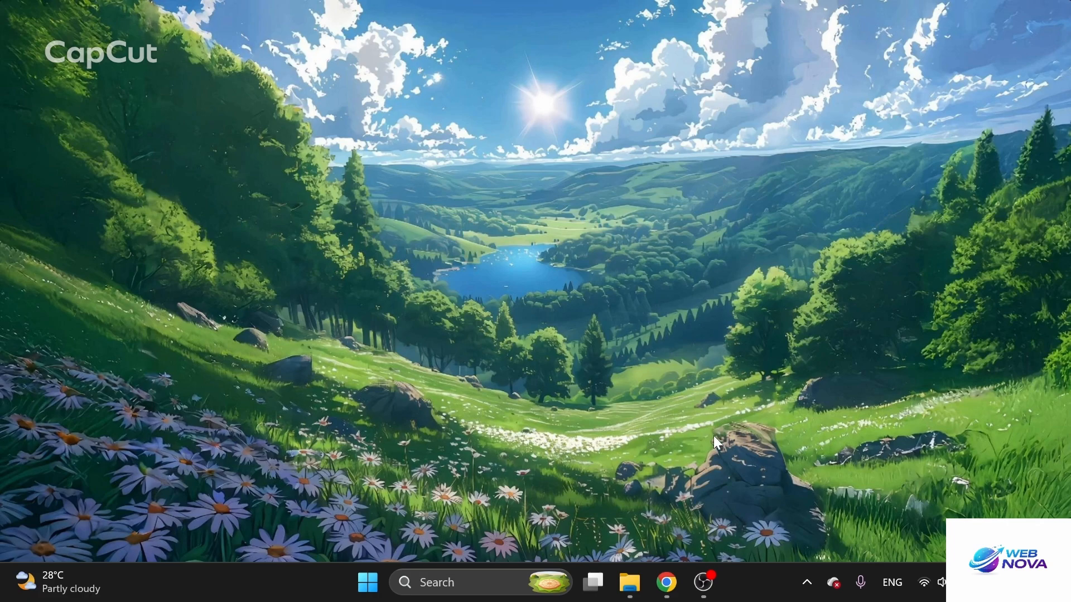
Switch to Chrome and open chatgpt.com in a new browser tab
mouse_move(671, 588)
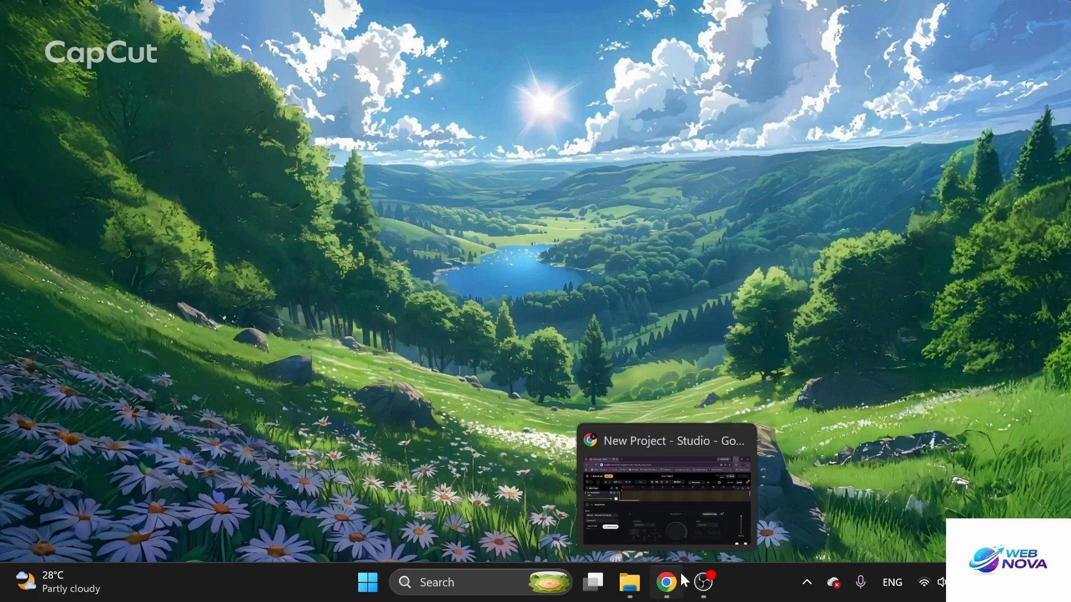
click(673, 584)
click(230, 13)
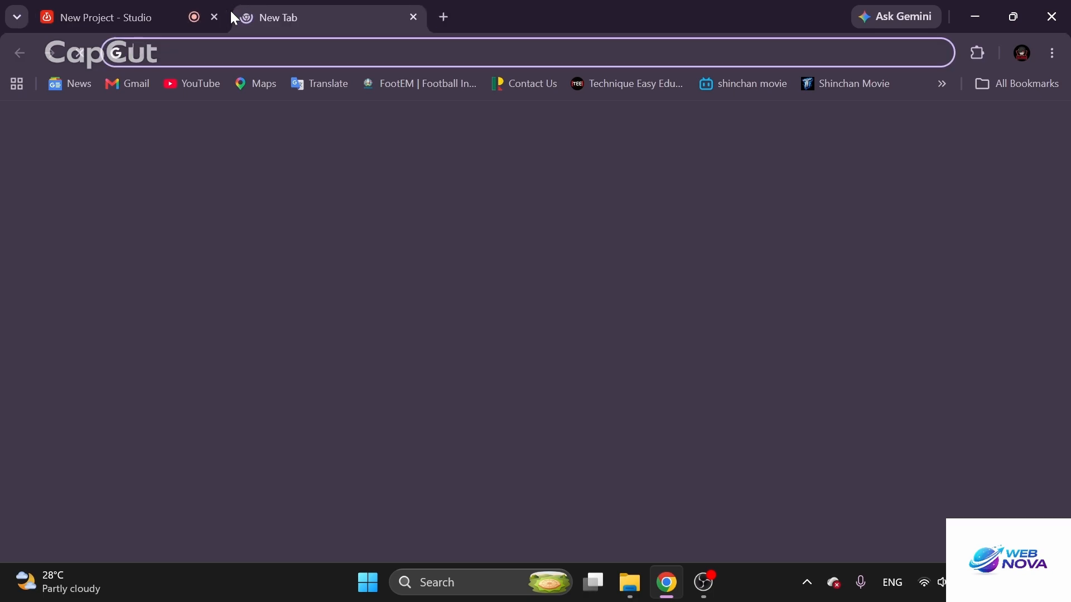
text(cha)
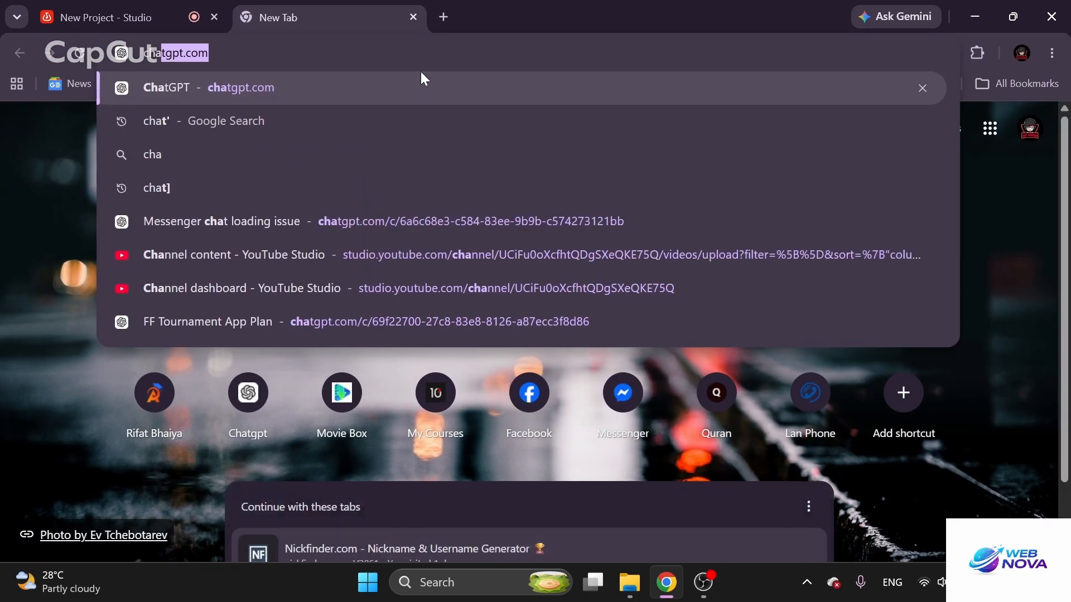
key(Return)
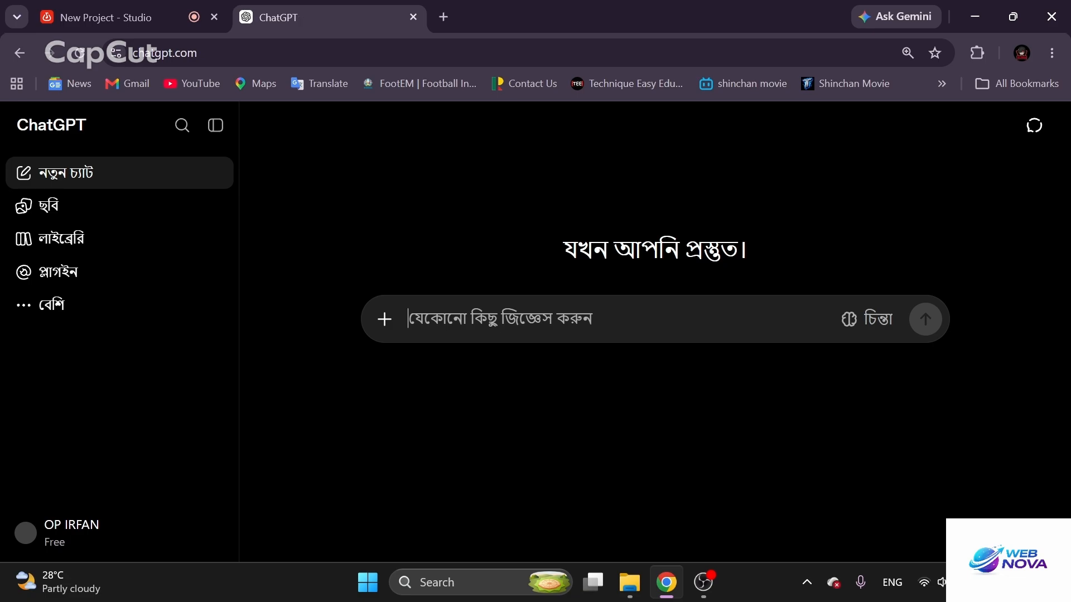
Ask ChatGPT "amake ekta kaj deo excel e tumi amake kichu data deo as a a client ami freelancer hoye tmr oi kaj ta excel e korbo"
text(amake ekta )
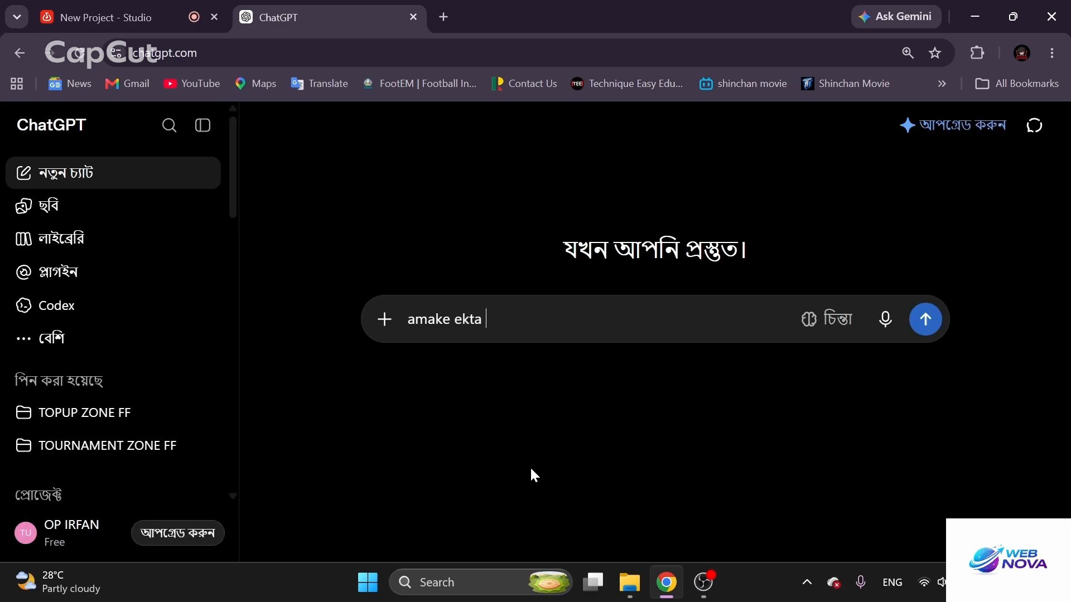
text(kaj deo)
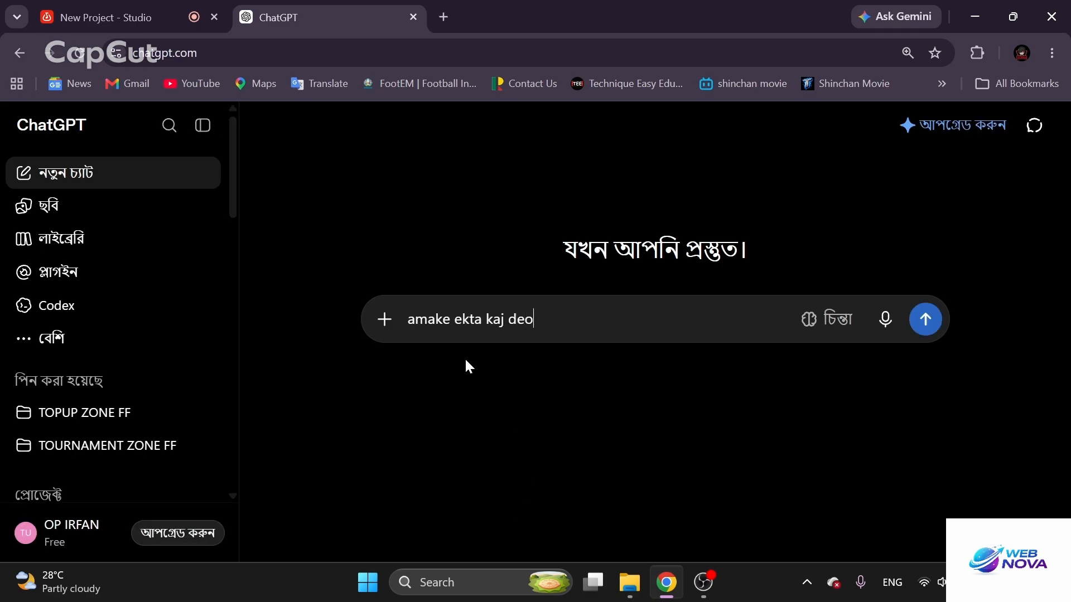
text( excel e tumi amake)
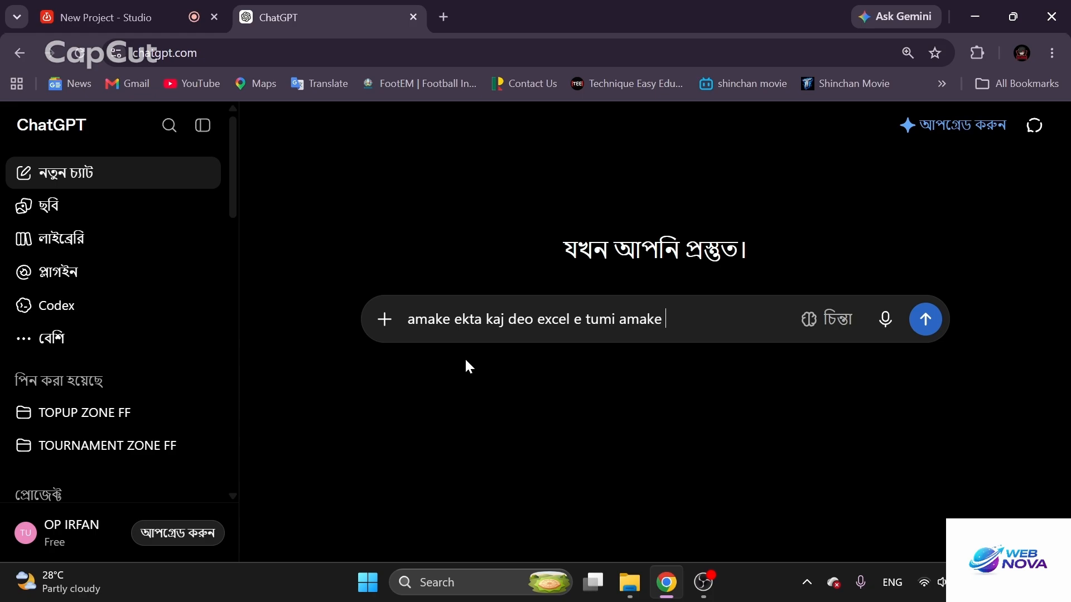
text( kichu daa)
text(ta de)
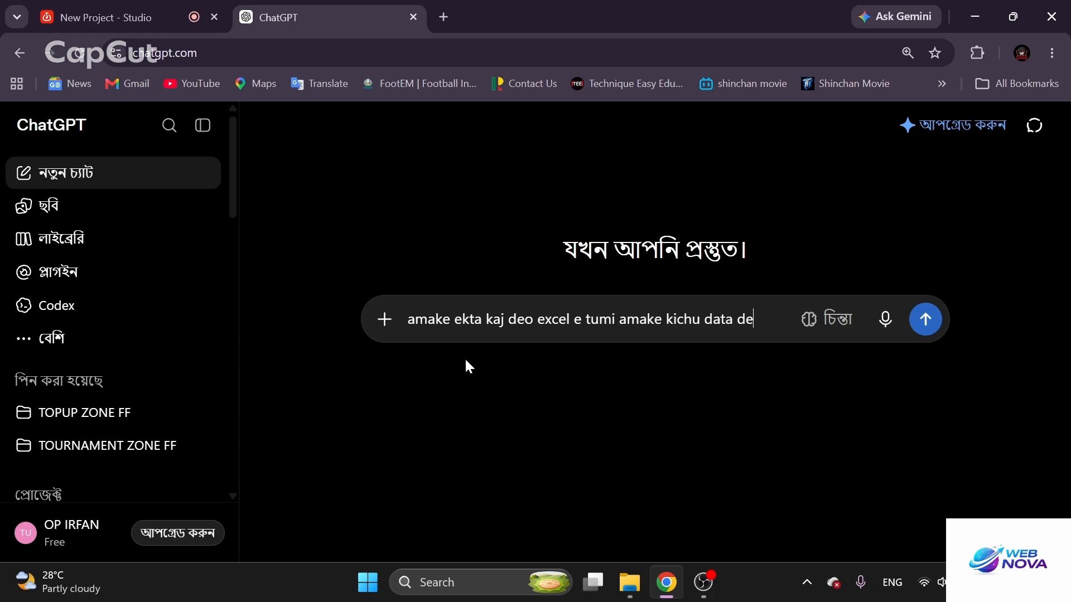
text(o as a )
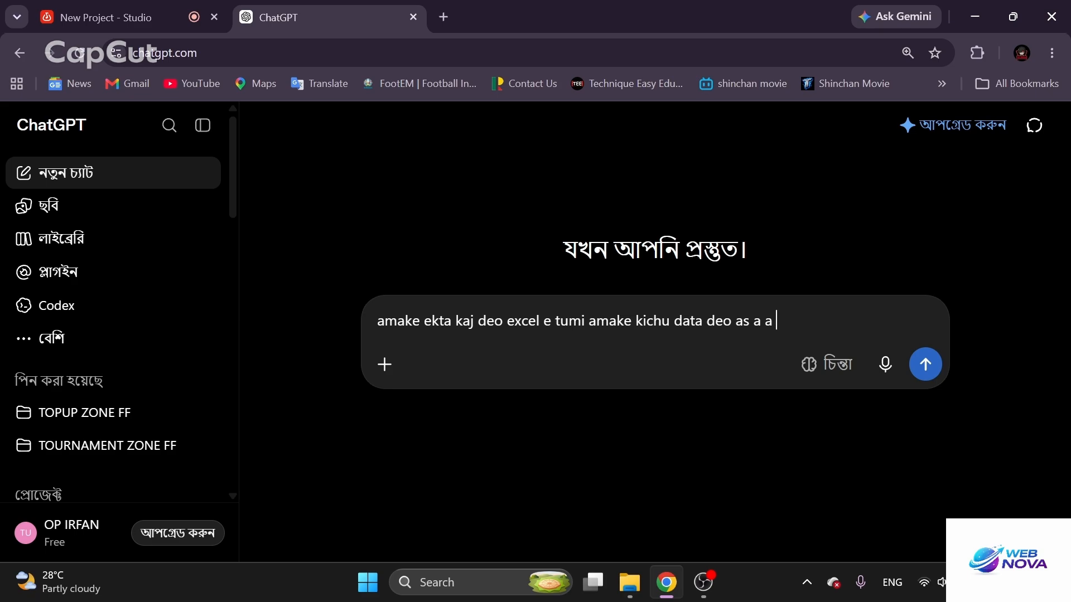
text(a client ami fre)
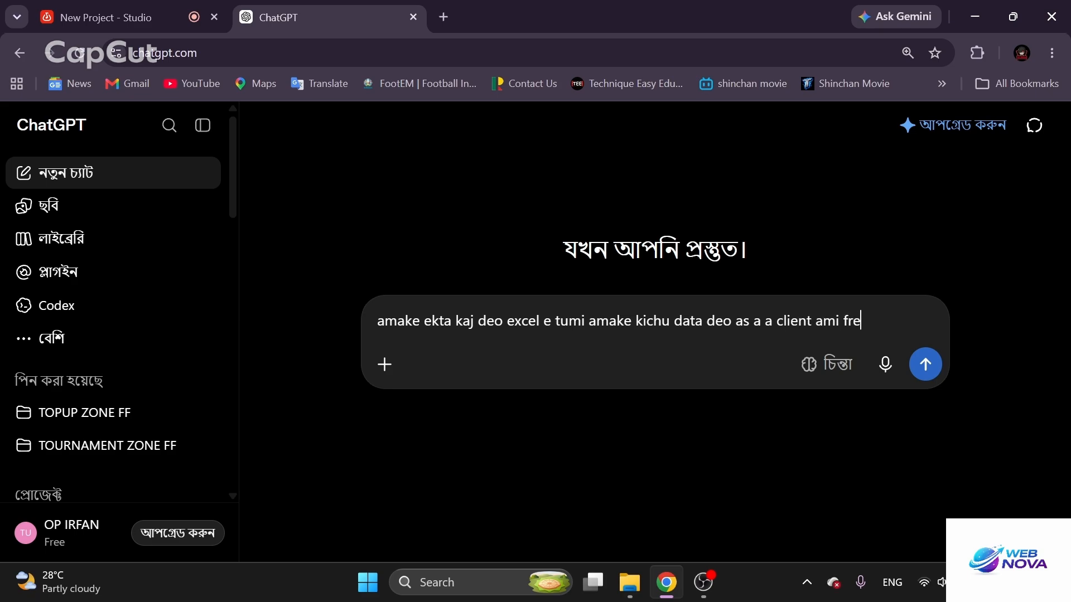
text(elancer hoye tmr o)
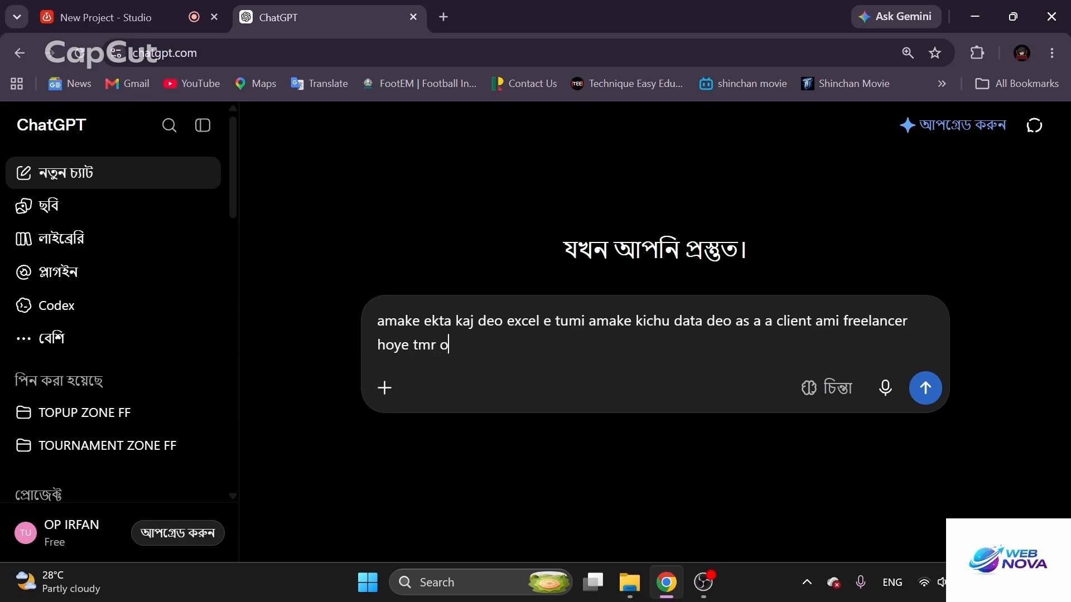
text(i kaj ta exce)
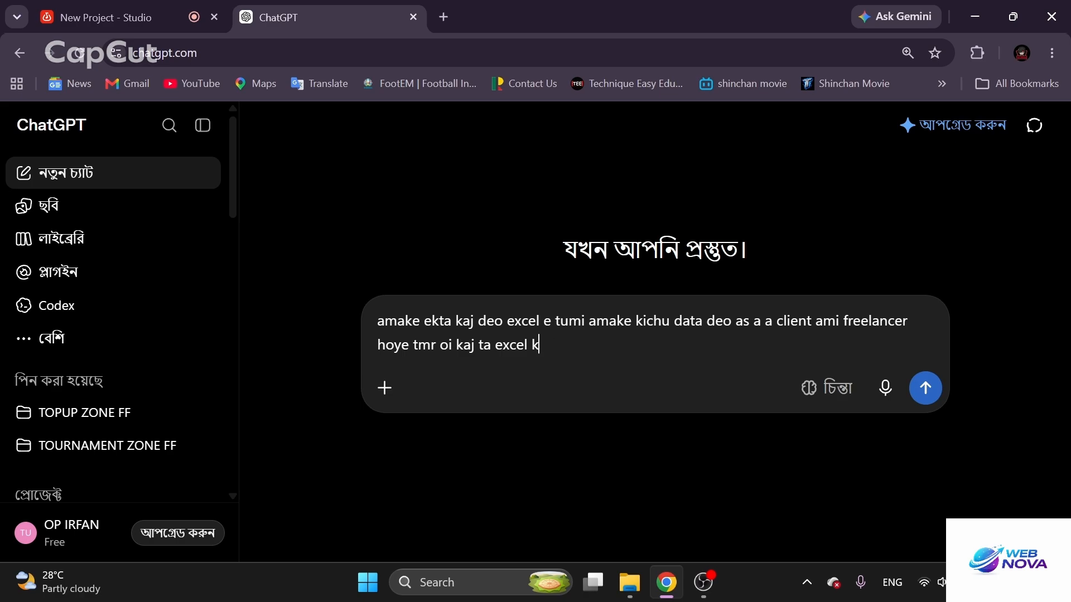
text(l e korbo)
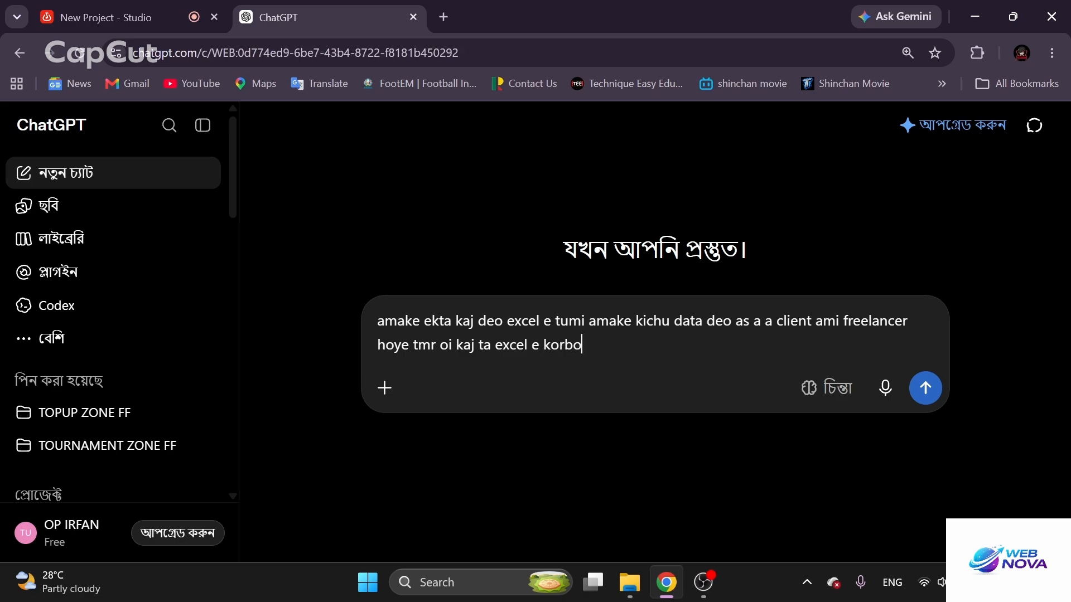
key(Return)
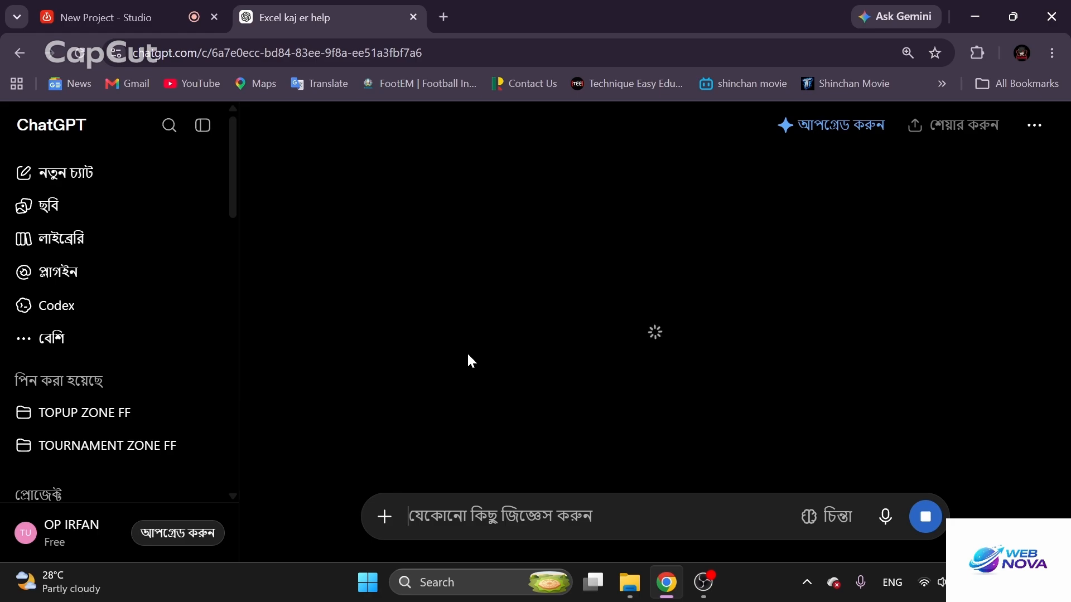
scroll(467, 355, up, 7)
scroll(468, 354, down, 3)
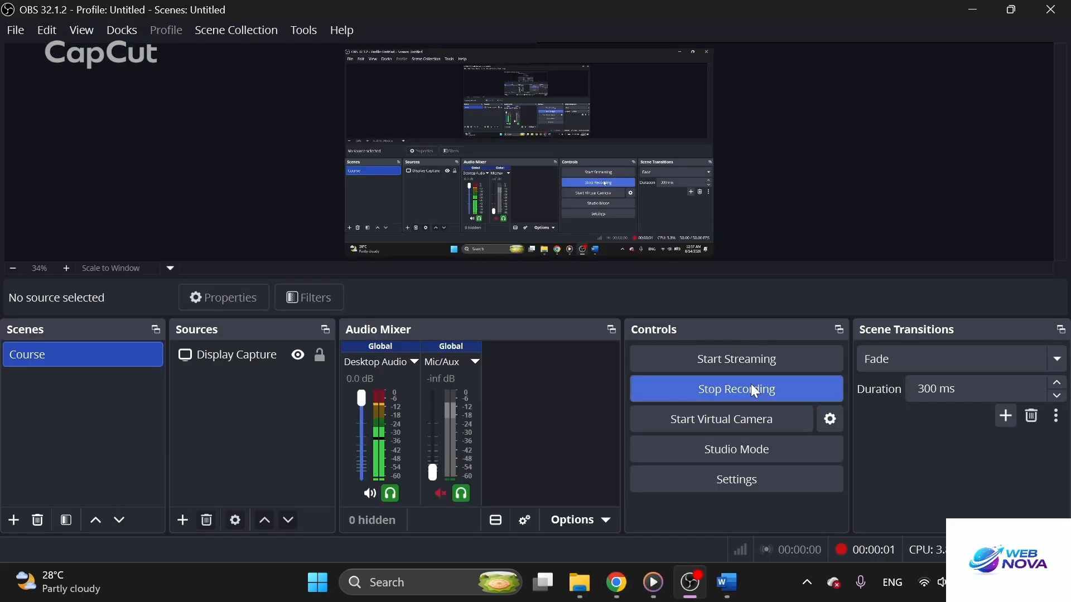
Switch to Document1 in Word and examine the columns and rows of the sales data table
click(729, 593)
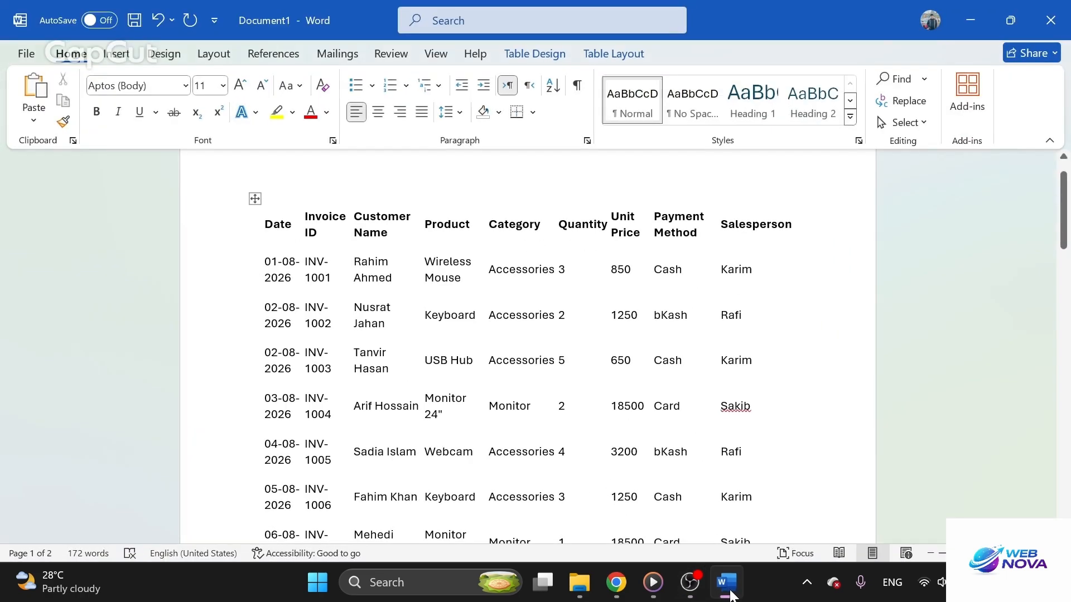
mouse_move(687, 596)
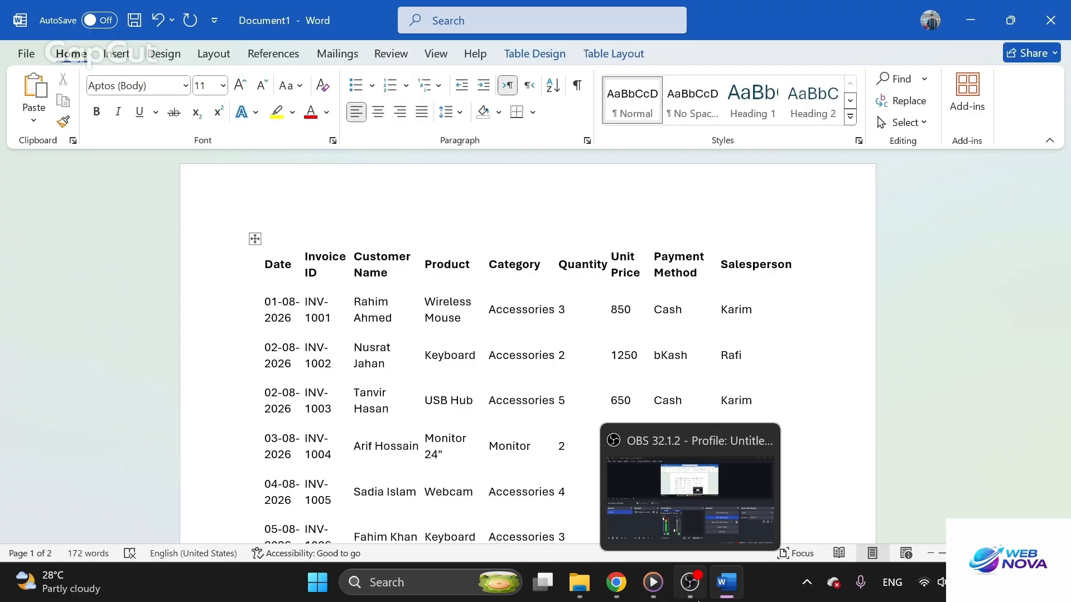
click(697, 597)
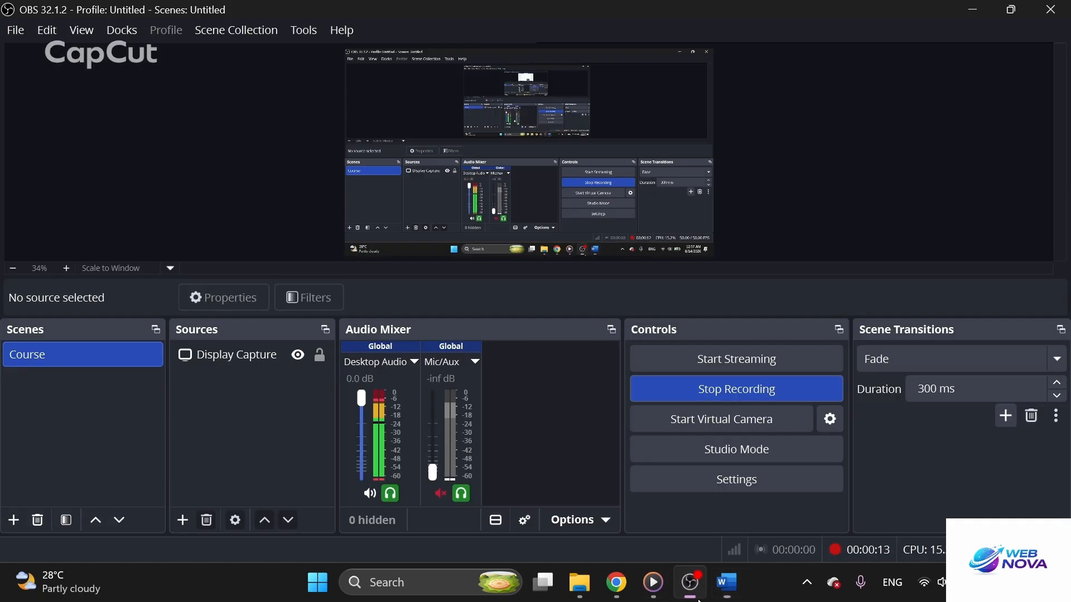
click(713, 595)
scroll(515, 379, down, 8)
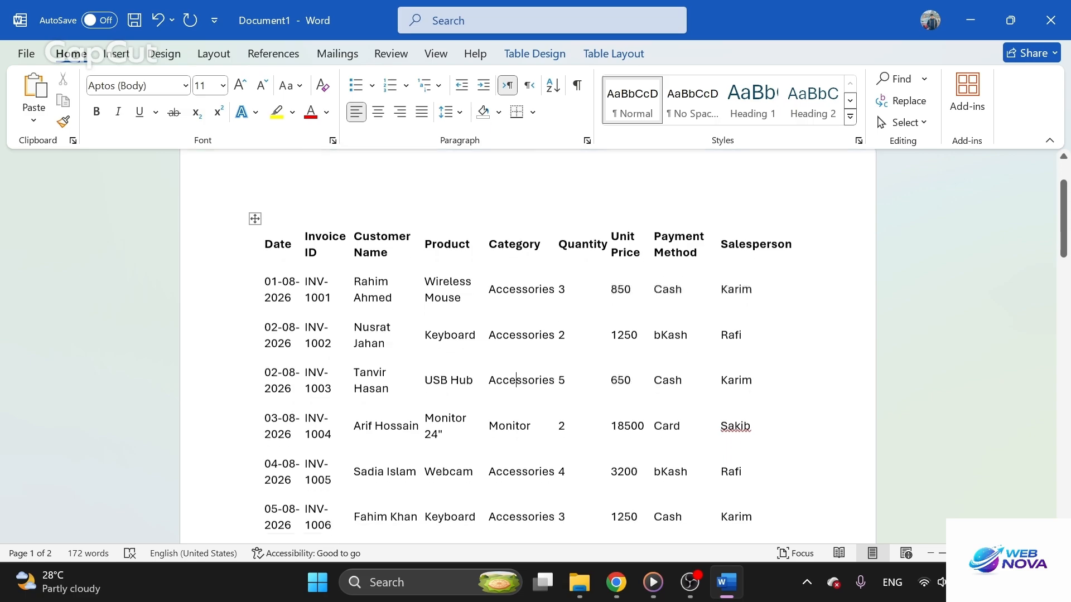
scroll(515, 380, up, 7)
scroll(528, 345, up, 2)
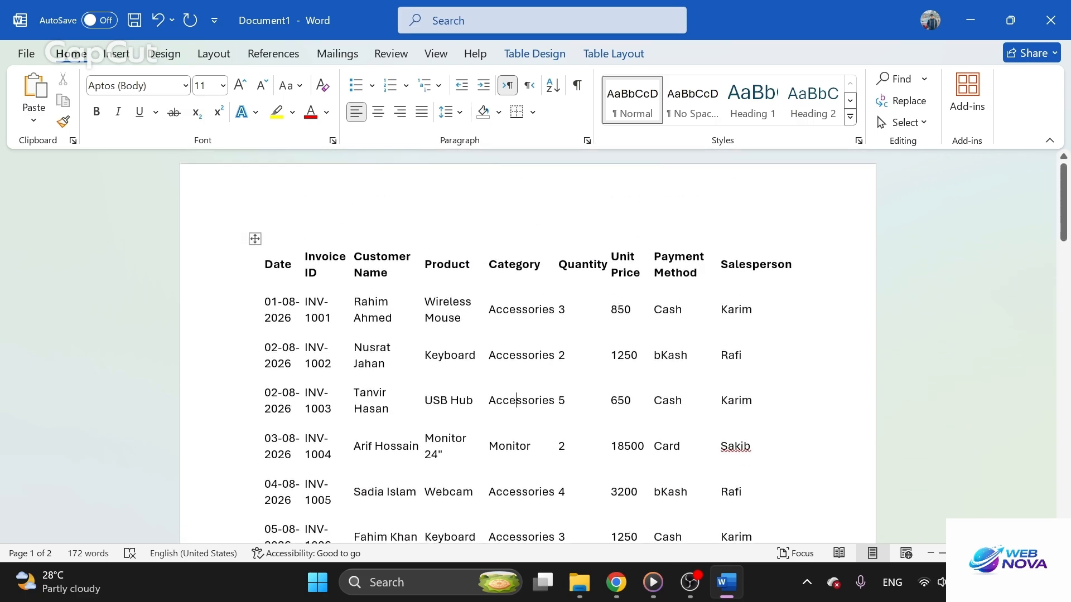
Launch Excel and create a new blank workbook
click(386, 582)
text(excel)
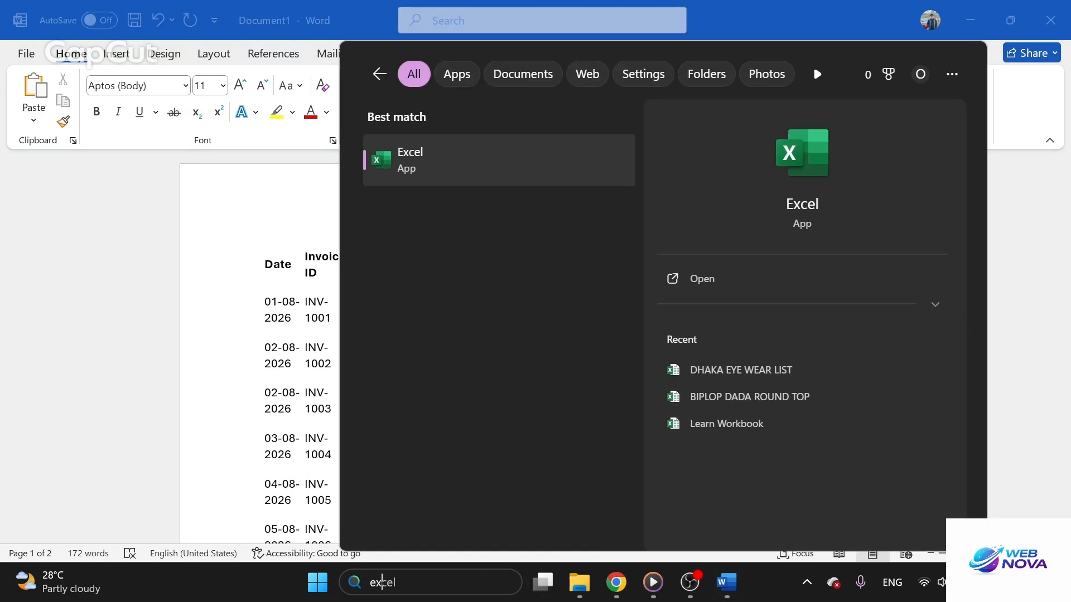
key(Escape)
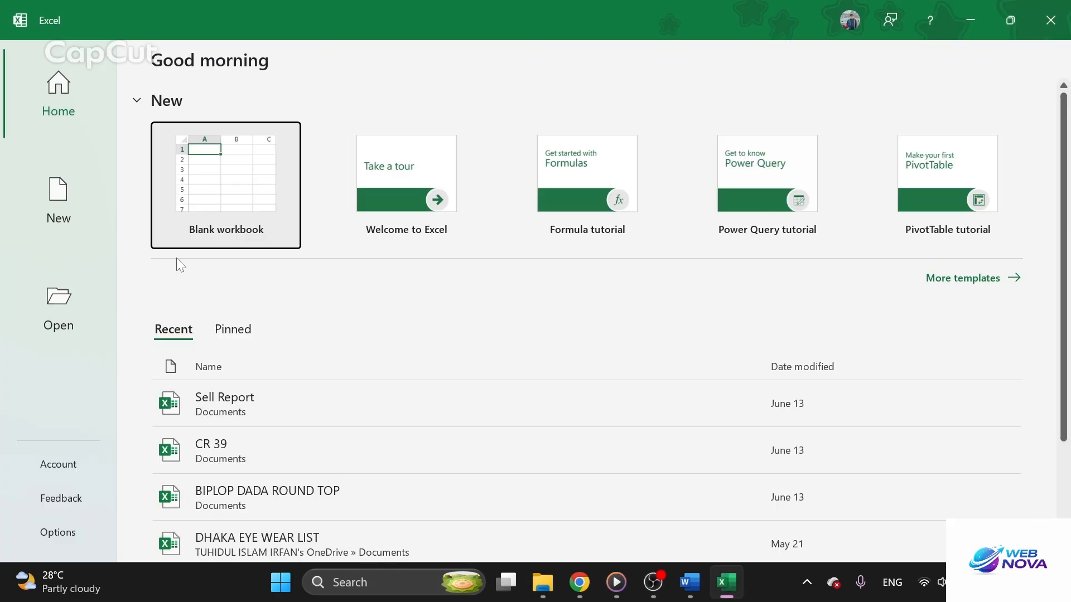
click(190, 235)
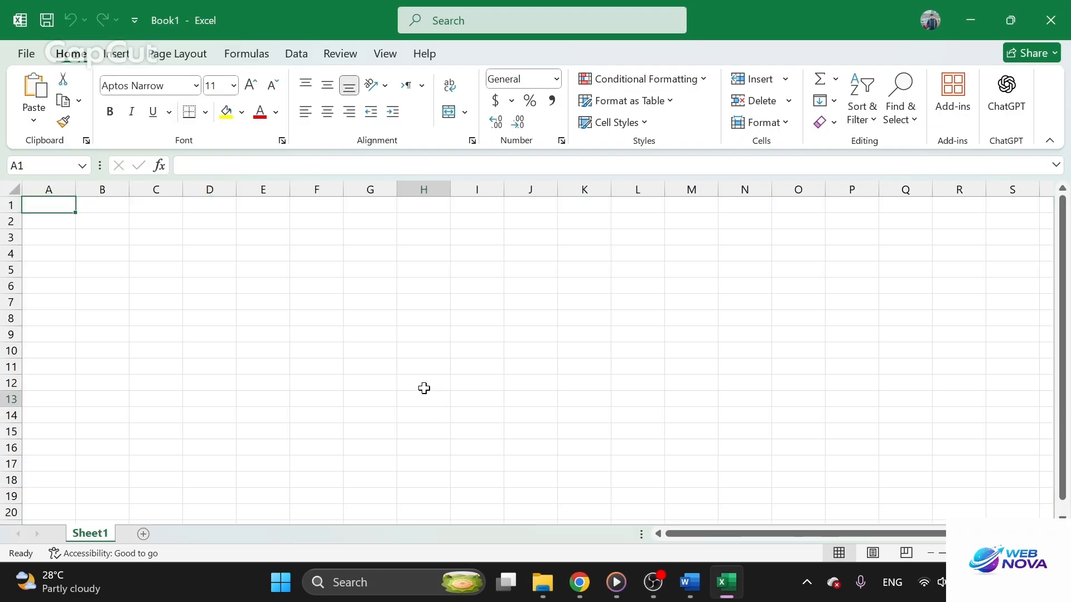
drag(424, 397, 424, 385)
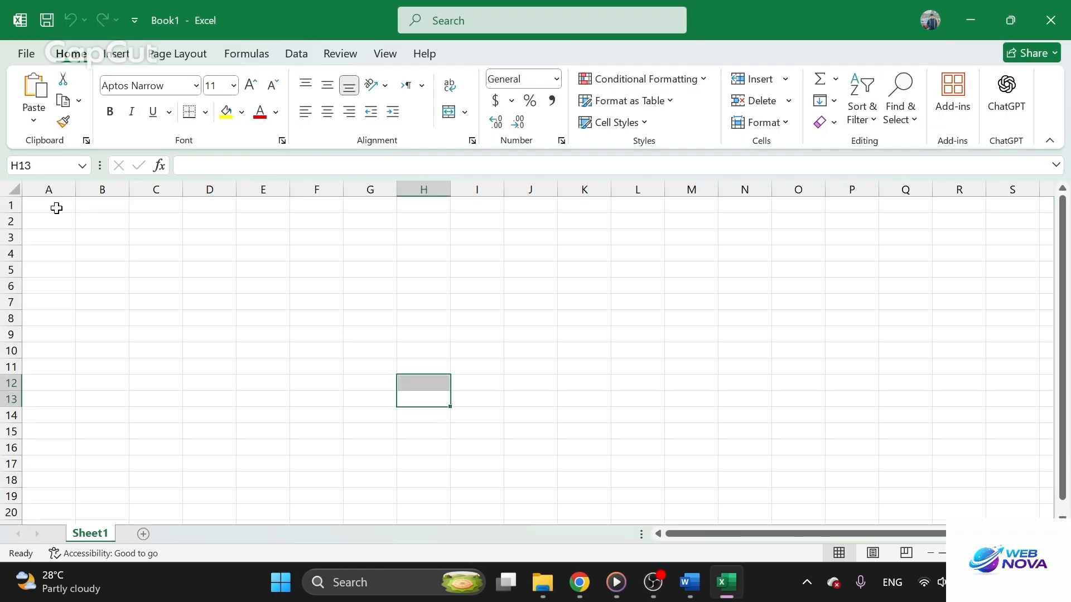
Enter the company title "IRFAN TRADERS AND PRIVATE LIMITED" in cell A1
ctrl+scroll(53, 235, up, 3)
double_click(81, 214)
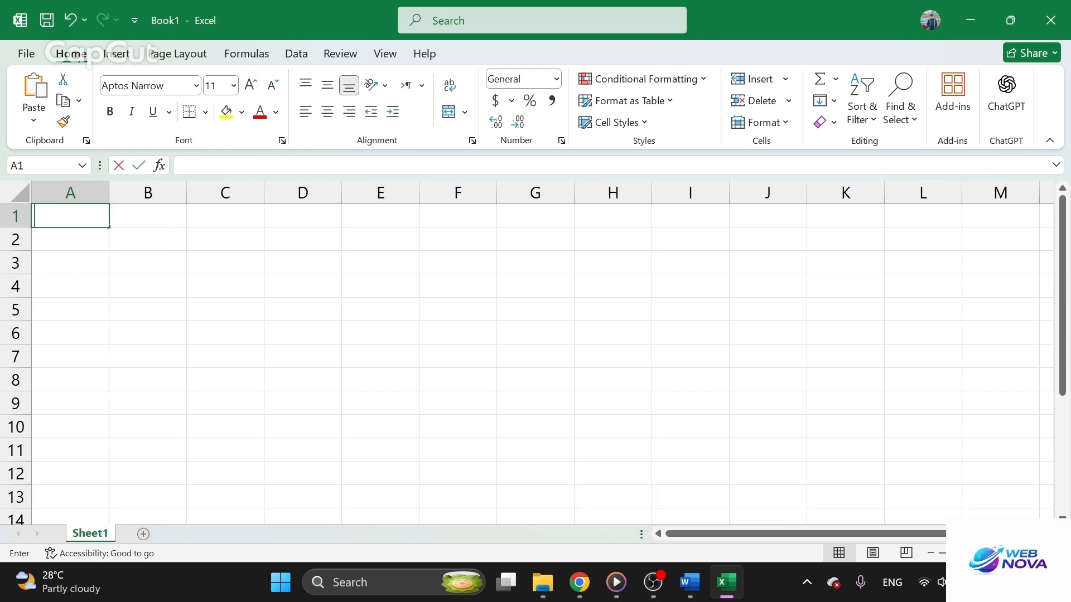
text(IR)
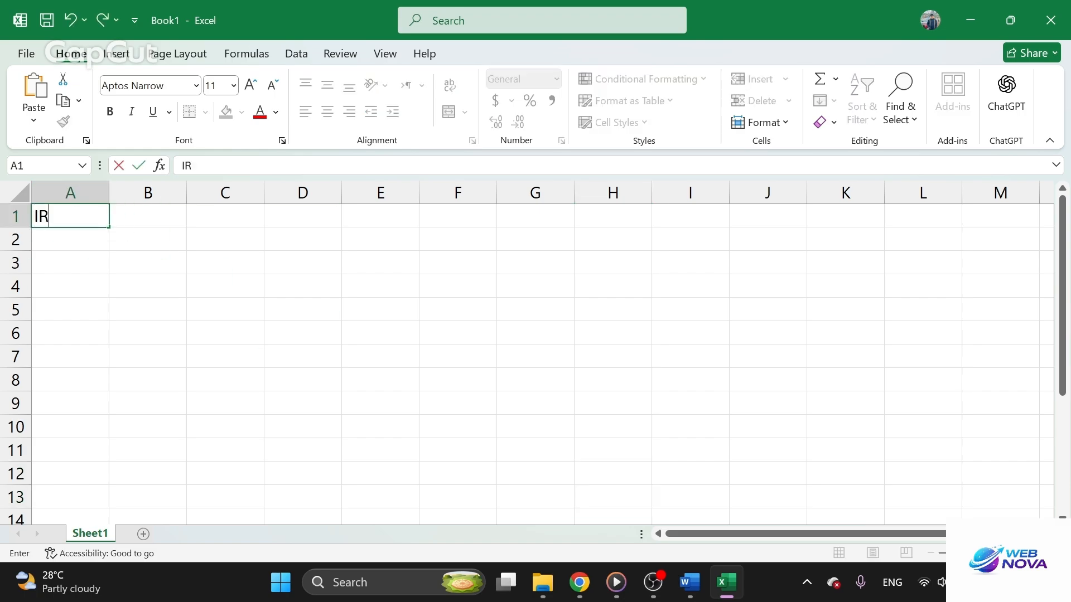
text(FAN TRADER)
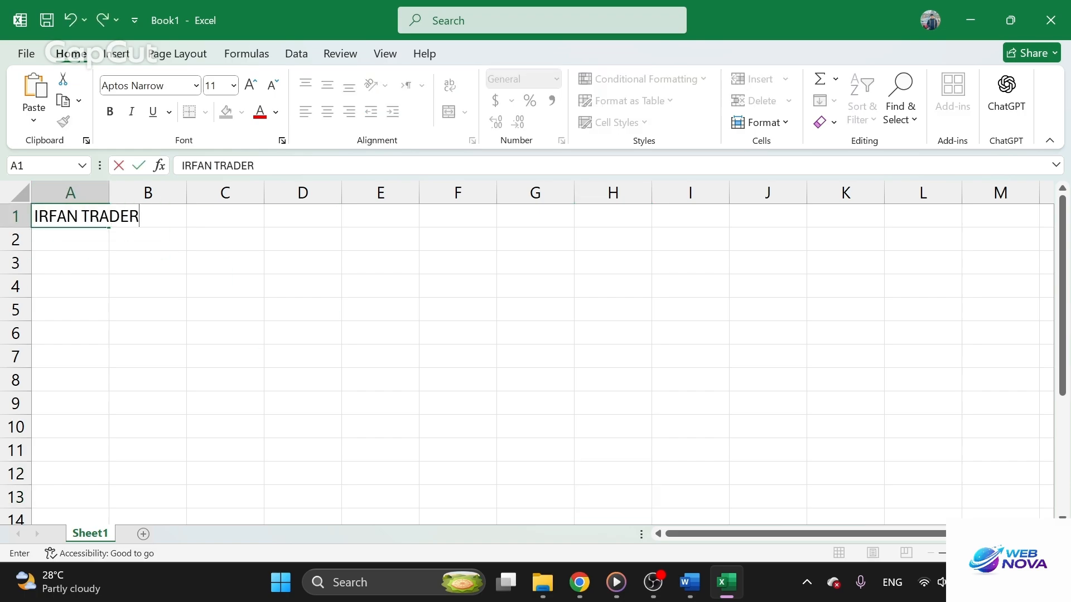
text(S AND PR)
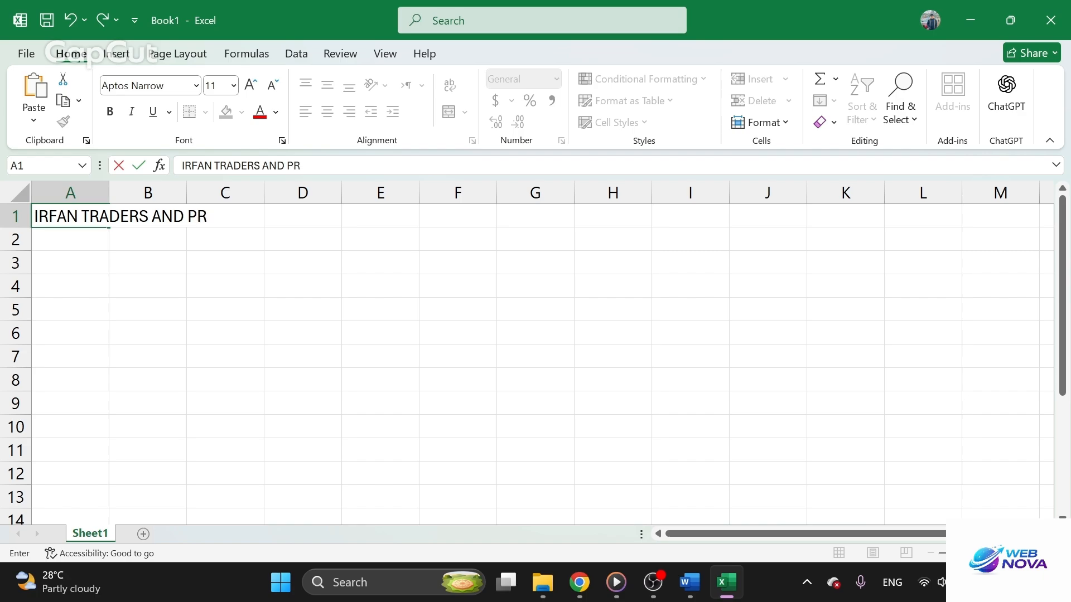
text(IVATE LIMIU)
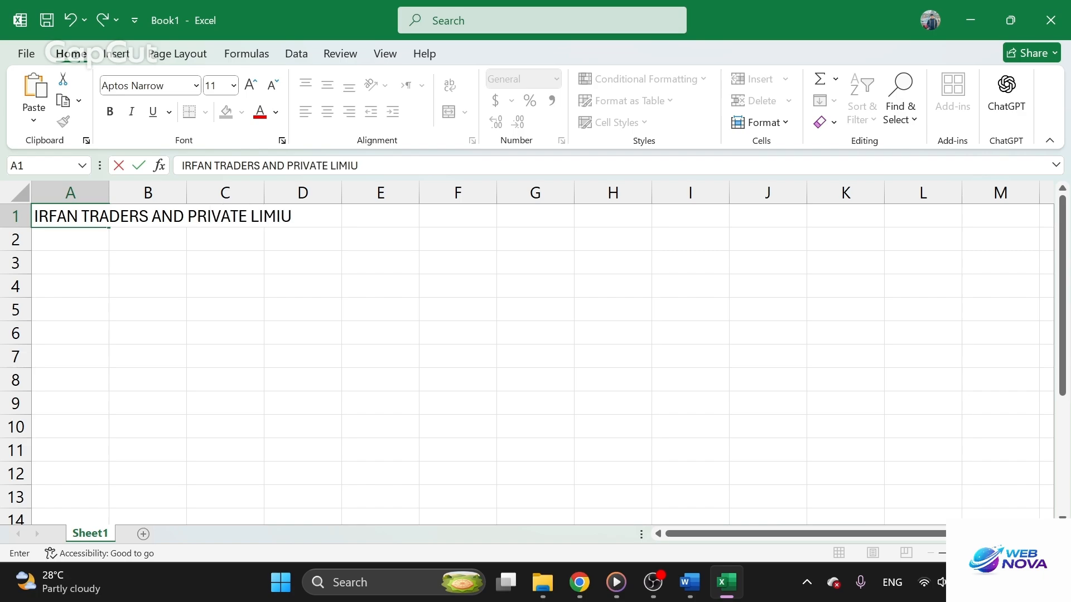
key(BackSpace)
key(BackSpace)
text(ITED)
click(72, 268)
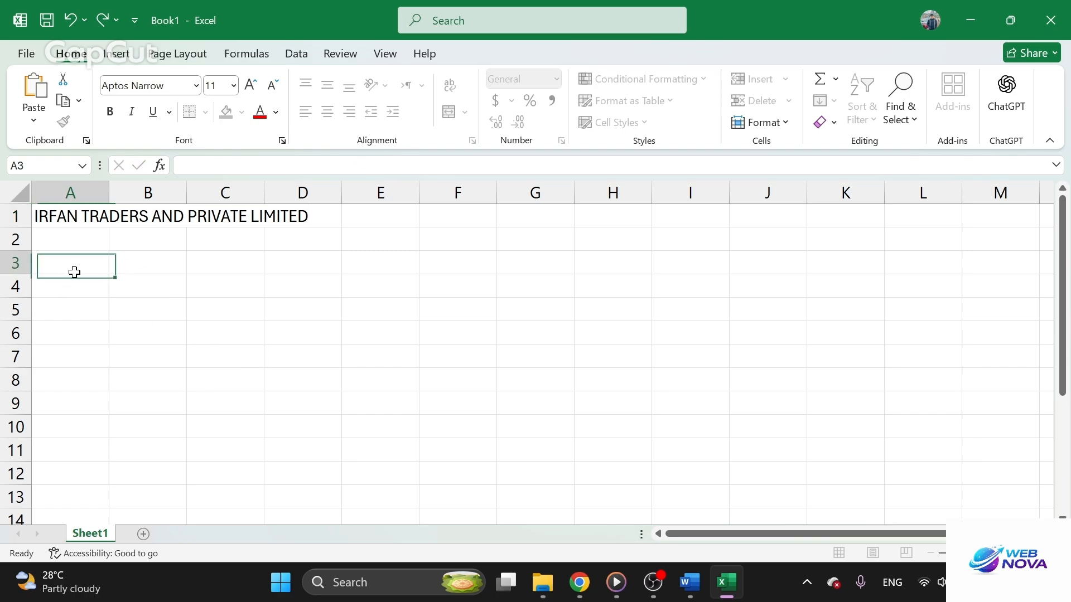
Check the first column heading of the Word table and enter "DATE" in cell A2 of the Excel sheet
click(690, 585)
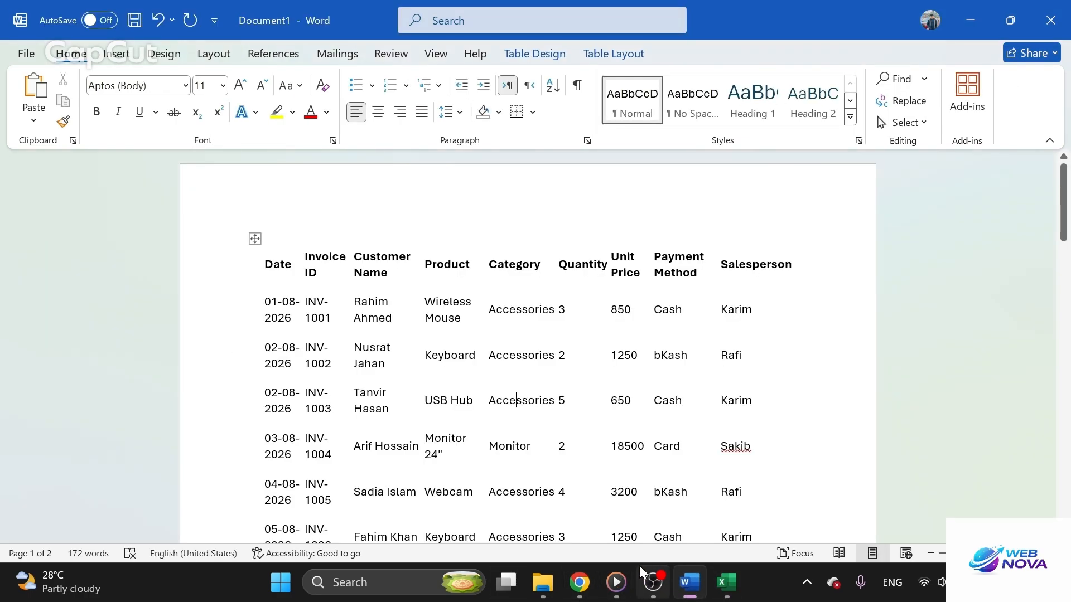
click(727, 585)
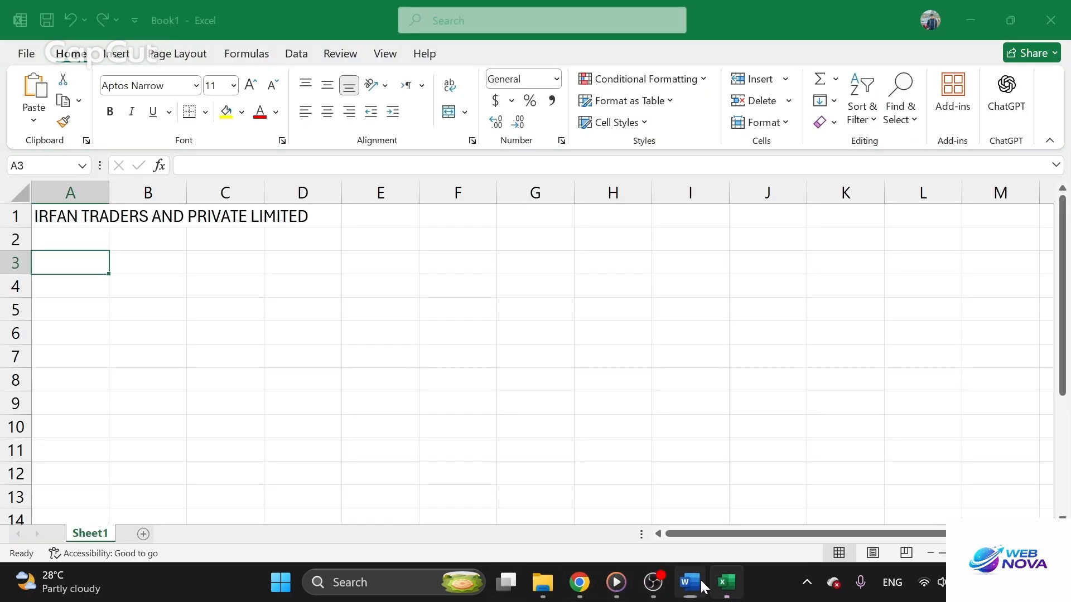
click(62, 243)
double_click(62, 243)
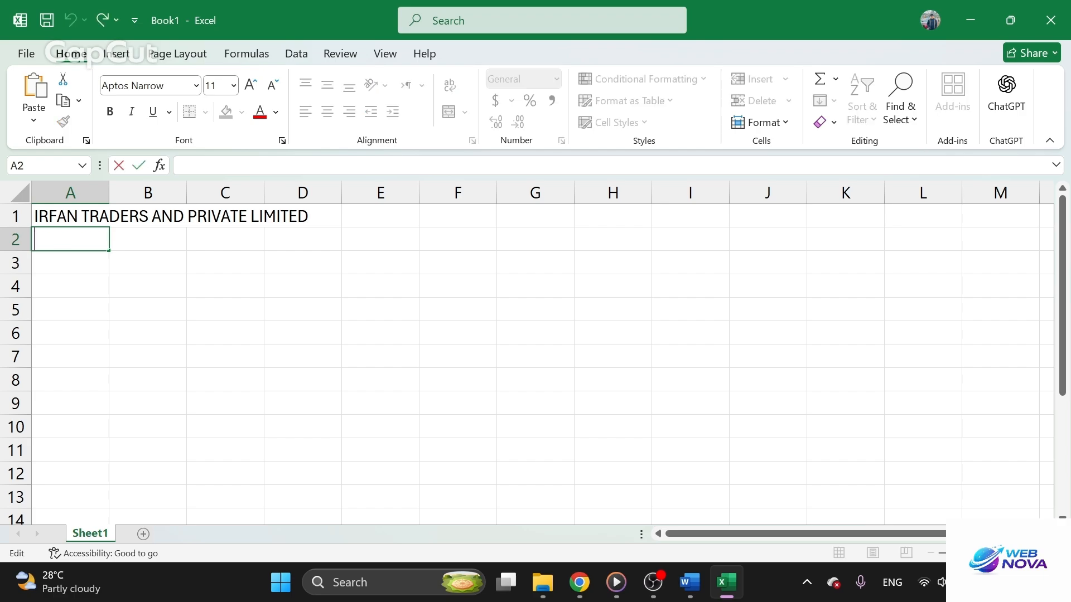
text(DATE)
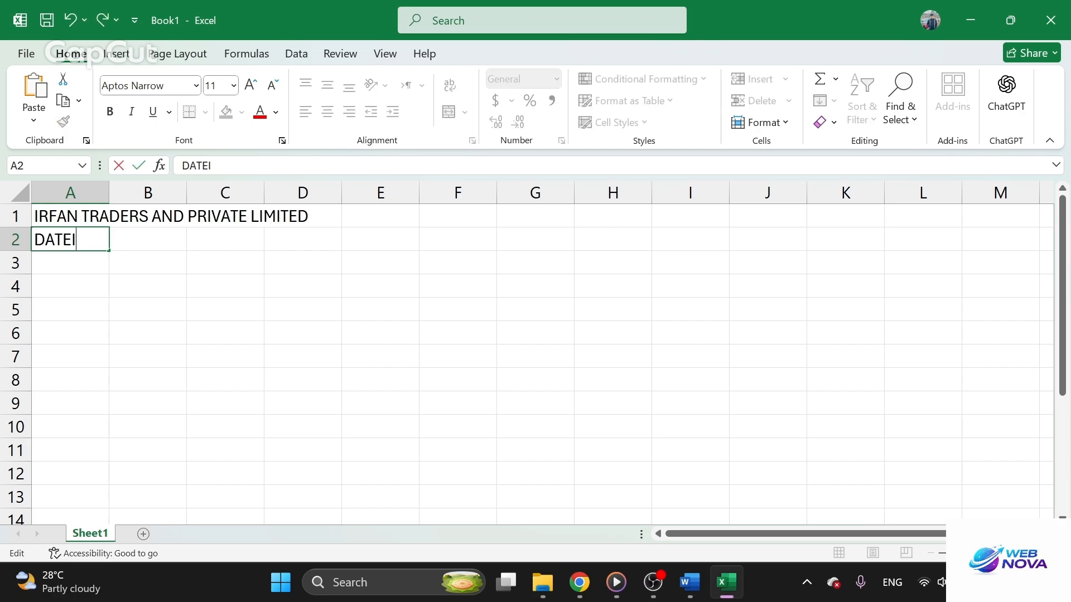
key(Return)
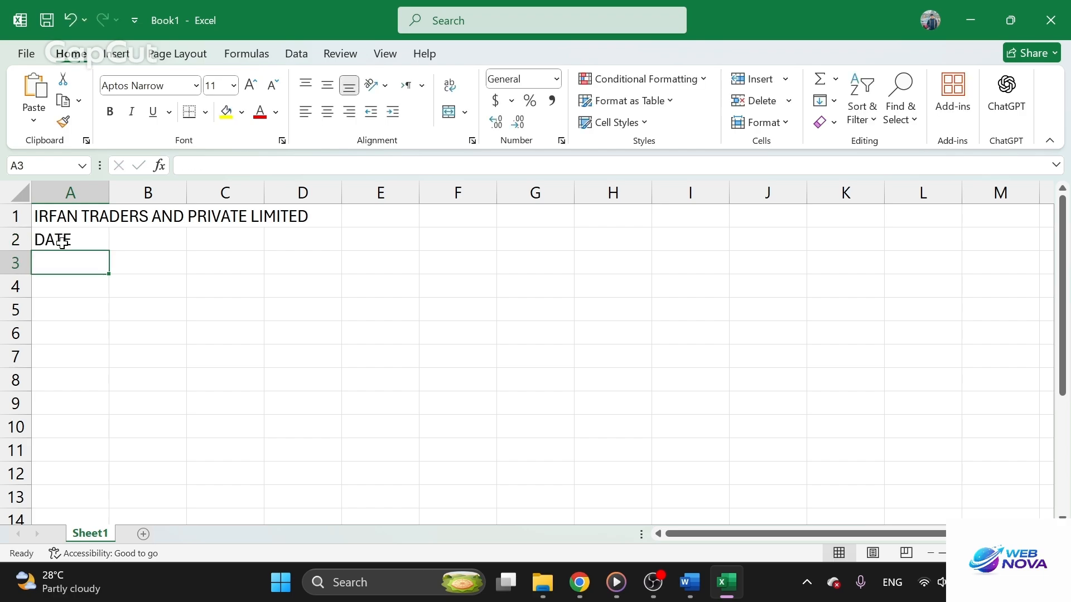
Enter the headings "INVOICE ID" in cell B2 and "CUSTOMER NAME" in cell C2
key(Up)
key(Right)
text(INVOIC)
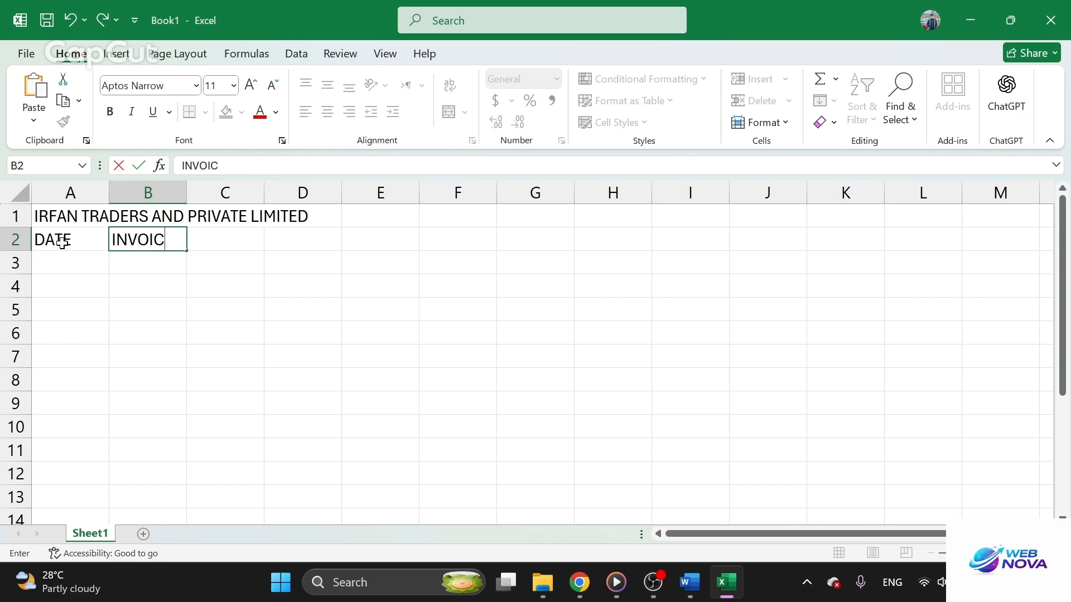
text(E ID)
key(Tab)
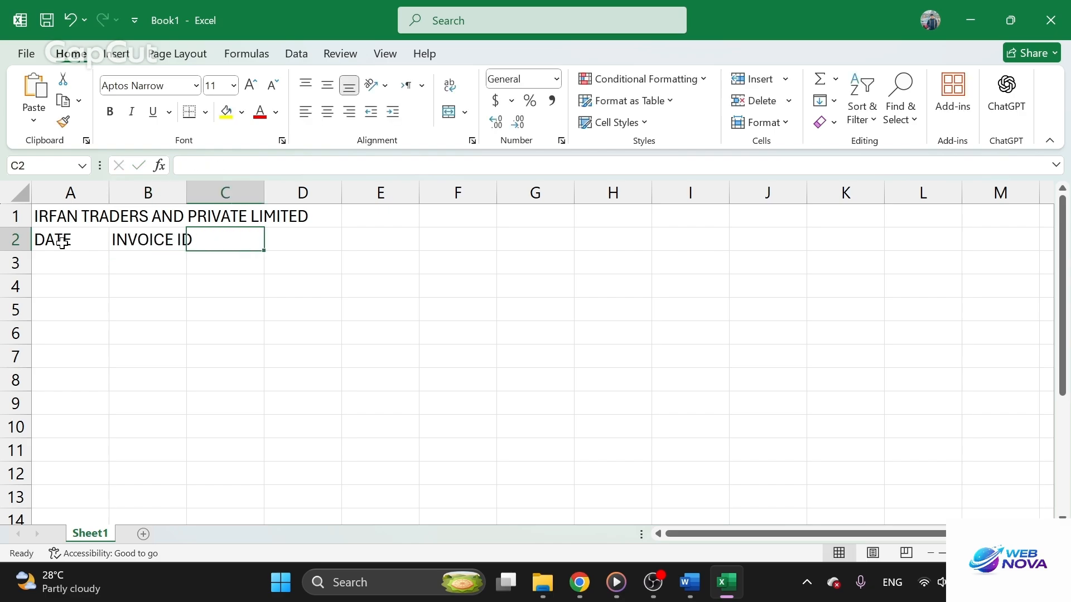
text(CUSTOMER NAME)
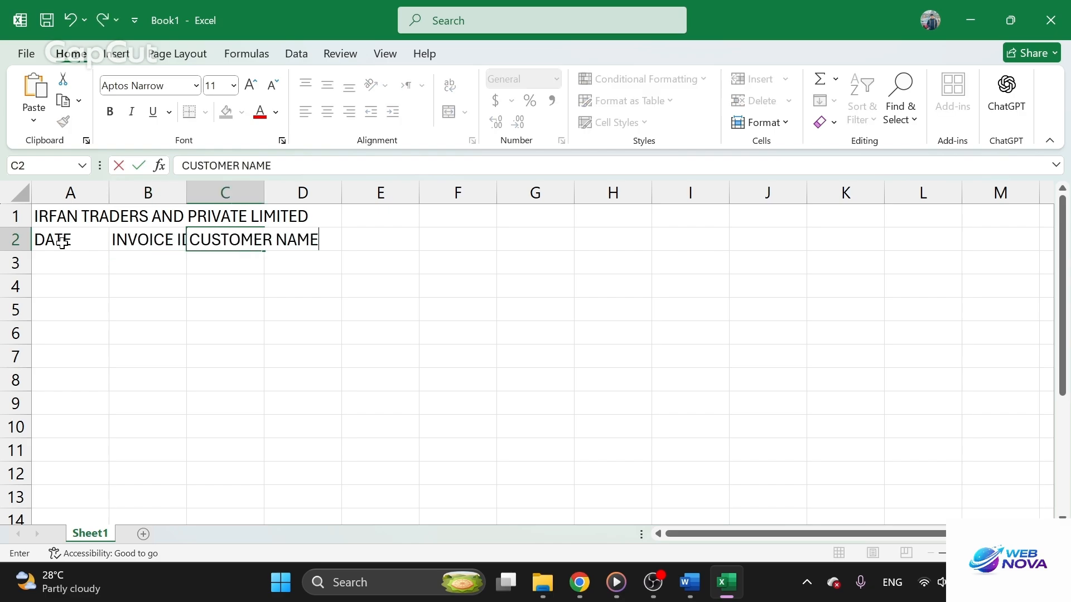
key(Tab)
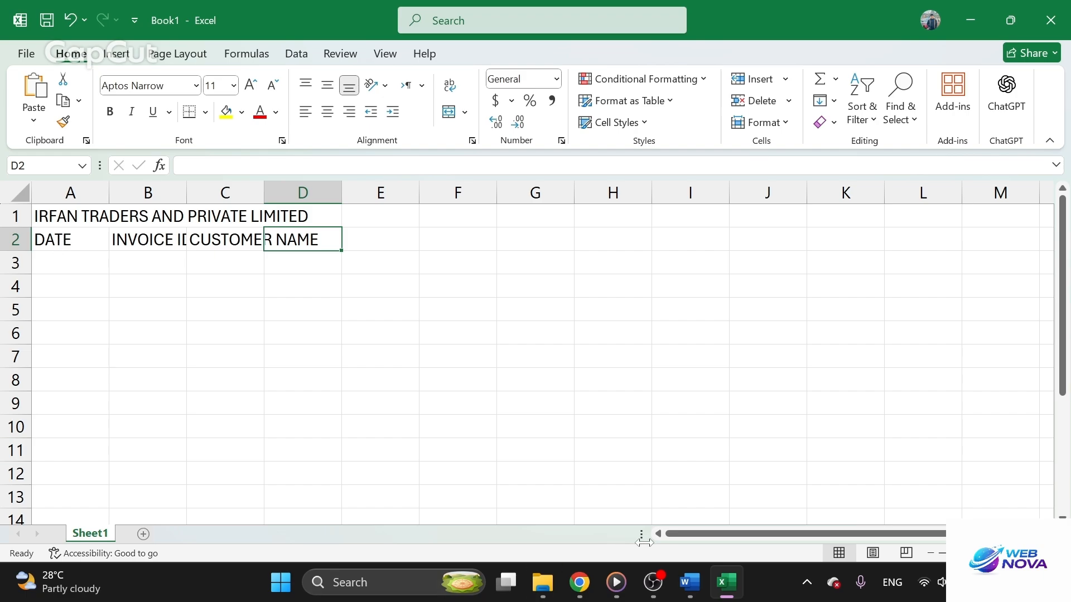
Check the Word table's headings and enter "PRODUCT", "CATEGORY" and "QUANTITY" in cells D2 to F2 of the Excel sheet
click(699, 587)
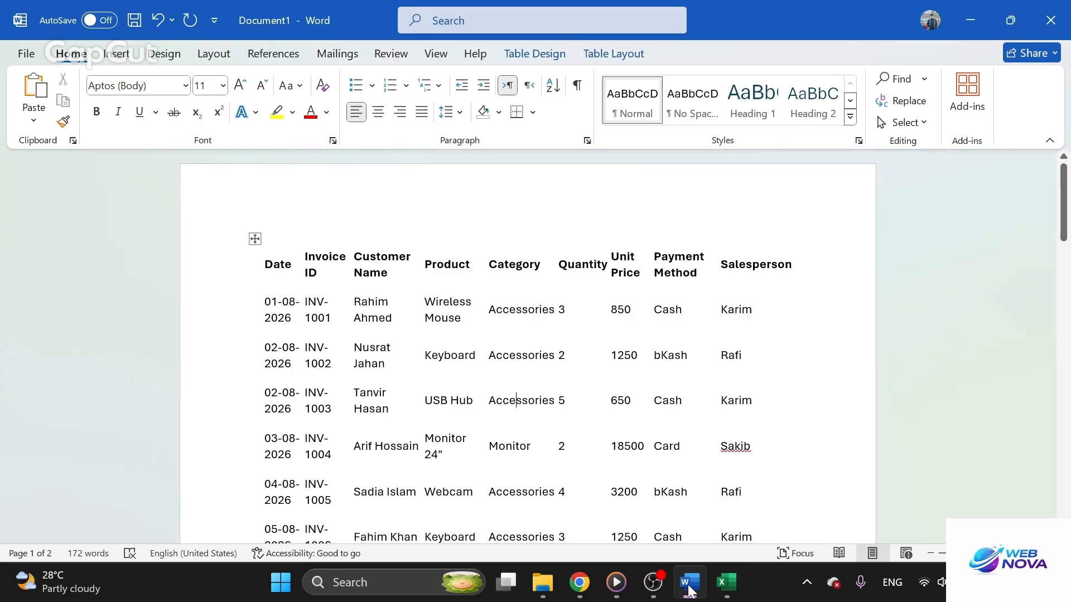
click(726, 582)
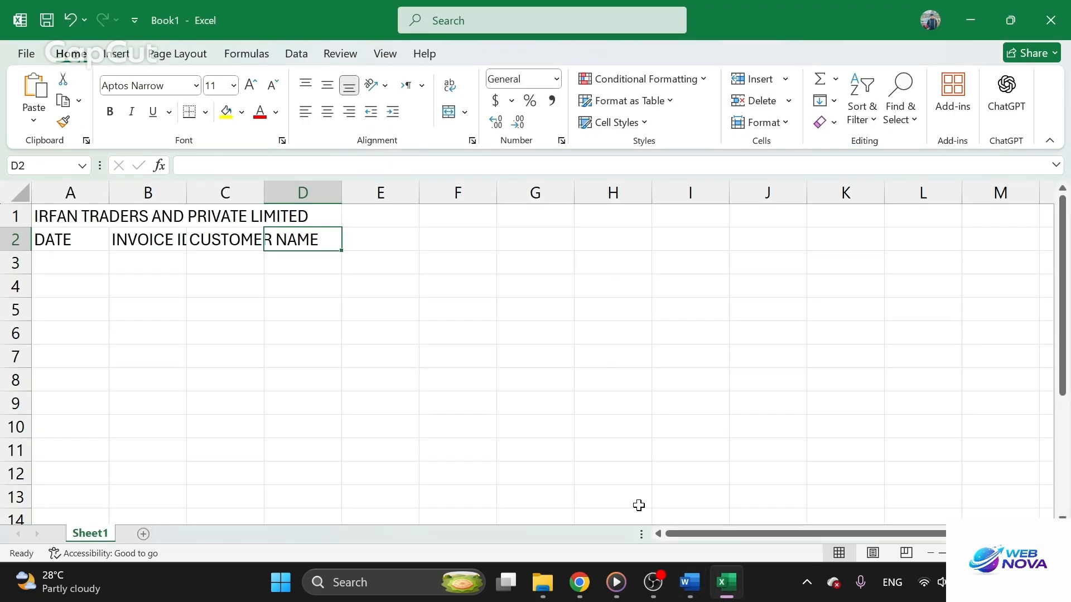
text(PRODUCT)
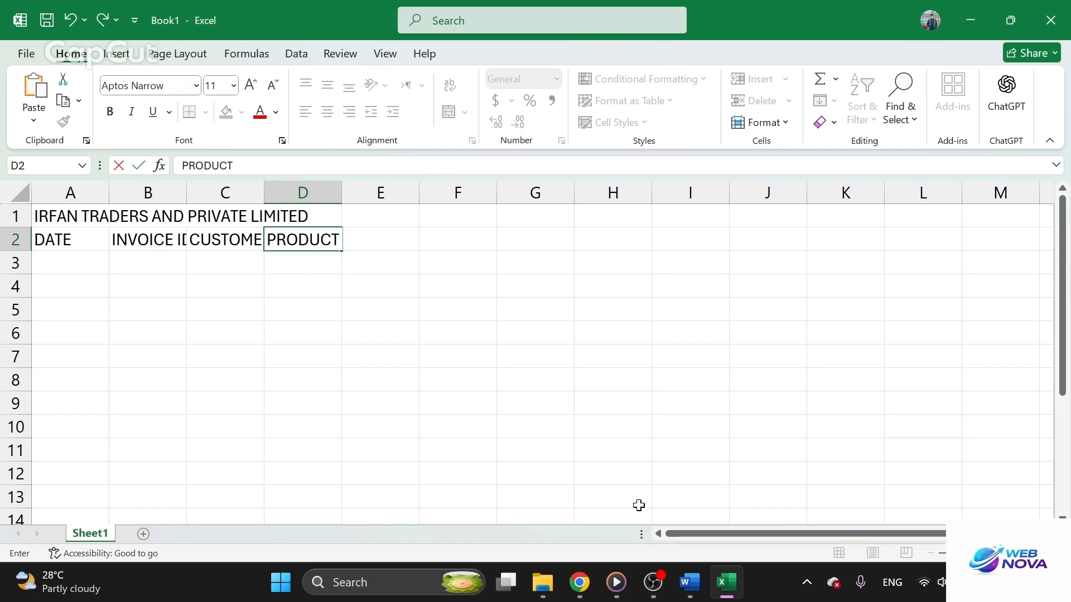
key(Tab)
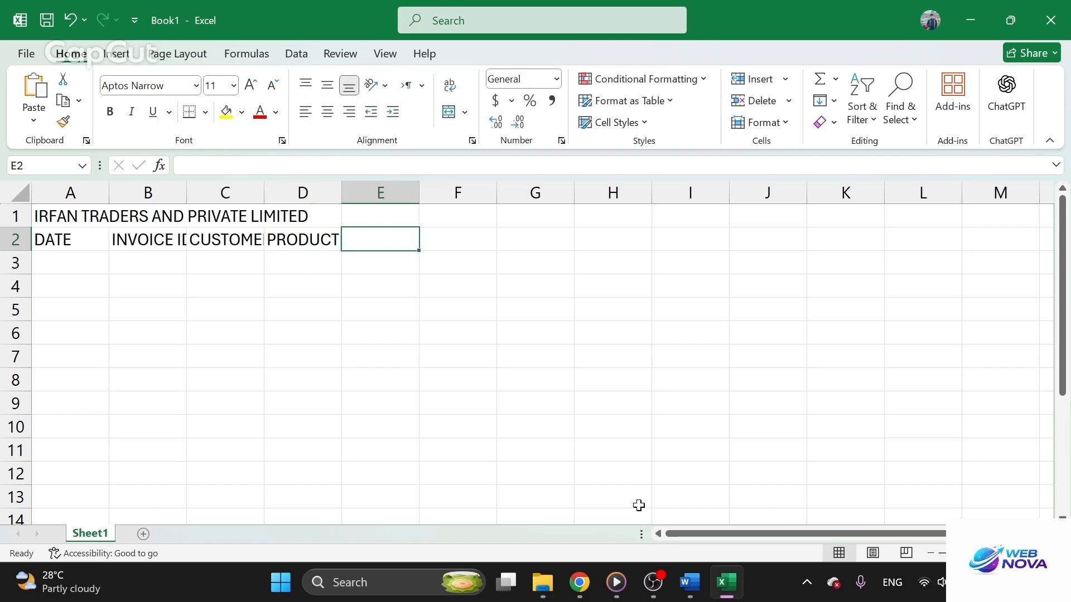
text(C)
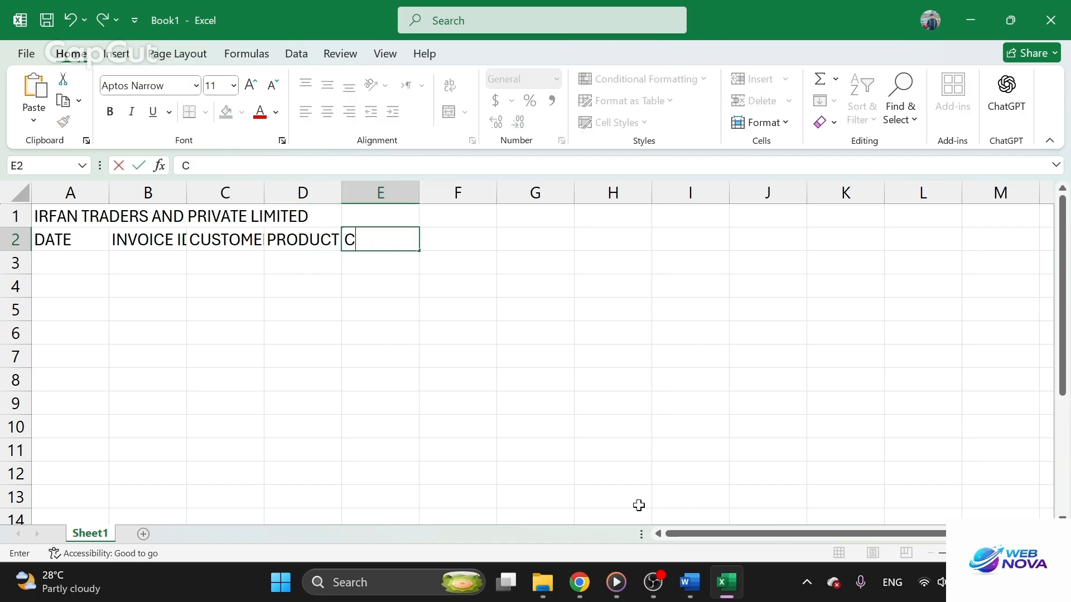
text(TATEGORY)
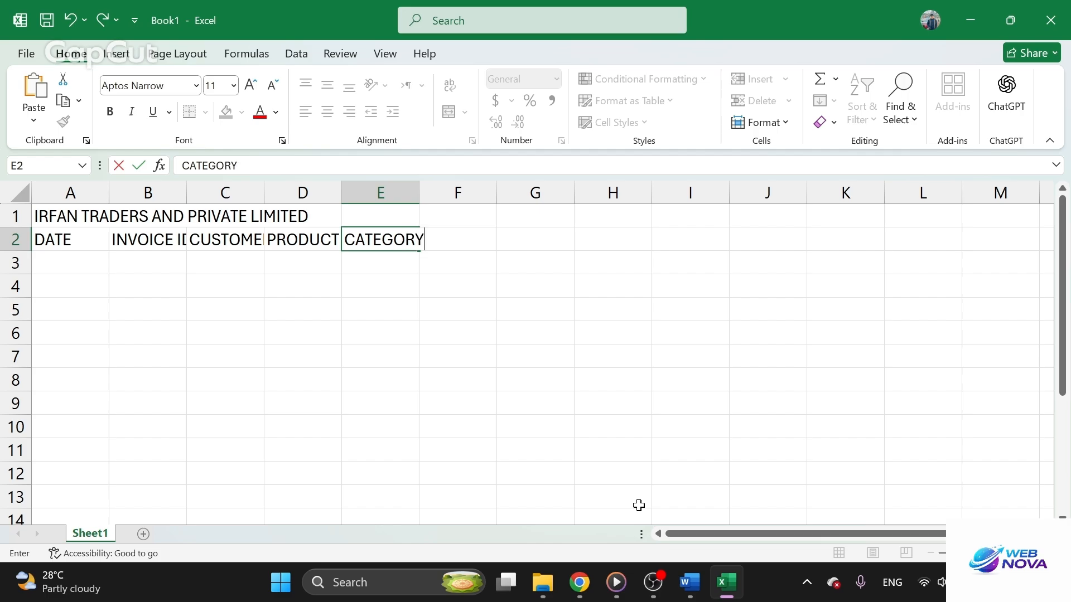
key(Tab)
text(QUANTIT)
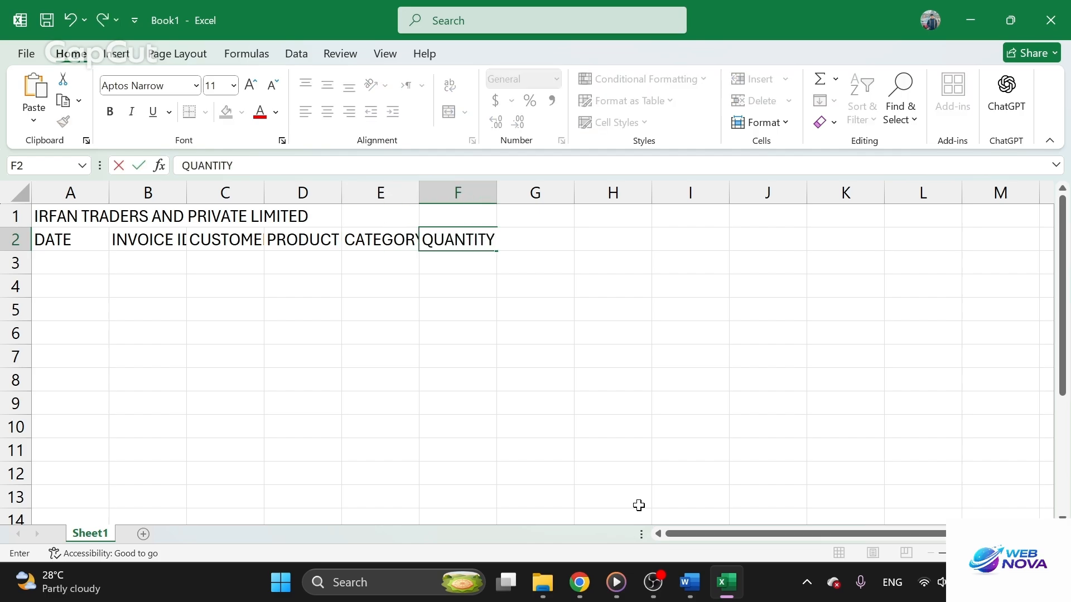
key(Tab)
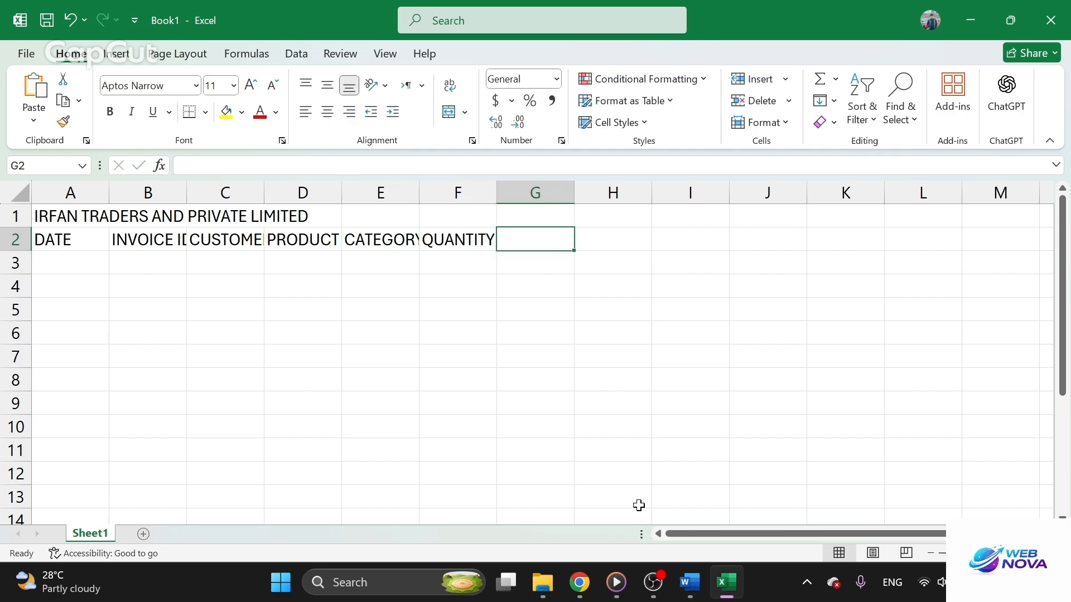
Check the heading after Quantity in the Word table and enter "UNIT PRICE" in cell G2 of the Excel sheet
click(688, 581)
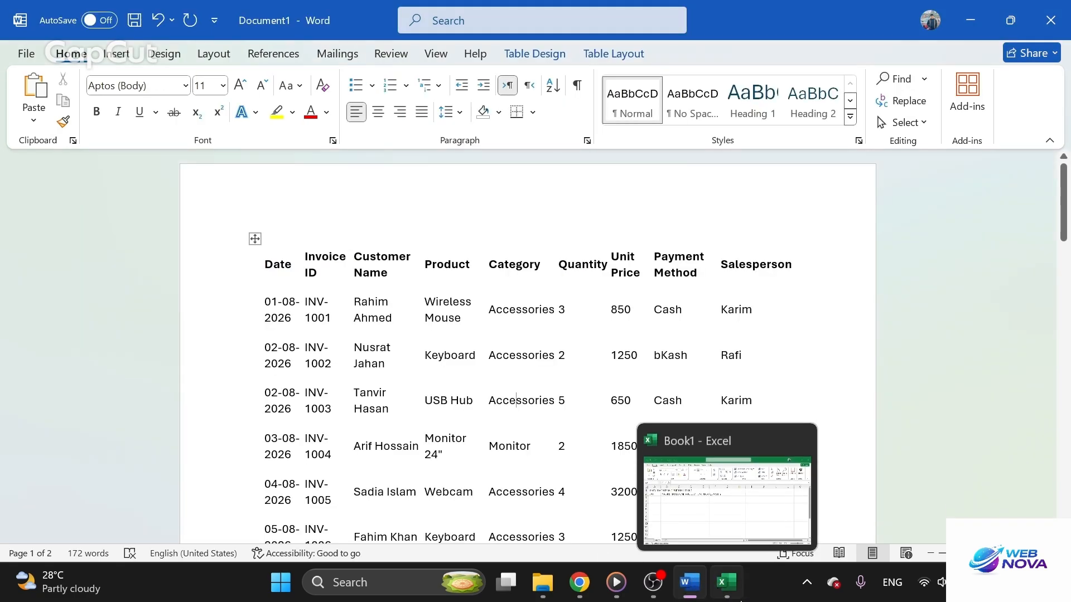
click(725, 585)
text(INT)
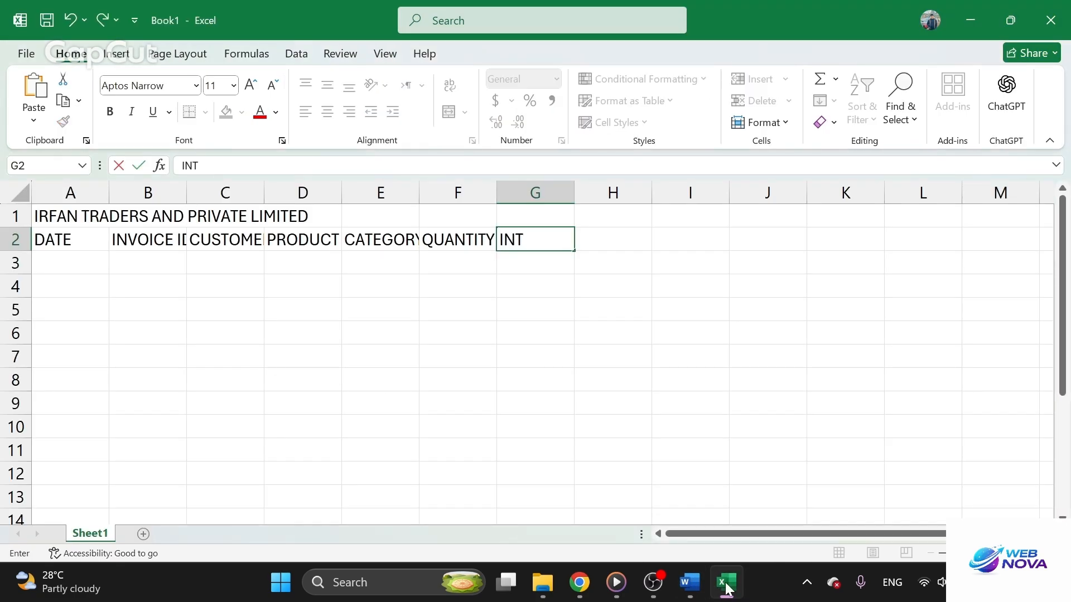
key(BackSpace)
key(BackSpace)
text(UNIT PRICE)
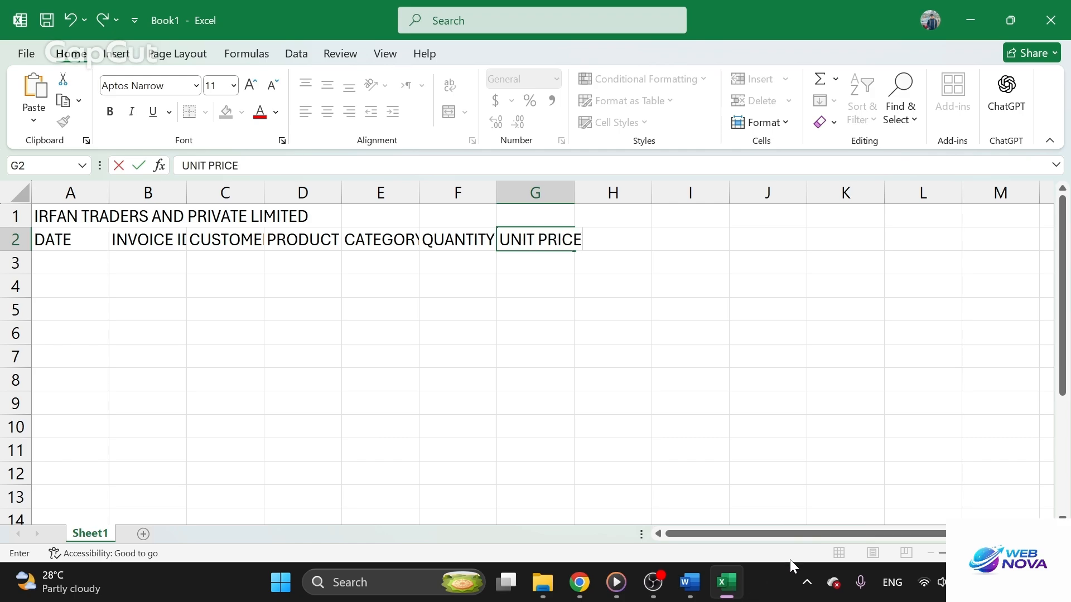
click(640, 237)
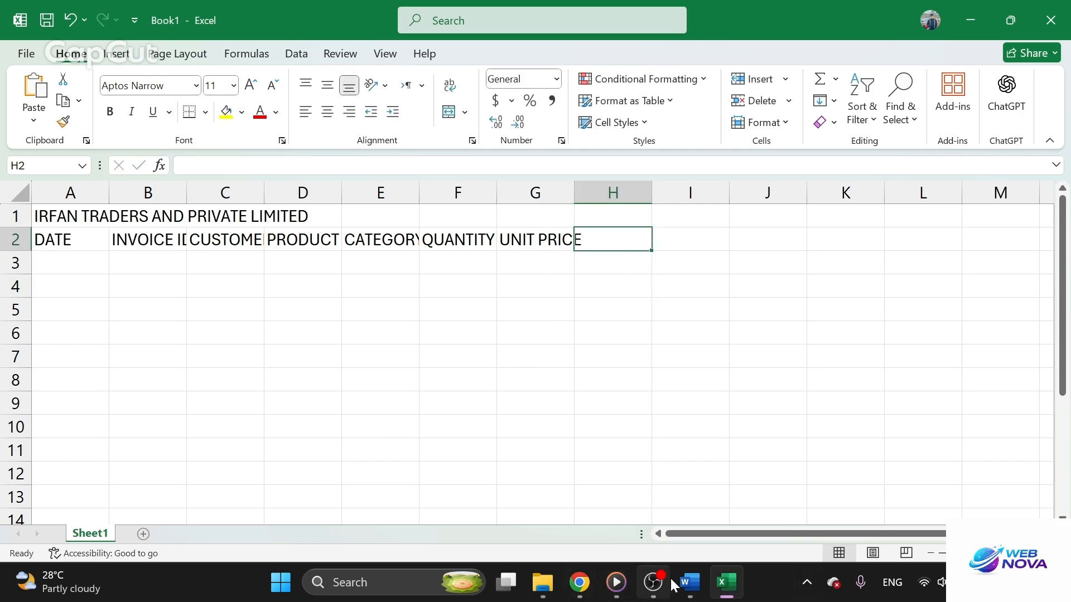
Consult the Word table again and enter the heading "PAYMENT METHOD" in cell H2 of the Excel sheet
click(689, 583)
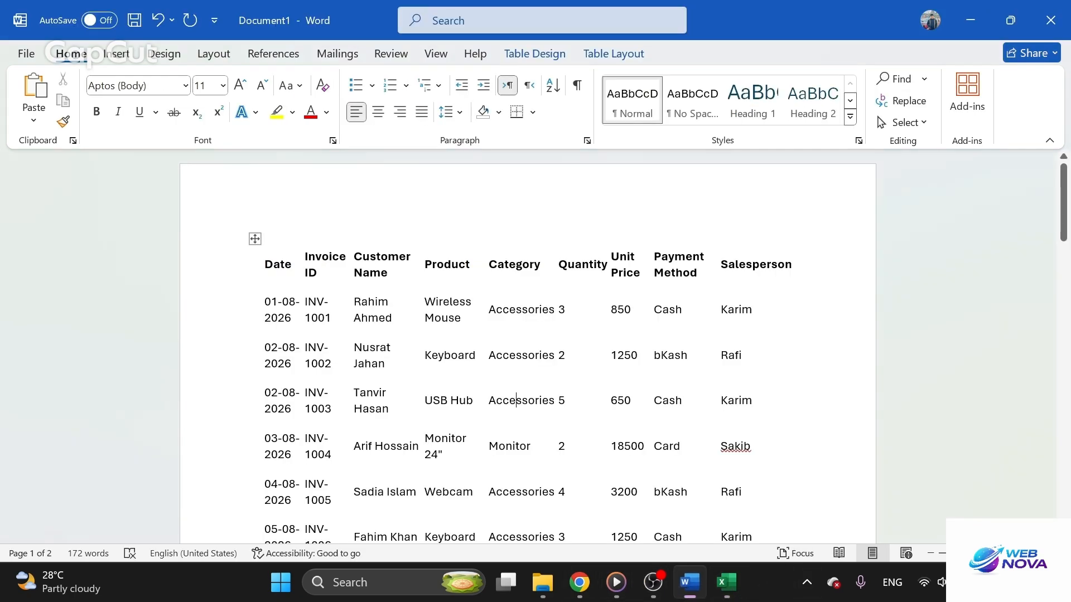
click(726, 582)
text(PAYME)
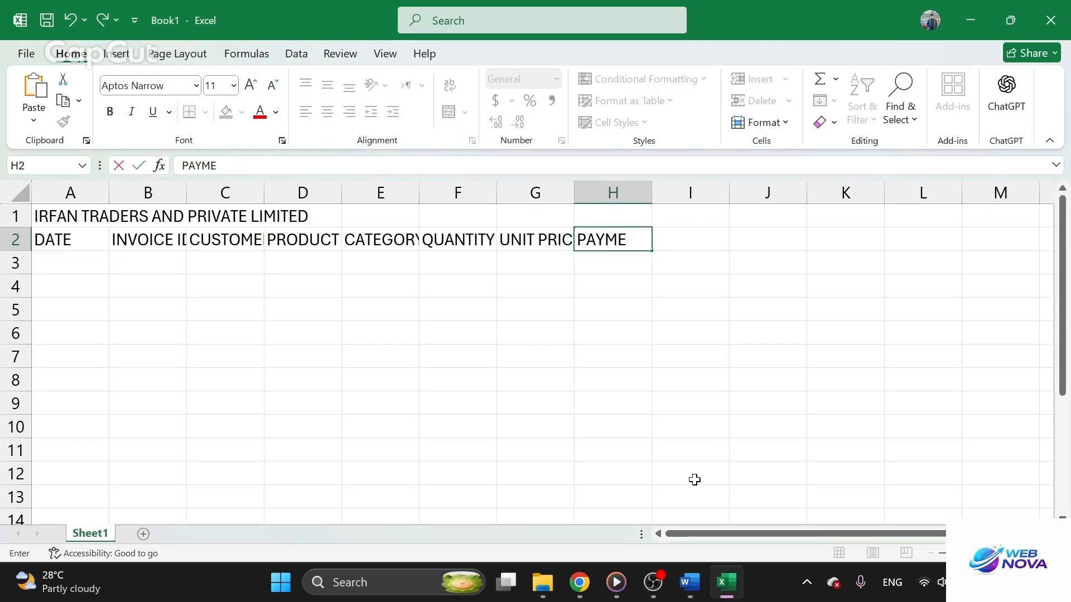
text(NT METHO)
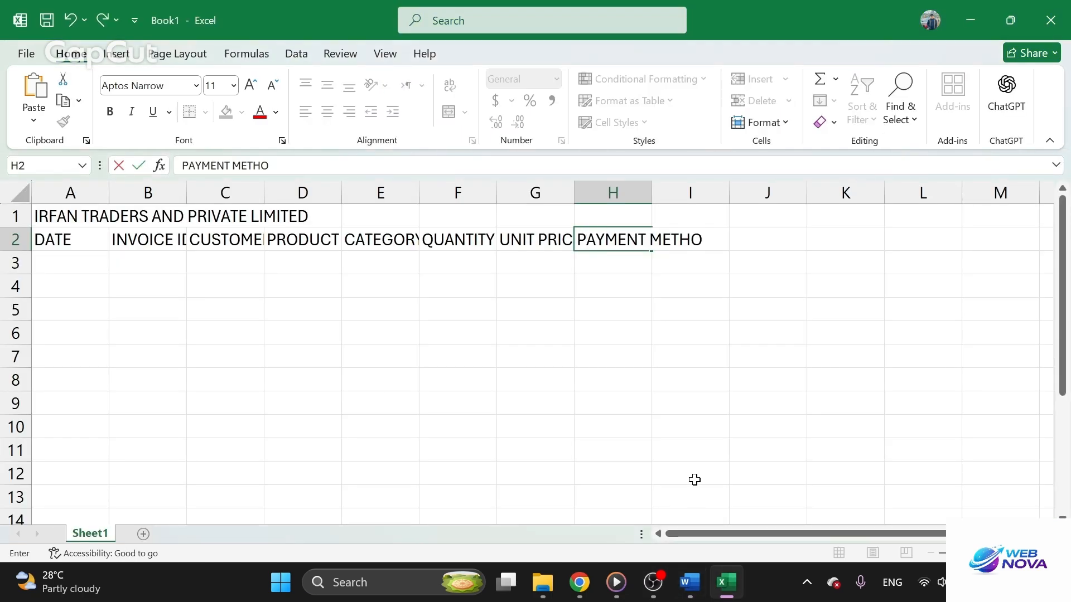
text(D)
key(Tab)
key(Tab)
Enter the heading "SALES PERSON" in cell J2
text(SALE)
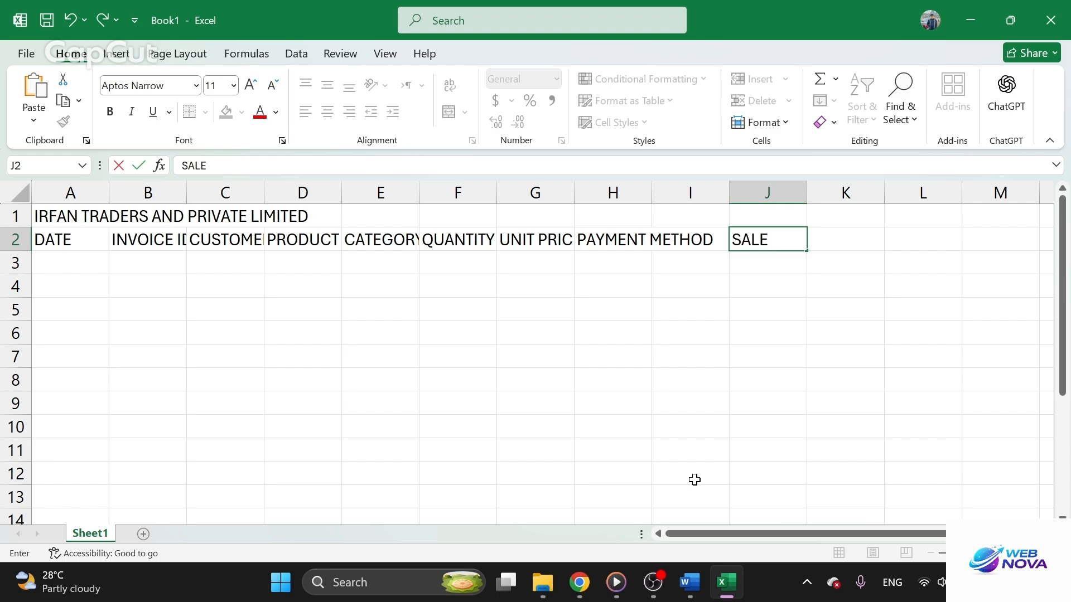
text(S PERSO)
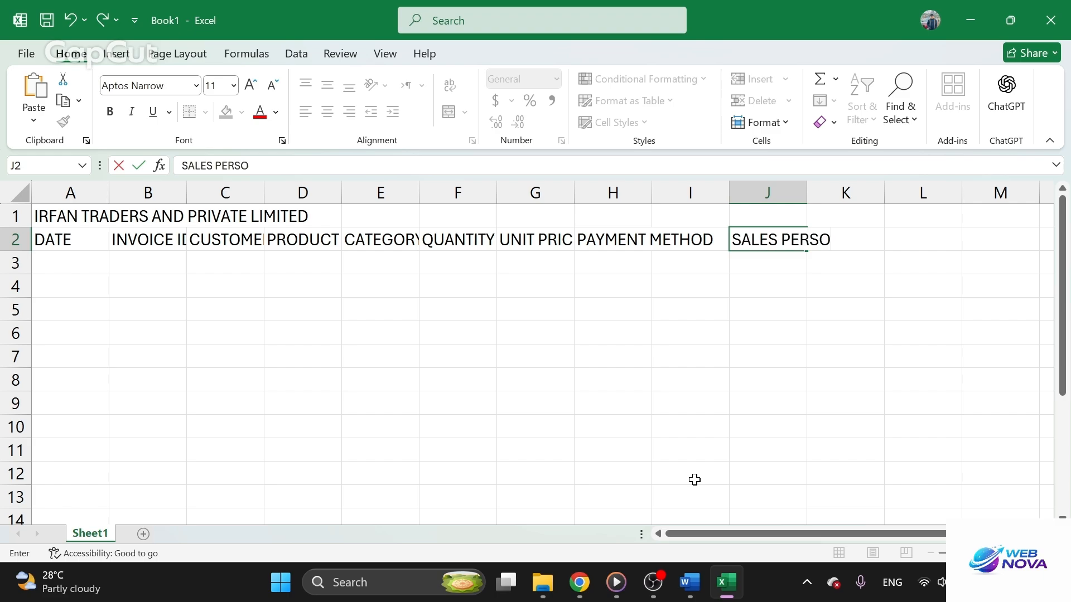
text(N)
click(671, 342)
click(618, 190)
click(379, 285)
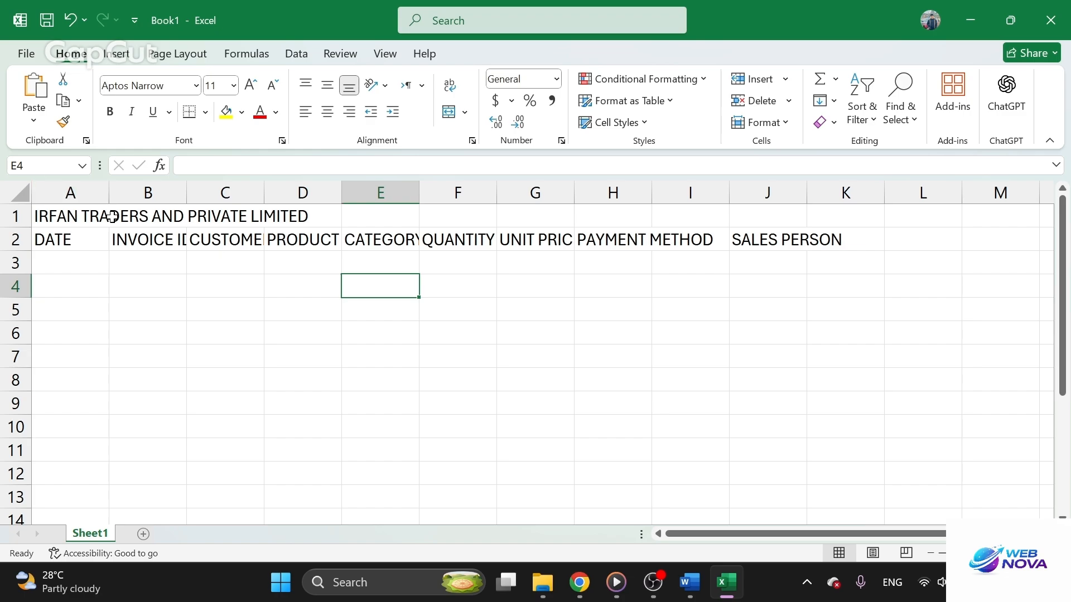
Widen columns B and C so the INVOICE ID and CUSTOMER NAME headings fit
drag(187, 196, 241, 192)
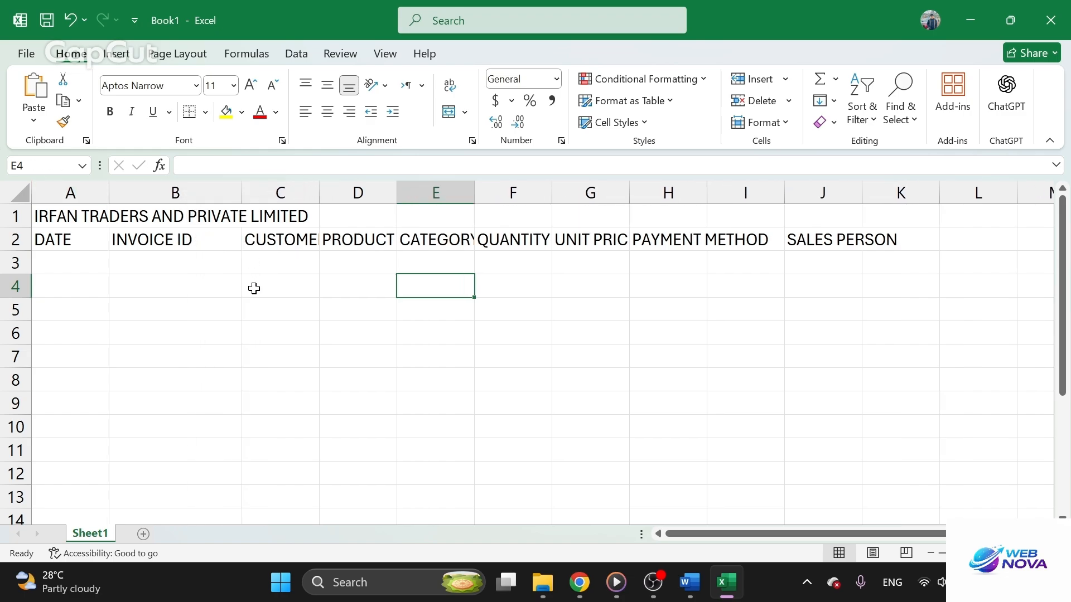
click(253, 287)
drag(317, 188, 455, 195)
click(406, 329)
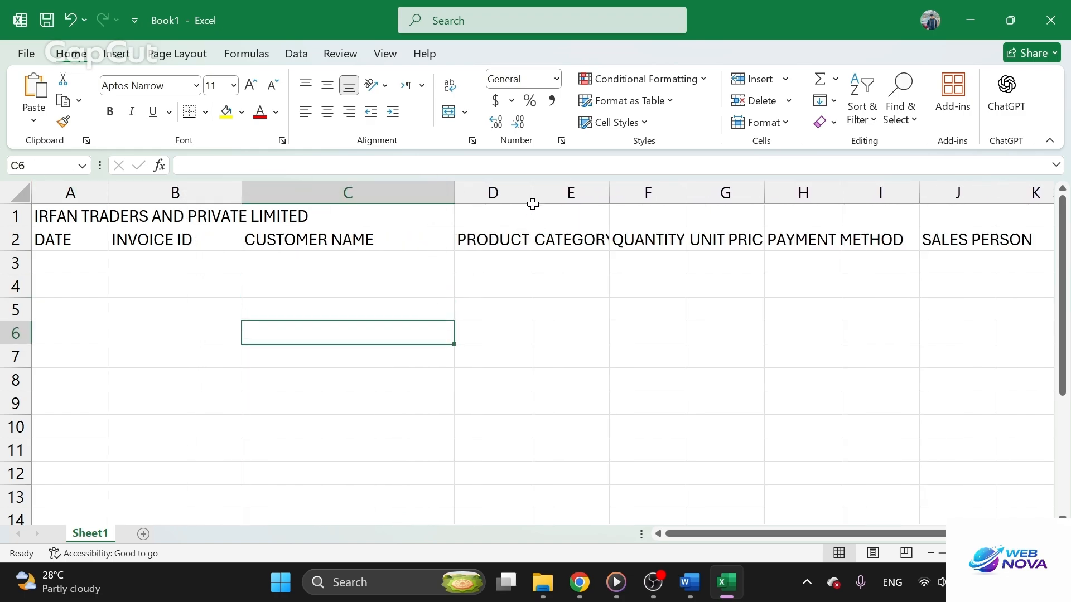
Widen columns D, E and F to give the PRODUCT, CATEGORY and QUANTITY headings more room
drag(537, 195, 576, 196)
click(614, 286)
drag(652, 191, 709, 196)
click(775, 193)
drag(786, 192, 842, 196)
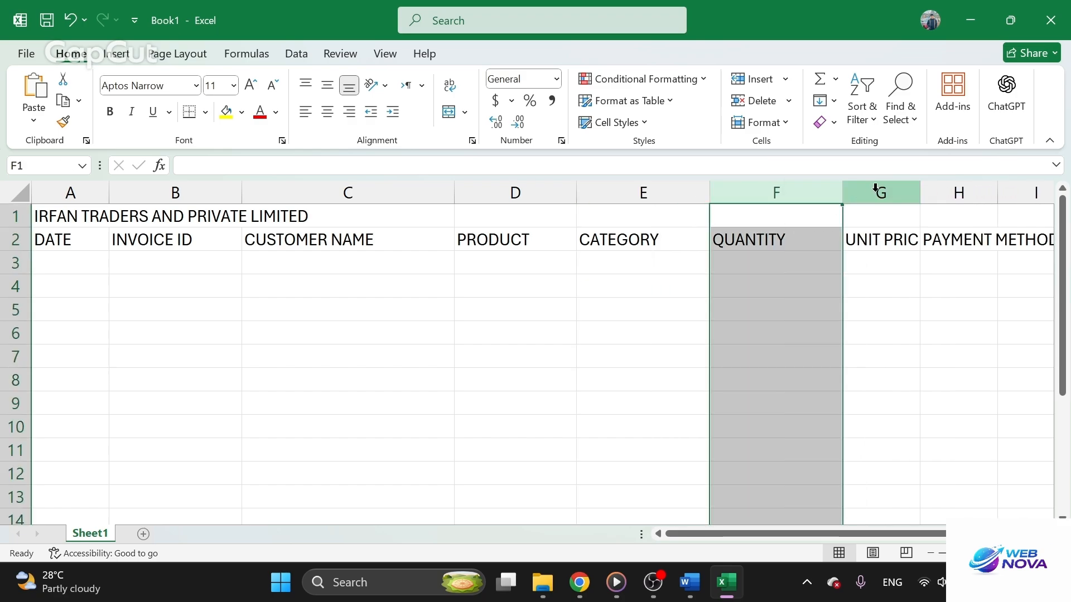
Widen columns G and H so the UNIT PRICE and PAYMENT METHOD headings fit
drag(916, 189, 953, 199)
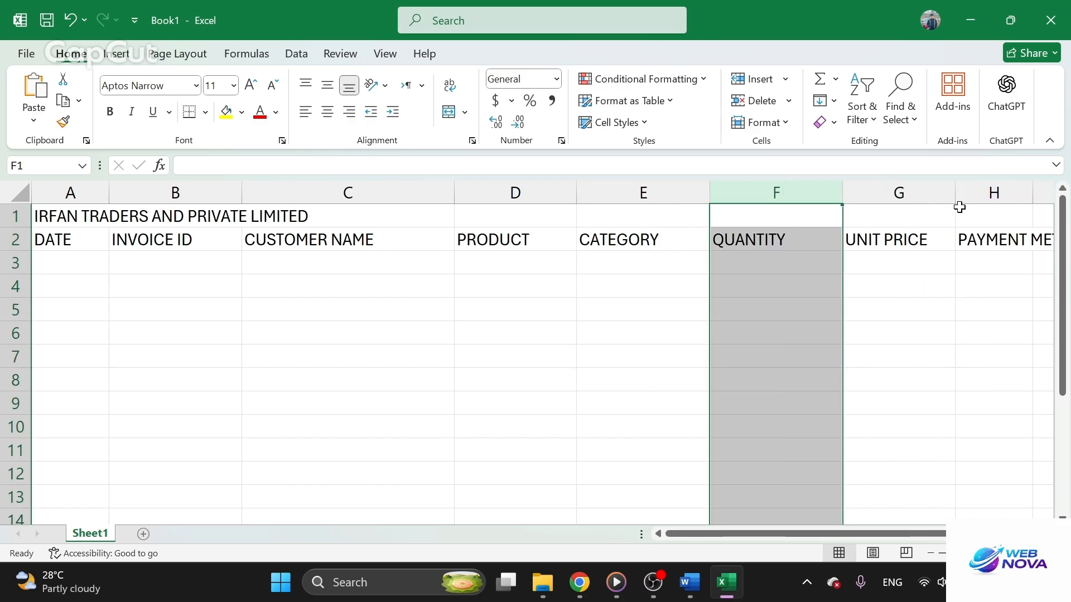
scroll(958, 208, right, 2)
scroll(944, 222, right, 1)
drag(786, 196, 876, 193)
click(720, 266)
click(764, 191)
click(942, 285)
Copy the SALES PERSON heading from cell J2 into I2 and clear the original in J2
click(1010, 237)
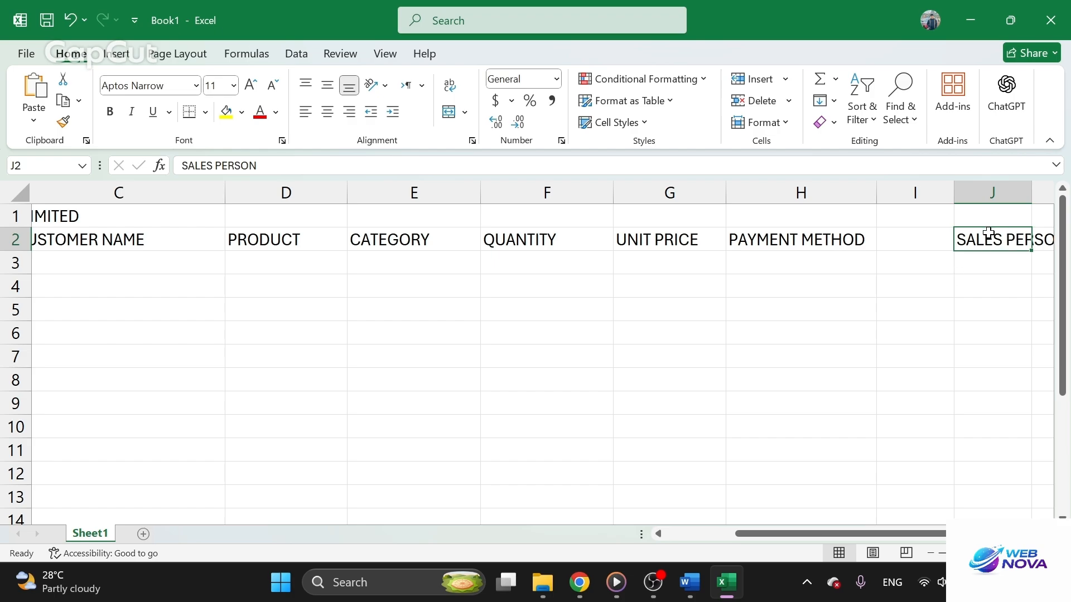
key(ctrl+c)
click(920, 242)
key(ctrl+v)
click(931, 283)
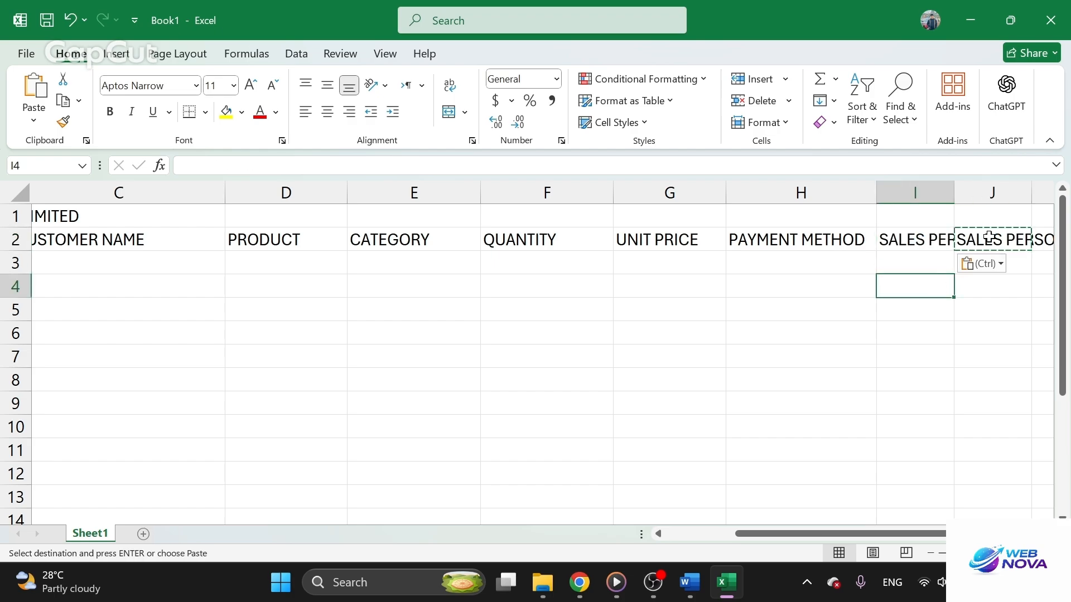
click(989, 237)
key(Delete)
click(956, 281)
Widen column I so the SALES PERSON heading fits
click(910, 244)
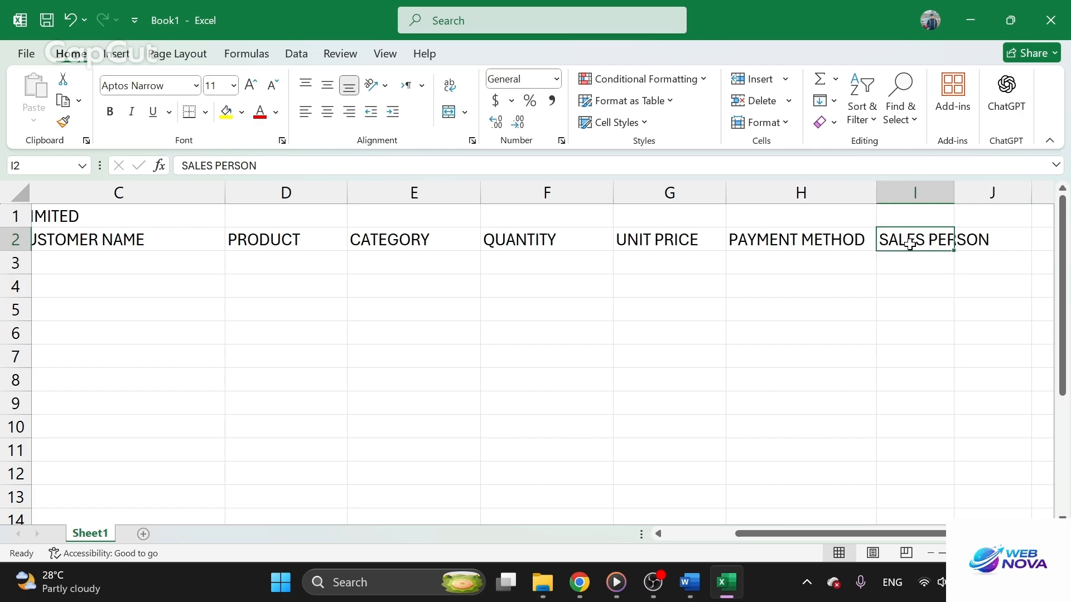
click(944, 192)
drag(954, 193, 1011, 196)
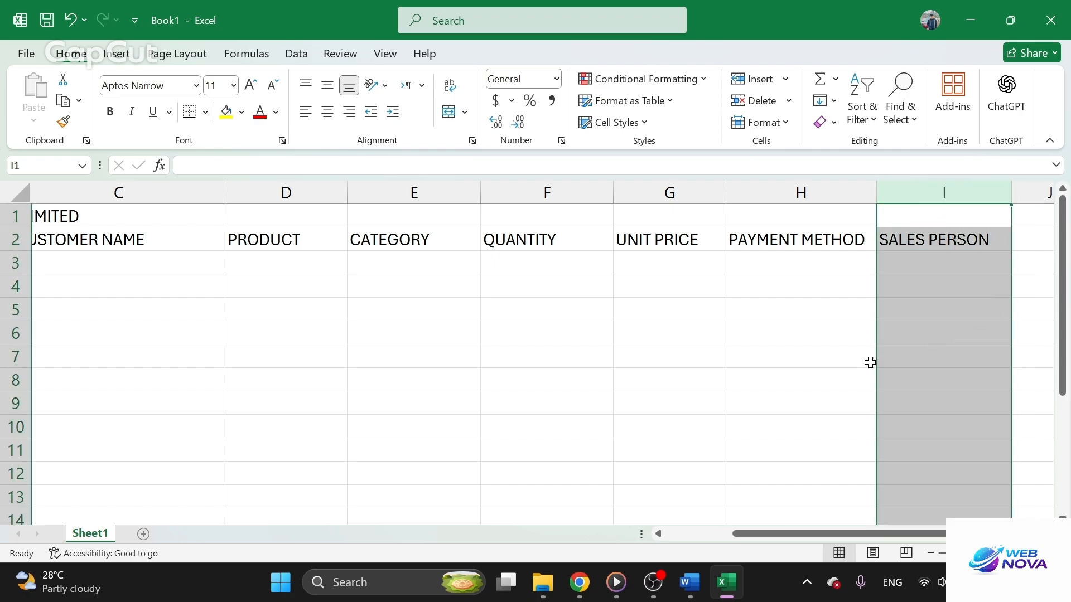
click(870, 362)
Return to the start of the sheet and select cell A3 under the DATE heading
click(365, 357)
scroll(341, 353, left, 5)
click(206, 307)
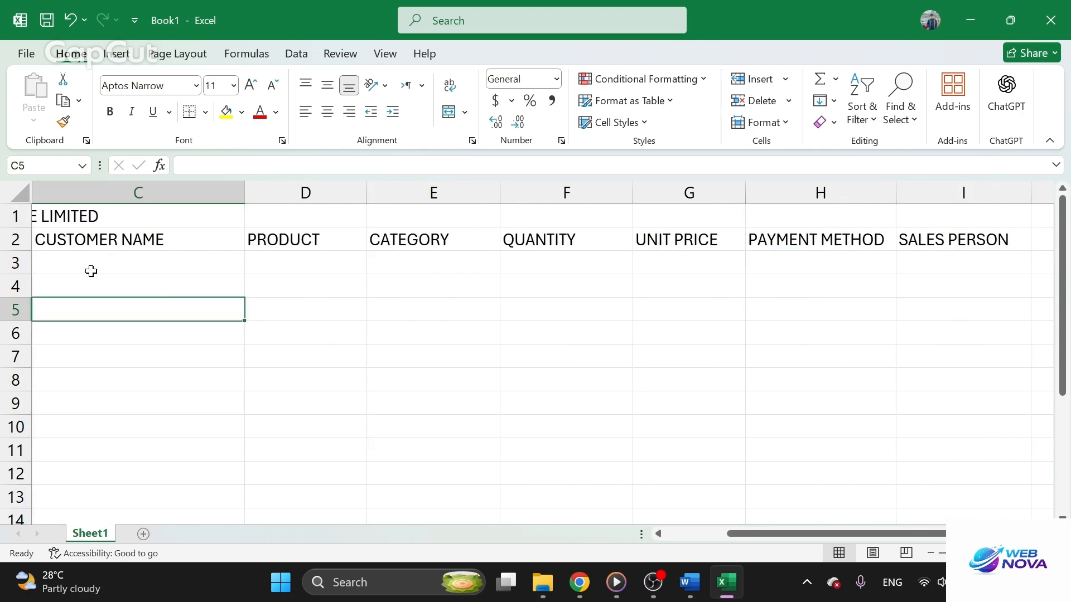
scroll(179, 310, left, 5)
click(47, 263)
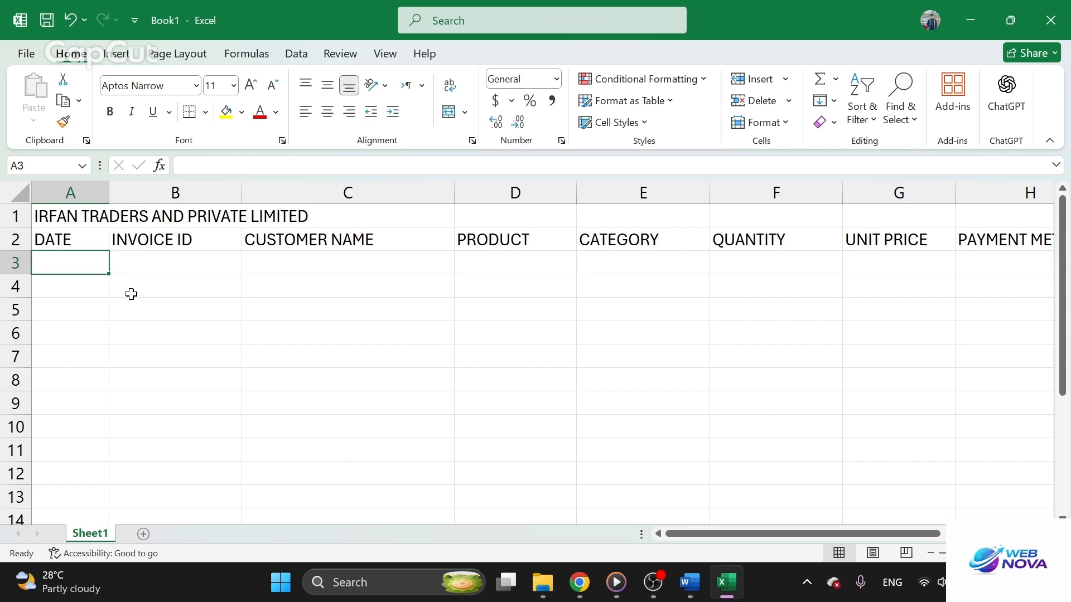
click(653, 583)
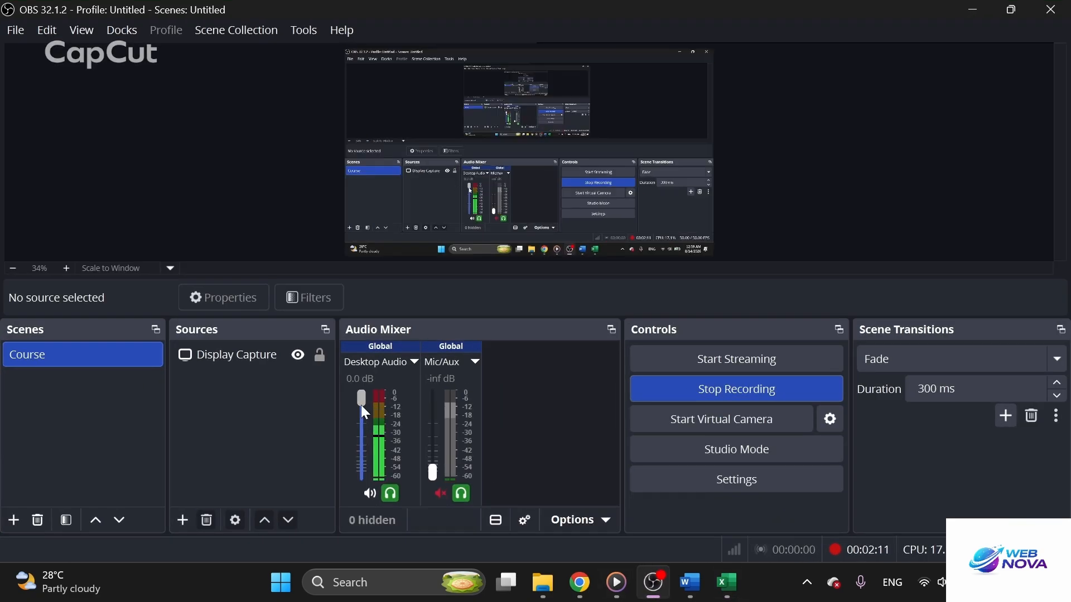
mouse_move(362, 402)
mouse_down()
mouse_move(362, 473)
mouse_move(360, 414)
mouse_up()
drag(360, 410, 367, 528)
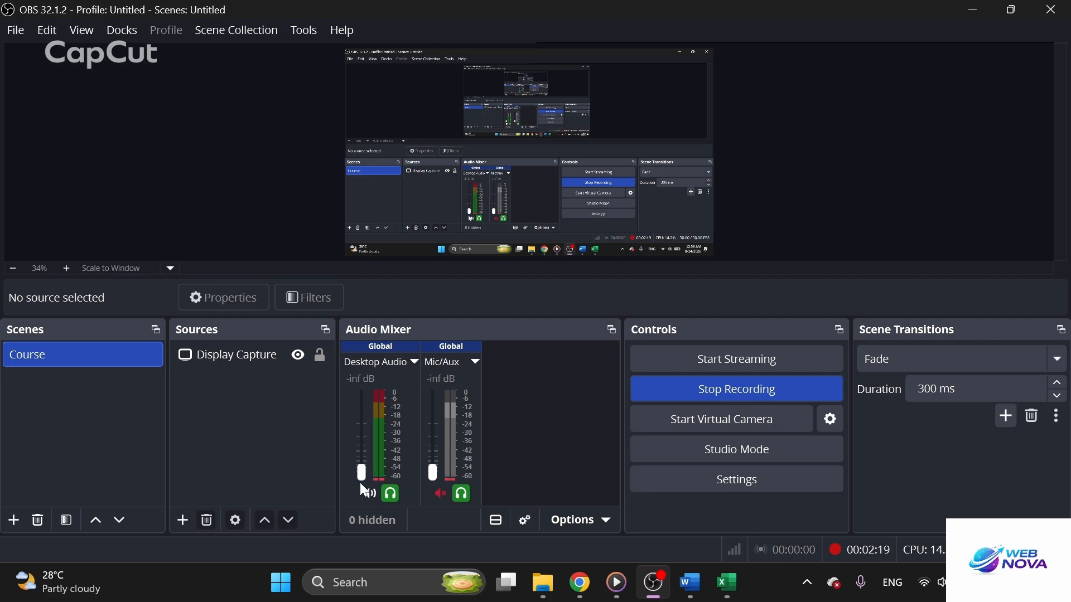
drag(364, 467, 357, 396)
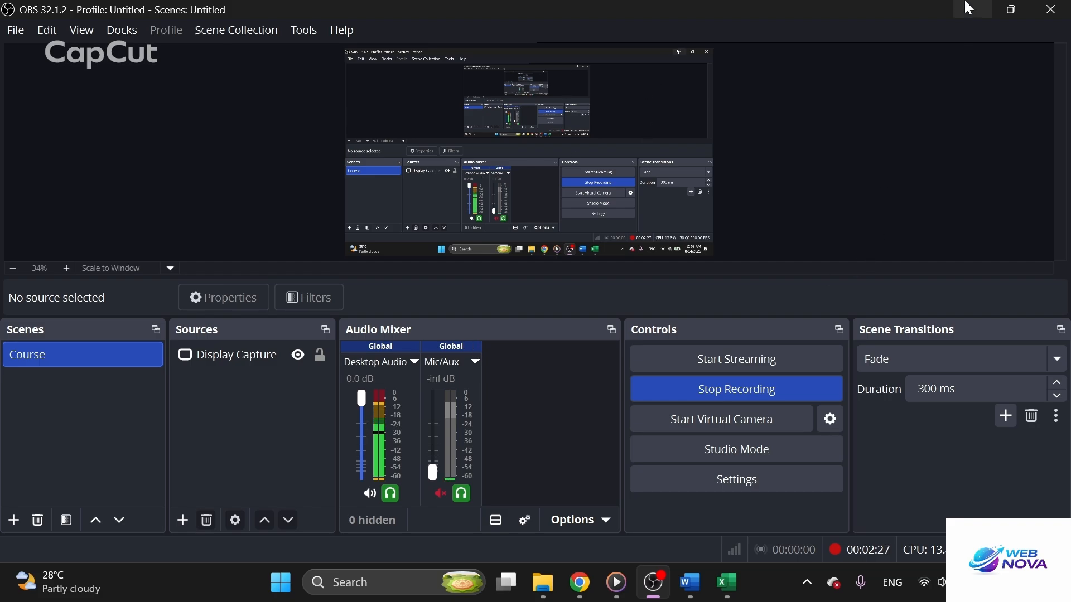
Check the sales table in Word, return to the Excel sheet and enter its first date, 01-08-2026, in cell A3
click(726, 582)
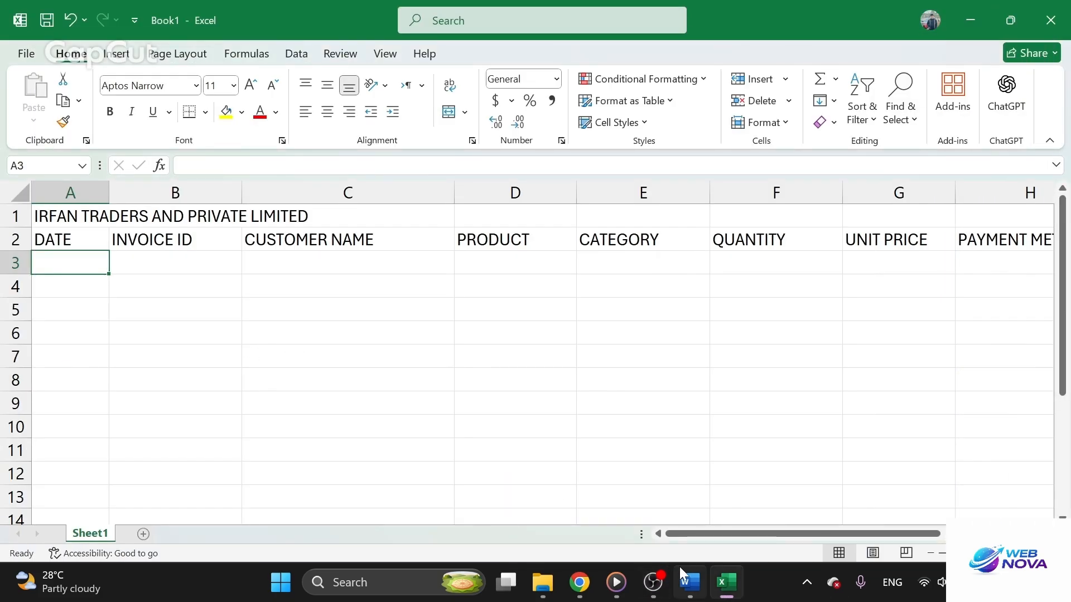
click(689, 582)
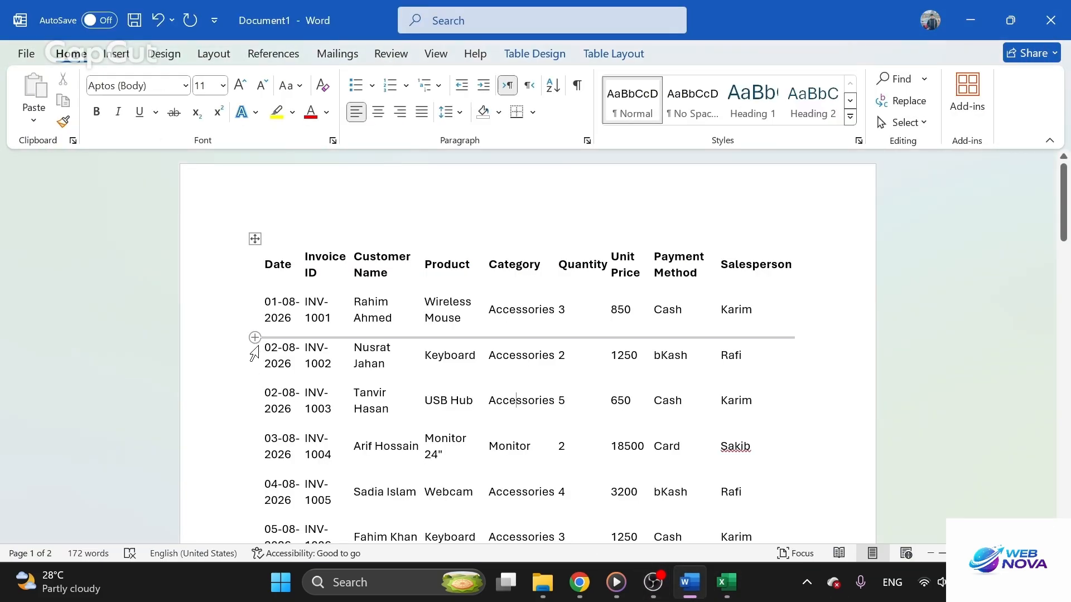
scroll(256, 343, down, 3)
scroll(516, 244, down, 5)
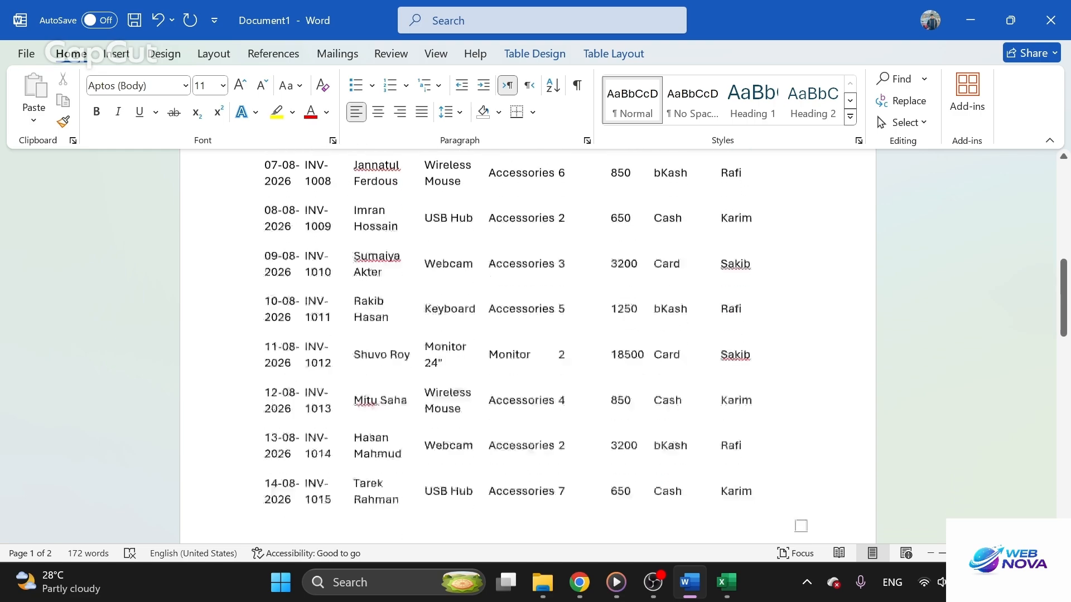
scroll(516, 244, up, 6)
scroll(516, 243, up, 2)
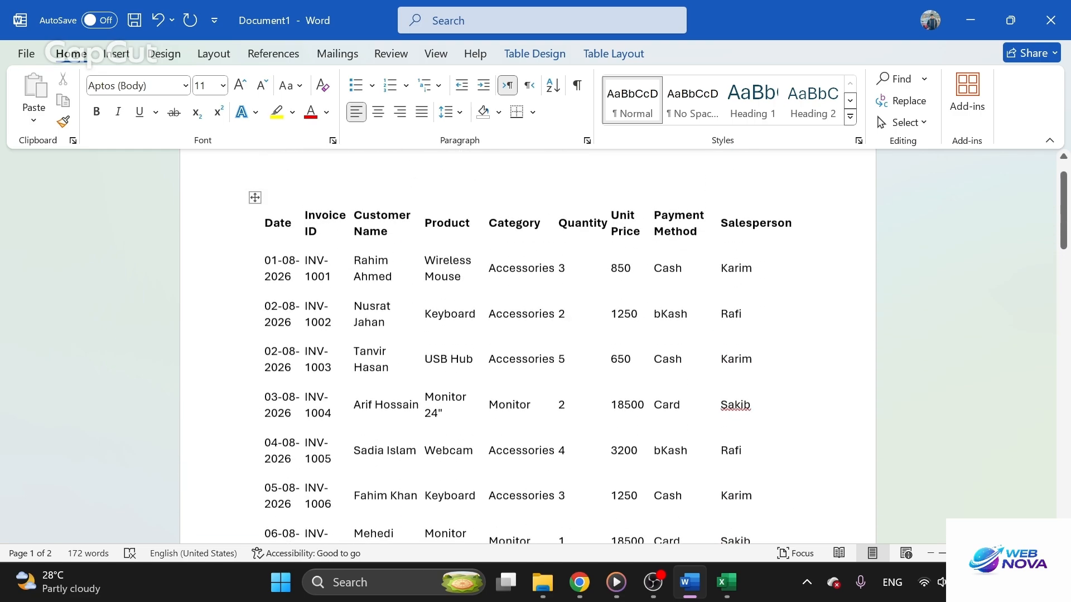
click(725, 591)
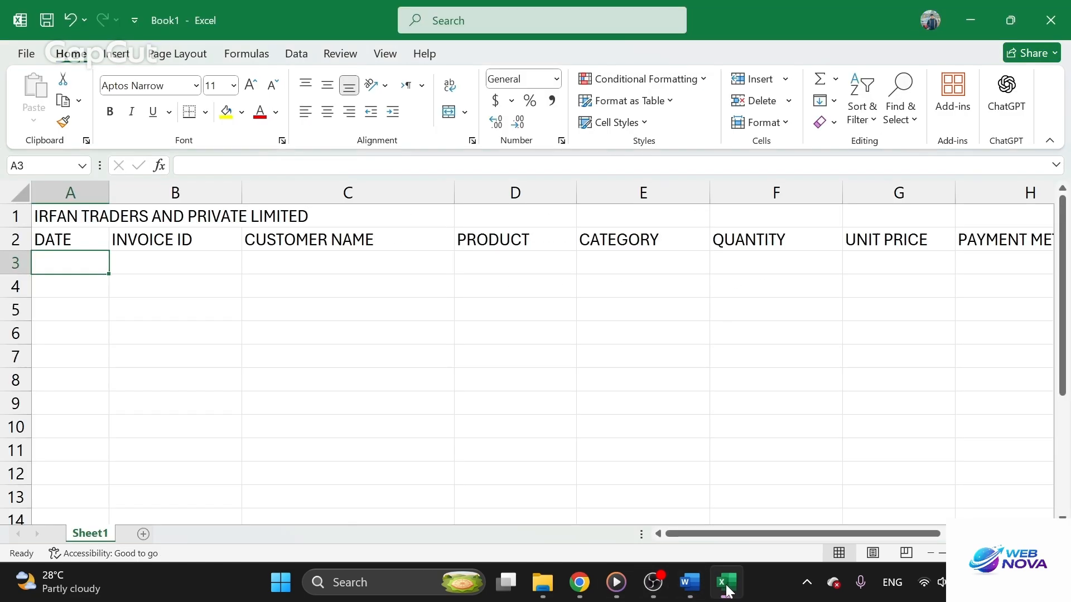
text(01-08)
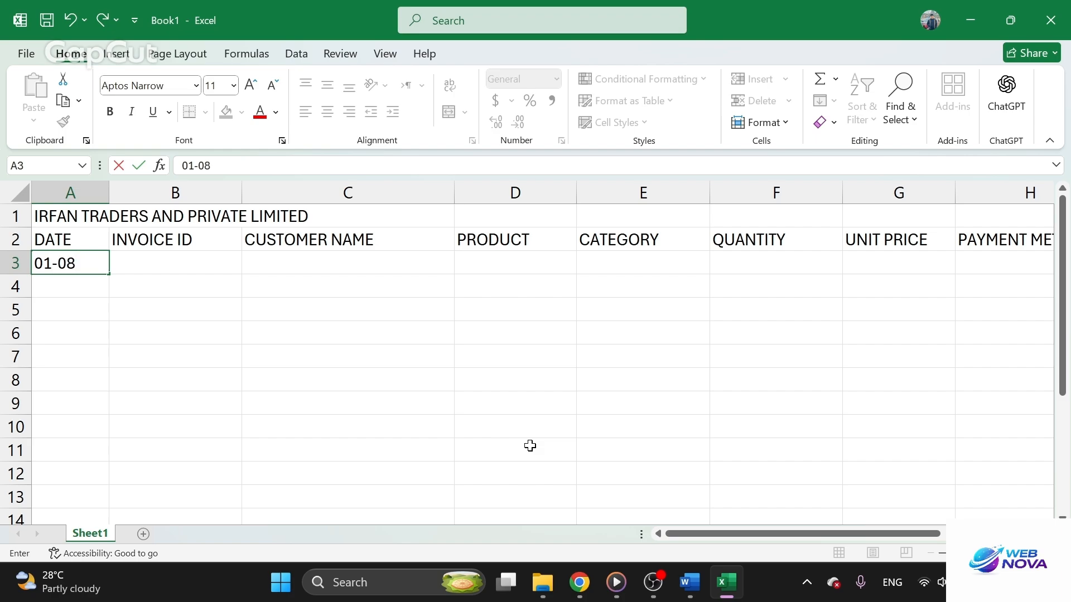
text(-2026)
click(211, 315)
Widen column A and fill the date series from A3 down to A12
click(64, 193)
drag(109, 200, 151, 205)
click(96, 330)
click(115, 265)
mouse_move(149, 274)
mouse_down()
mouse_move(127, 502)
mouse_move(134, 427)
mouse_up()
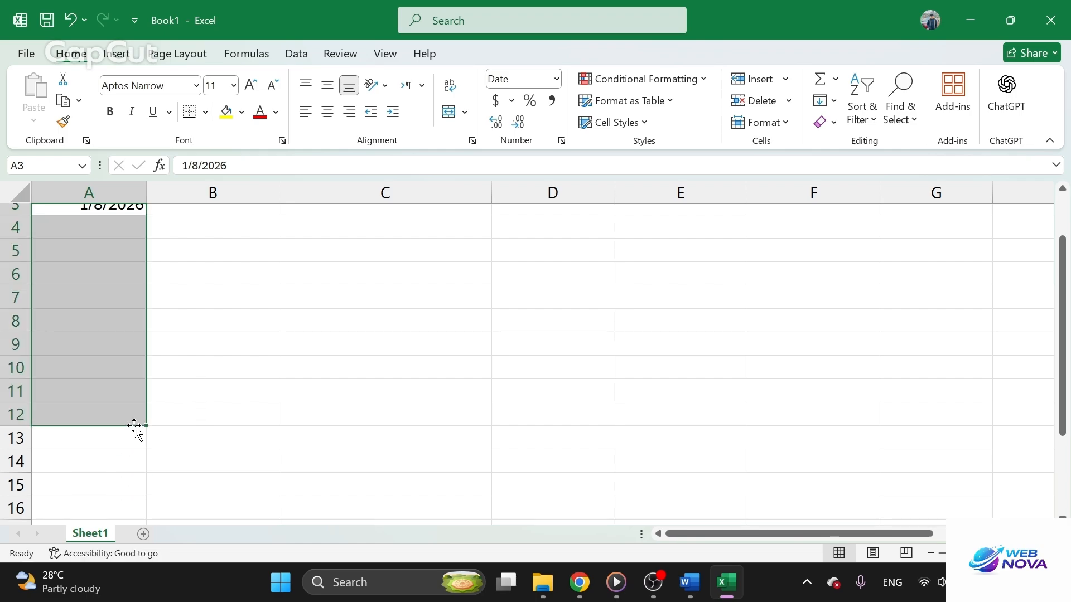
Check the rows of the Word table and clear the dates in A10 to A12 of the Excel sheet
click(692, 592)
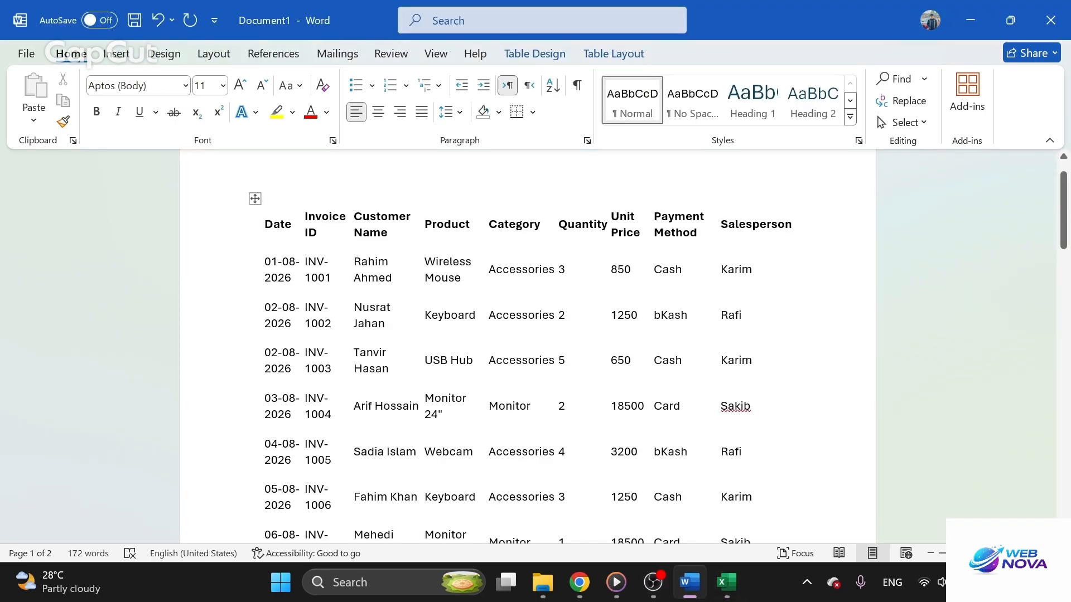
scroll(408, 431, down, 10)
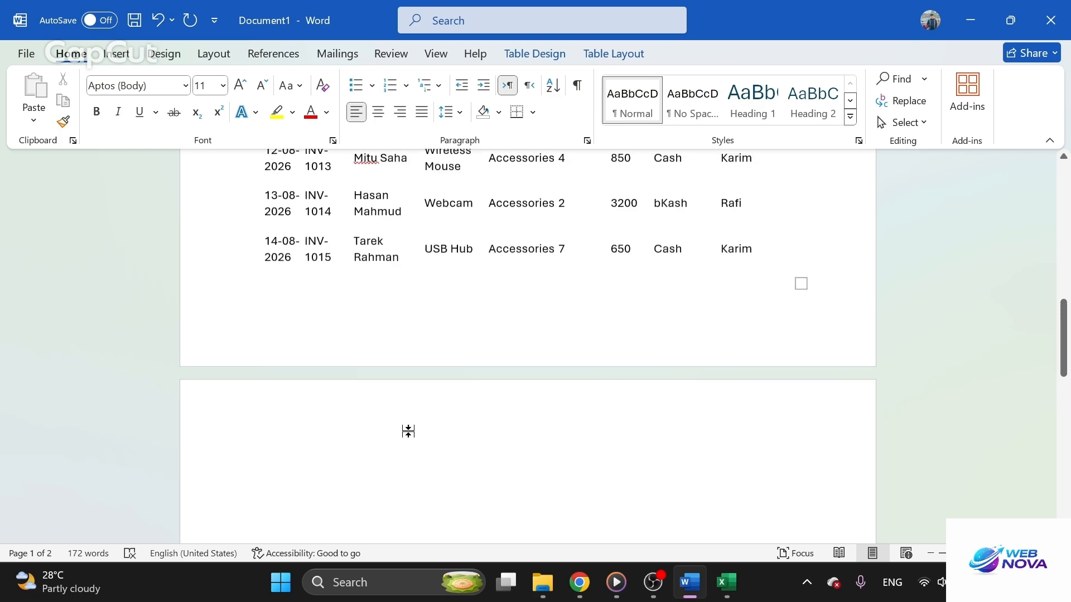
scroll(408, 431, up, 2)
click(725, 583)
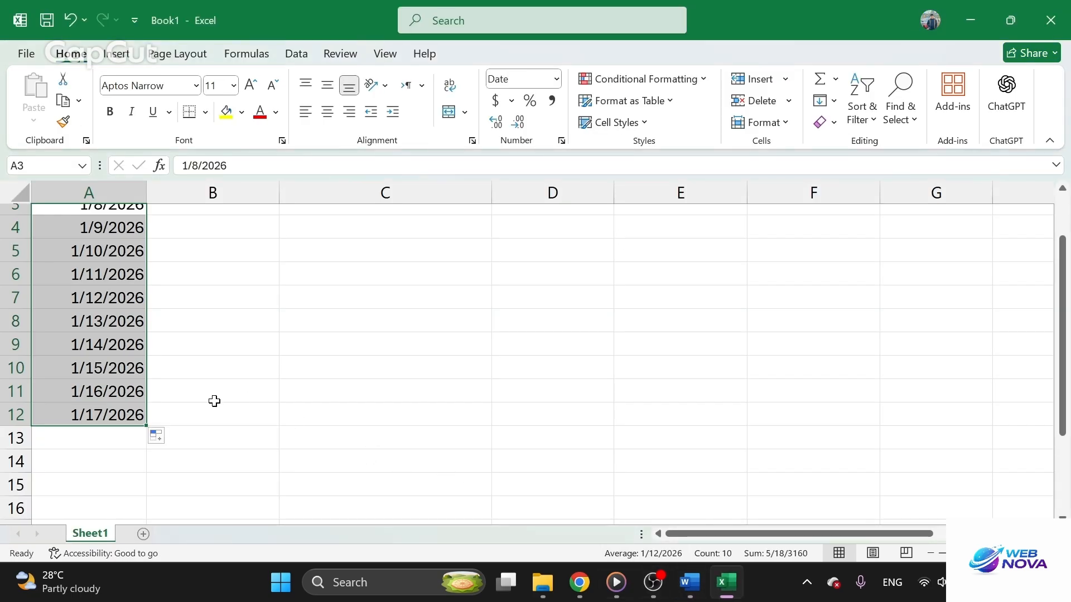
click(103, 443)
drag(92, 365, 95, 414)
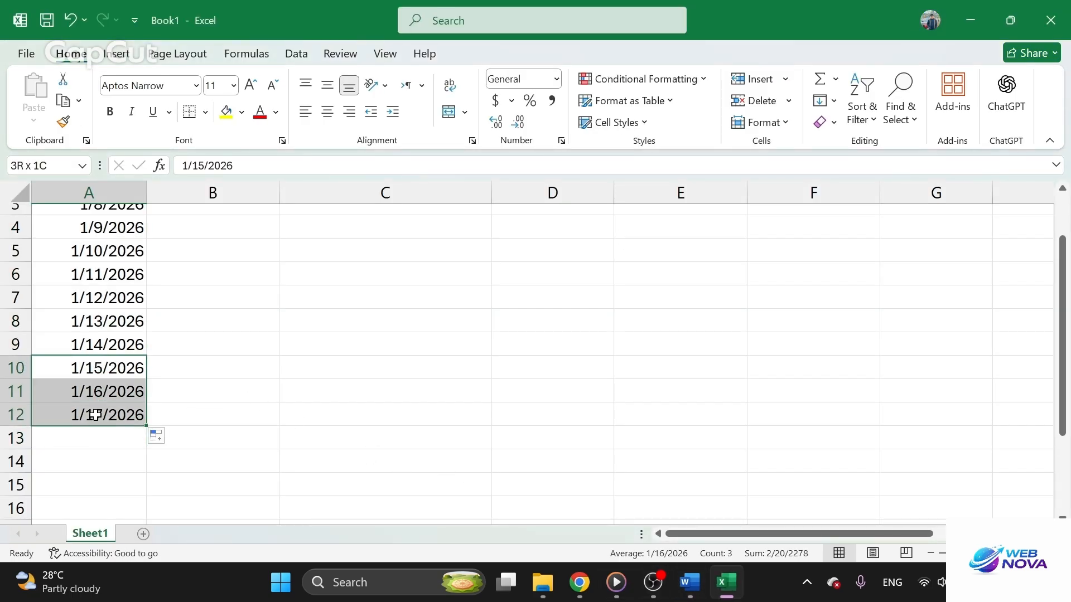
key(BackSpace)
click(95, 433)
click(96, 399)
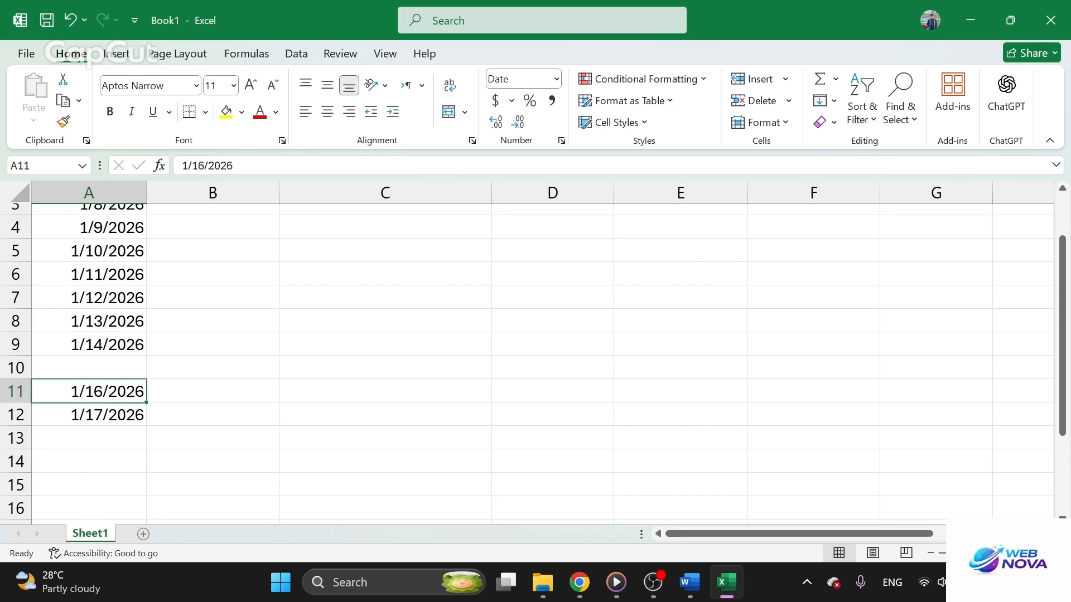
key(BackSpace)
key(Return)
key(BackSpace)
click(192, 374)
scroll(189, 376, up, 1)
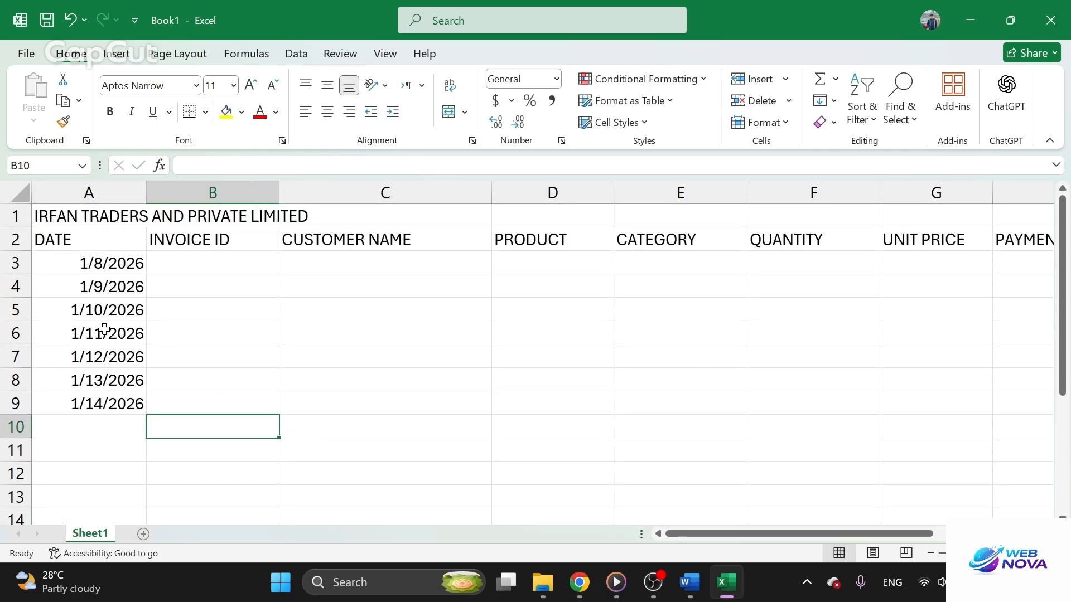
Format the dates in A3:A9 with the 14-Mar-2012 date type
drag(103, 256, 119, 404)
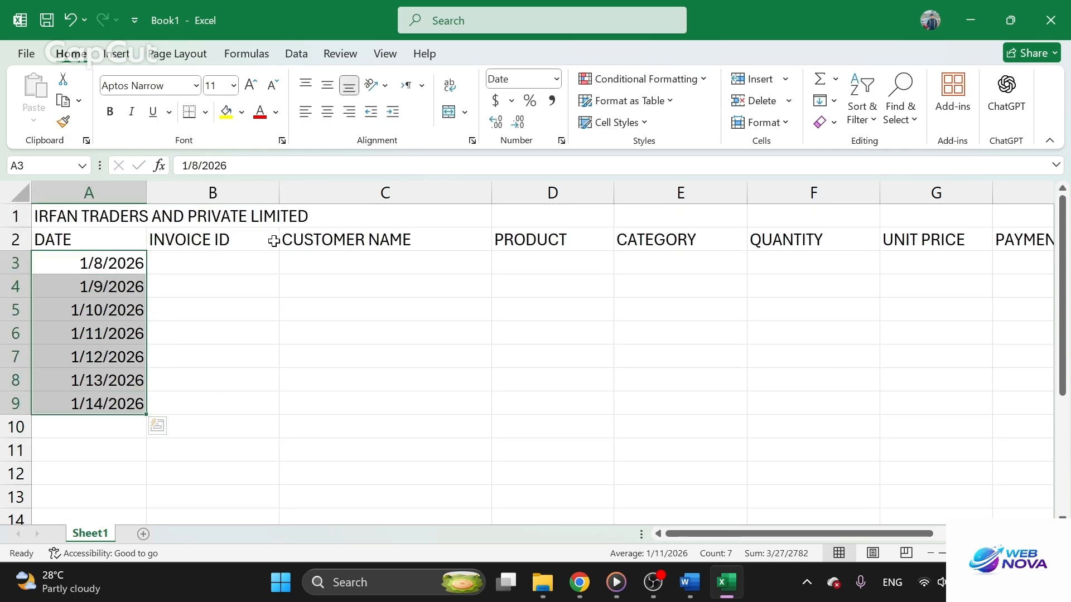
click(556, 78)
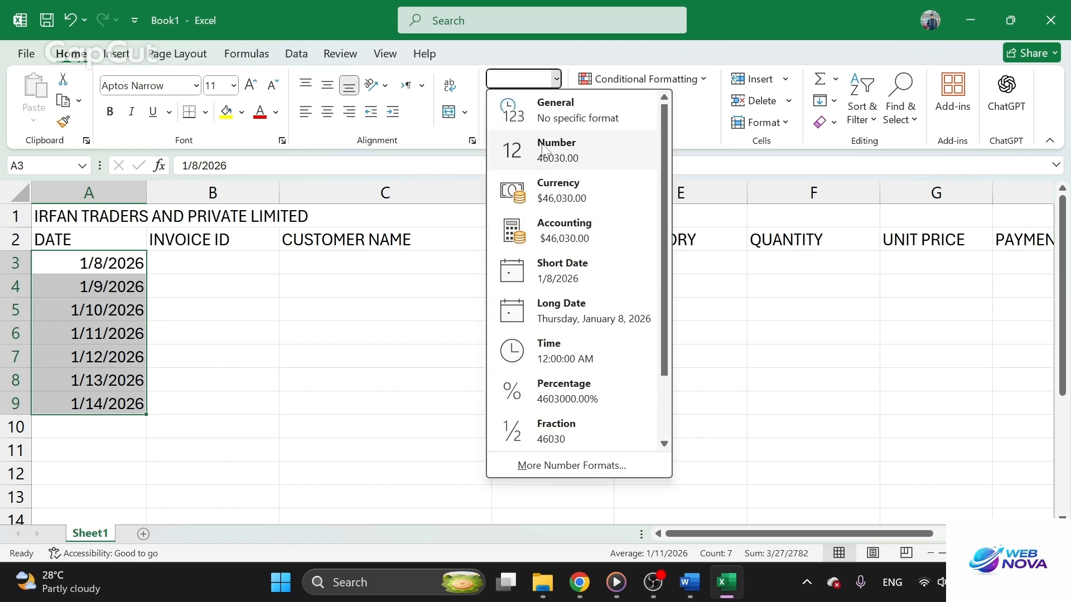
click(555, 78)
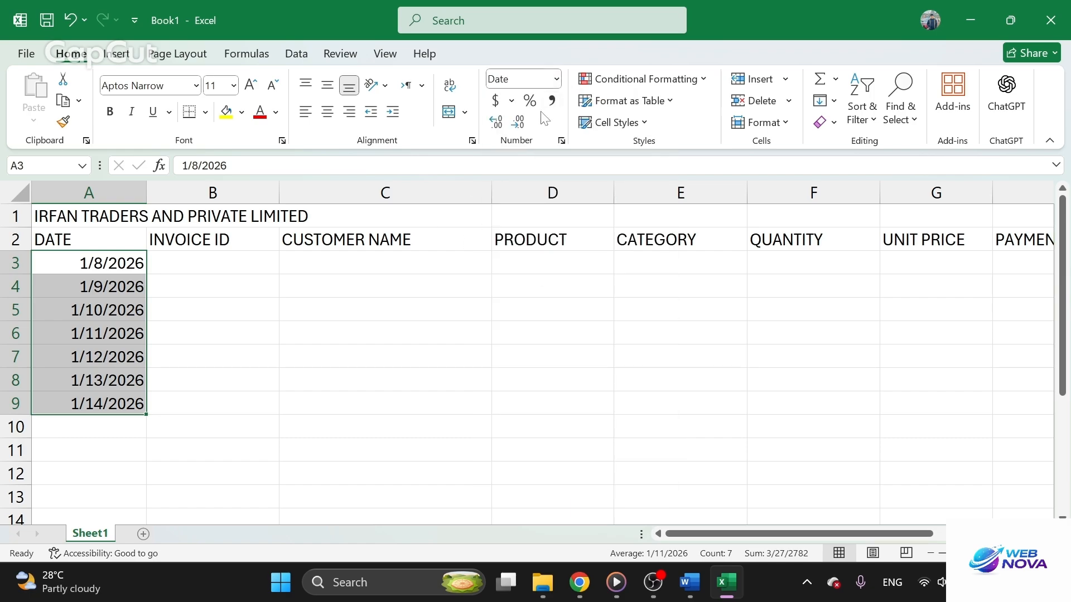
click(556, 80)
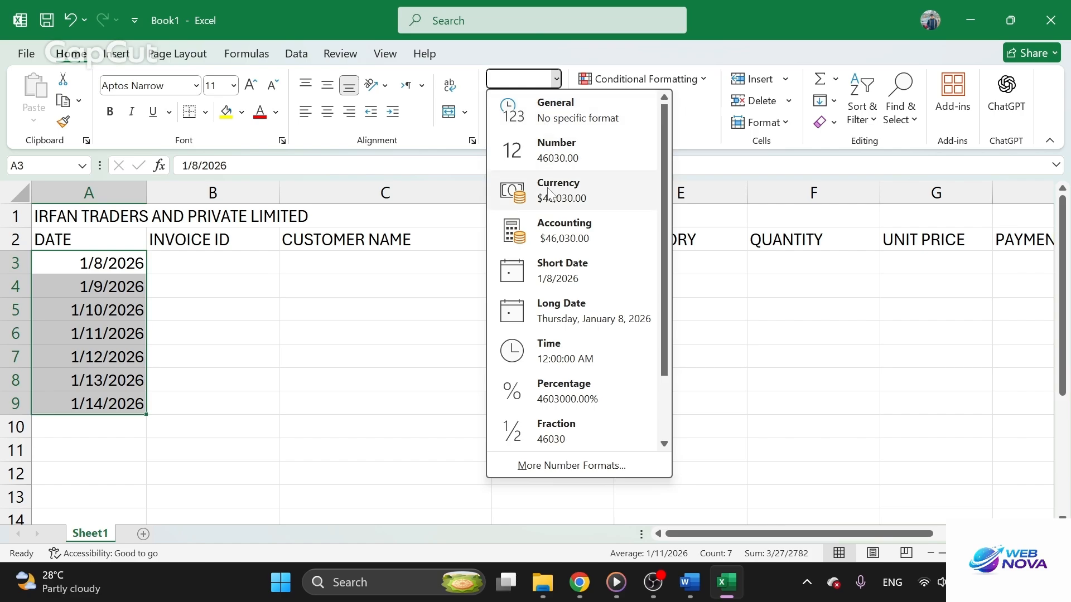
click(568, 469)
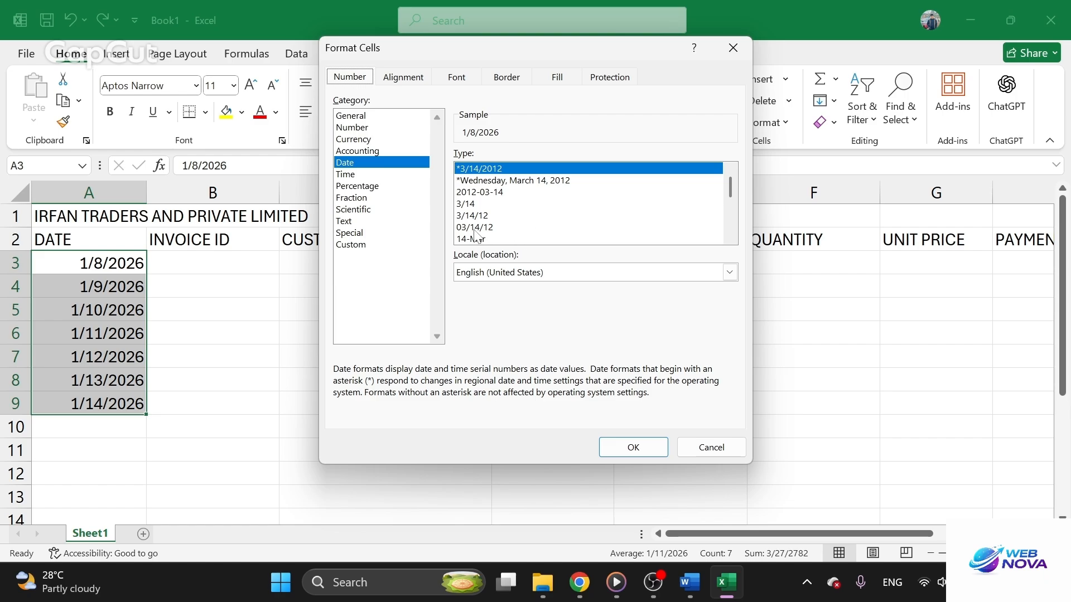
scroll(474, 234, down, 3)
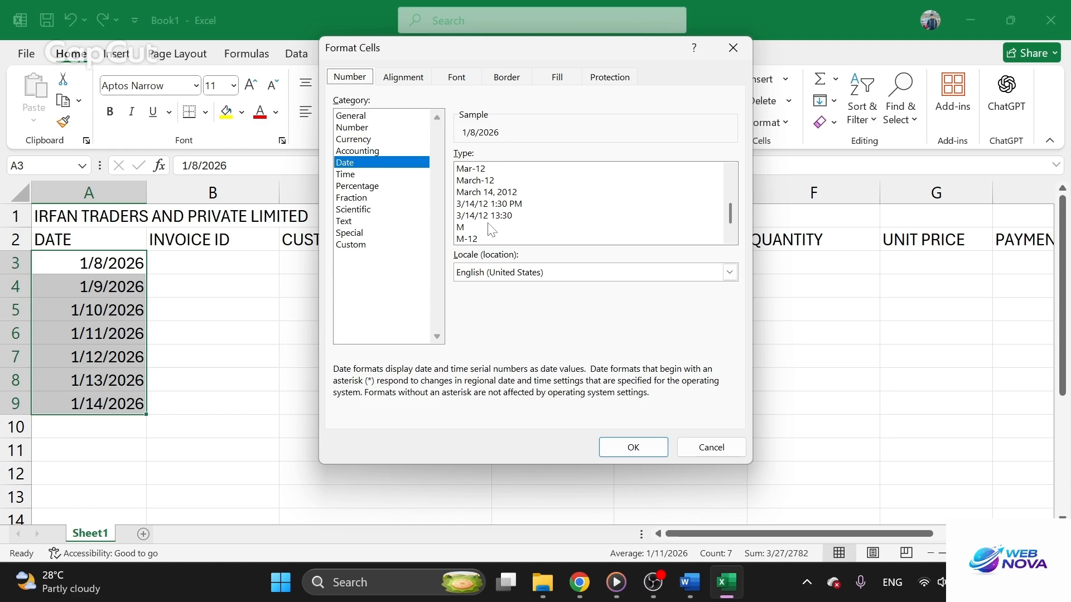
scroll(490, 229, down, 1)
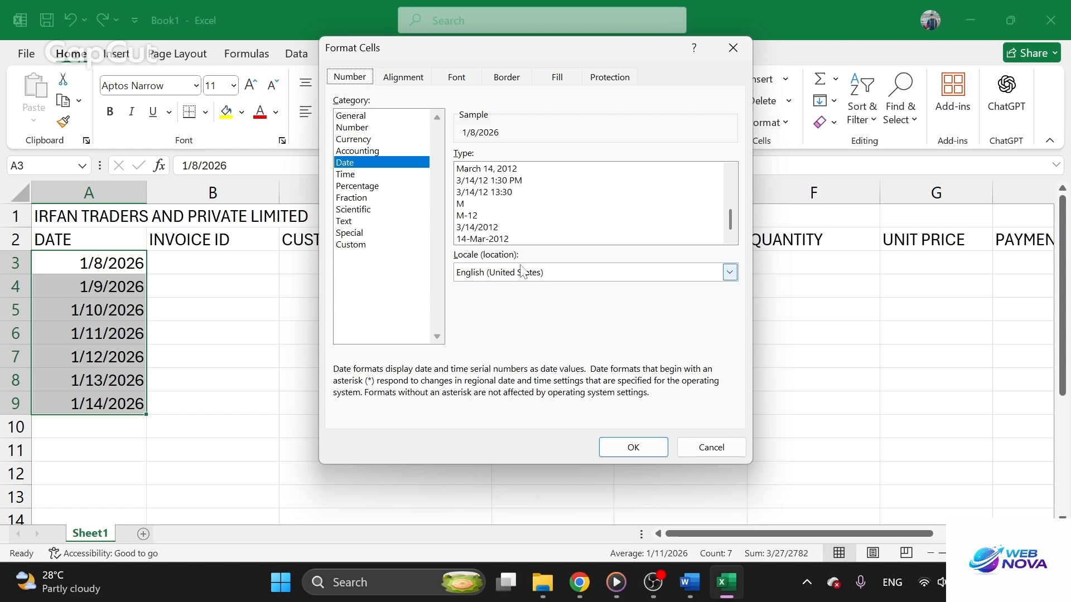
click(497, 240)
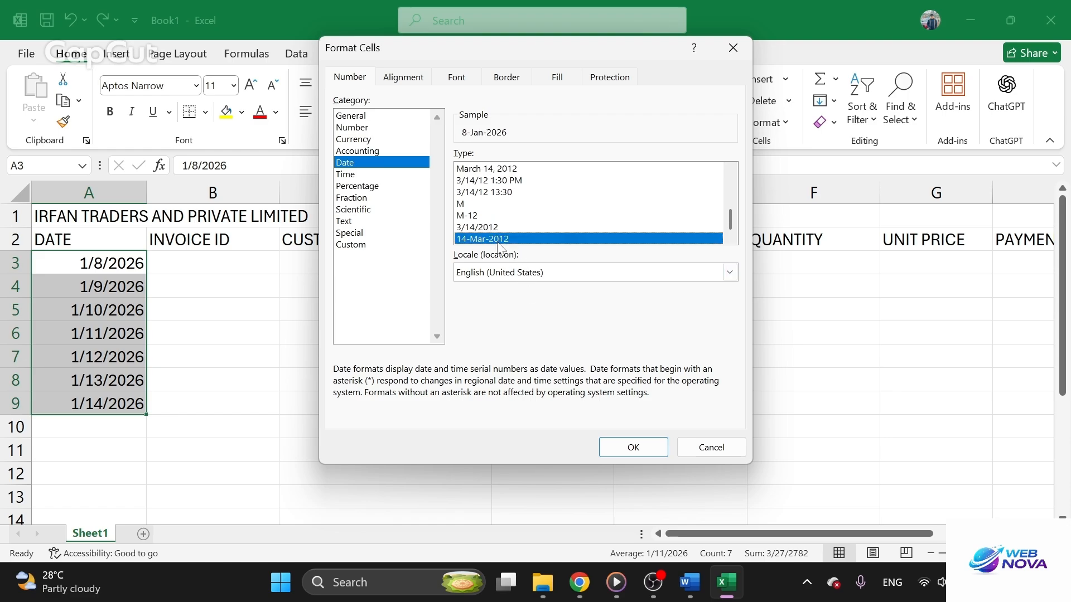
click(631, 447)
Widen column A slightly more to give the reformatted dates extra room
click(479, 419)
click(128, 193)
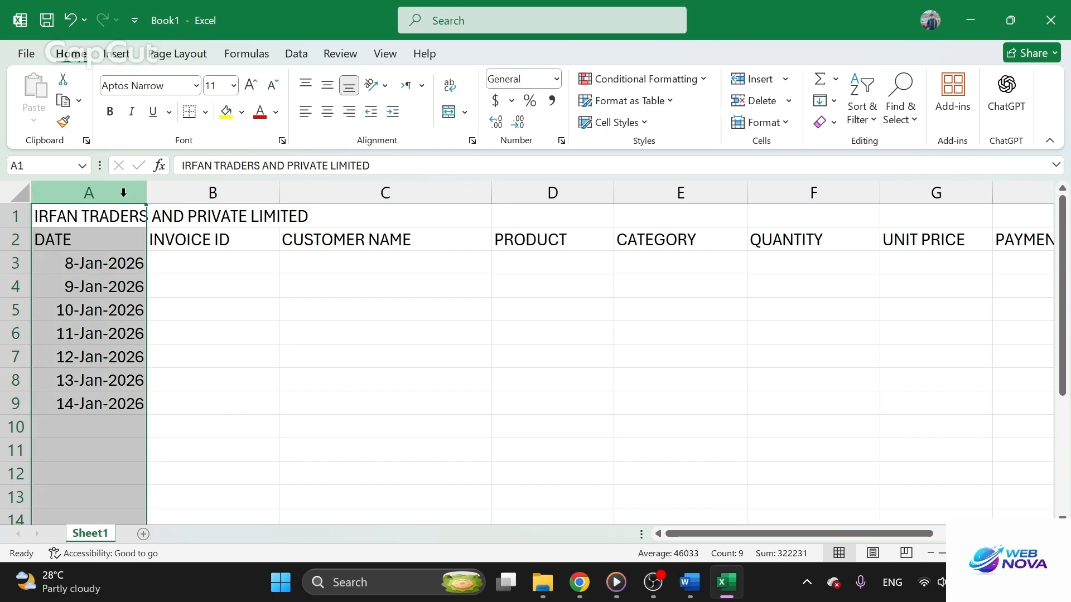
drag(146, 193, 161, 192)
click(211, 294)
Copy the first invoice ID from the Word table into cell B3 of the Excel sheet
click(224, 255)
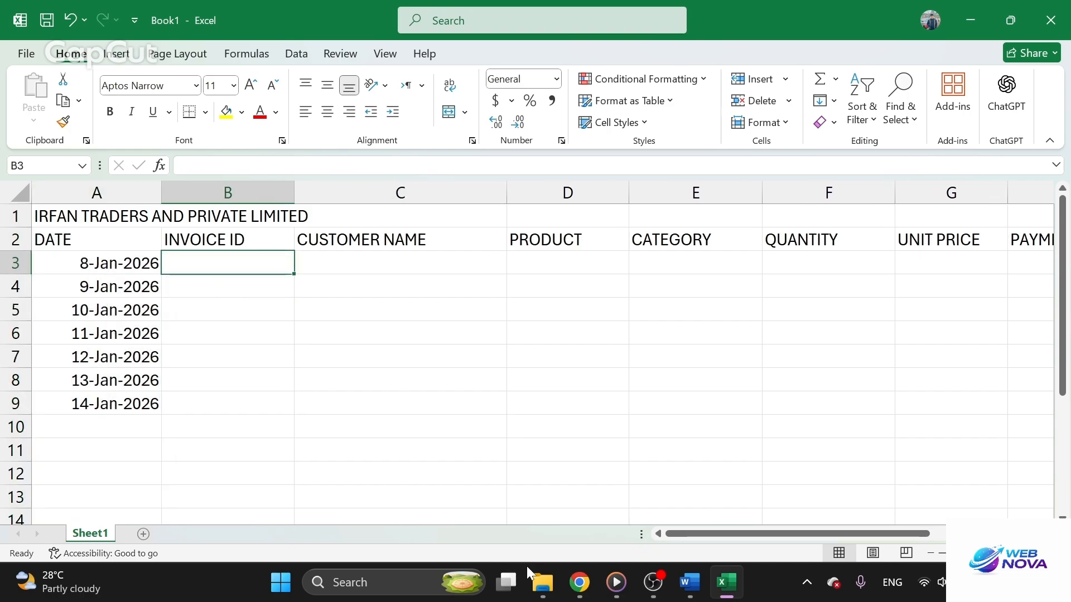
click(577, 583)
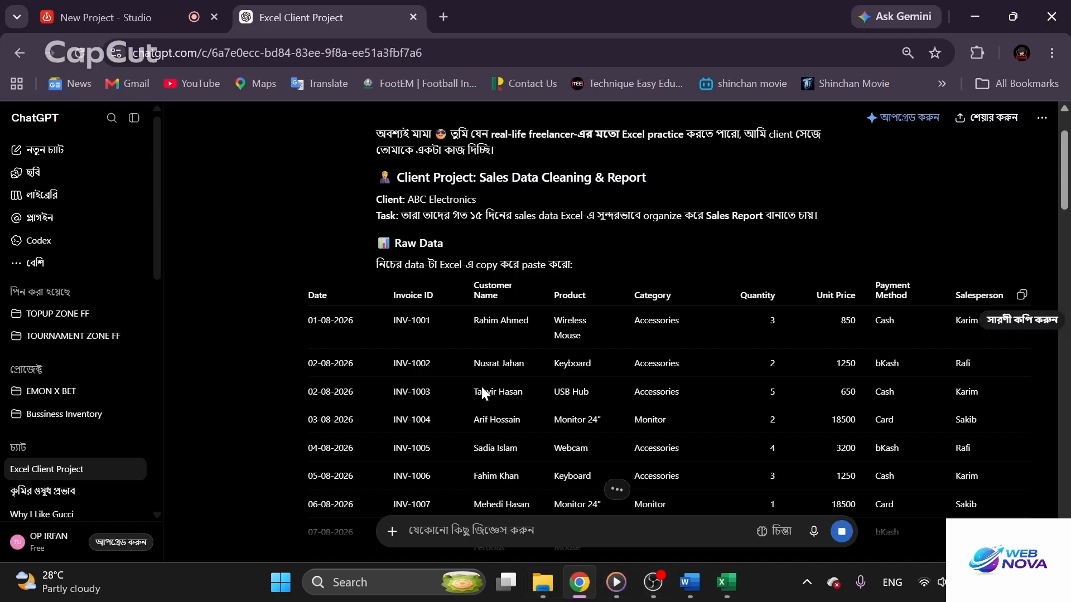
click(690, 583)
scroll(516, 401, up, 15)
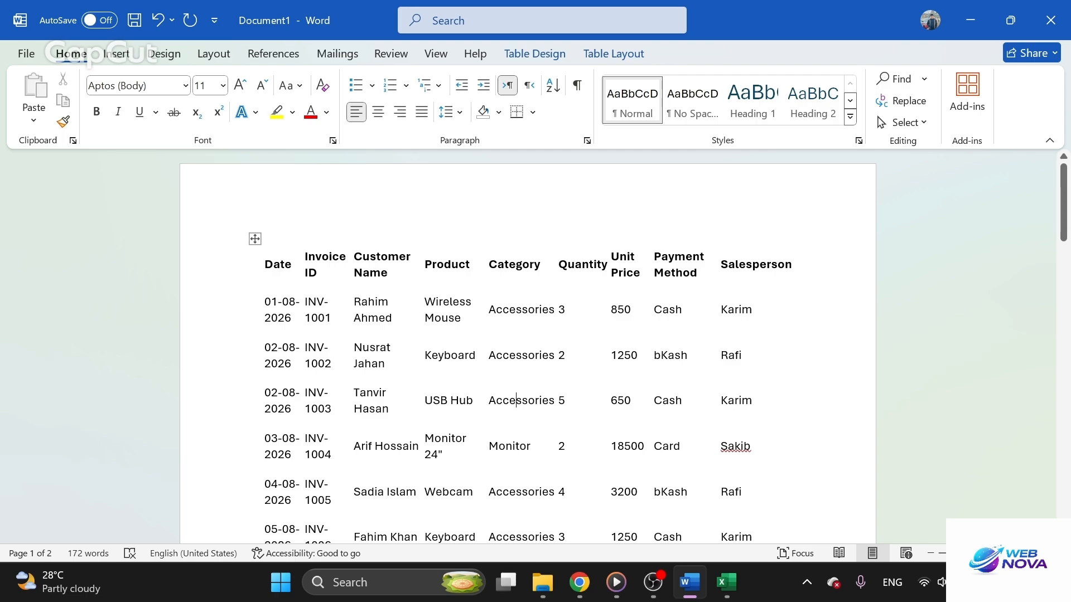
drag(331, 317, 305, 301)
key(ctrl+c)
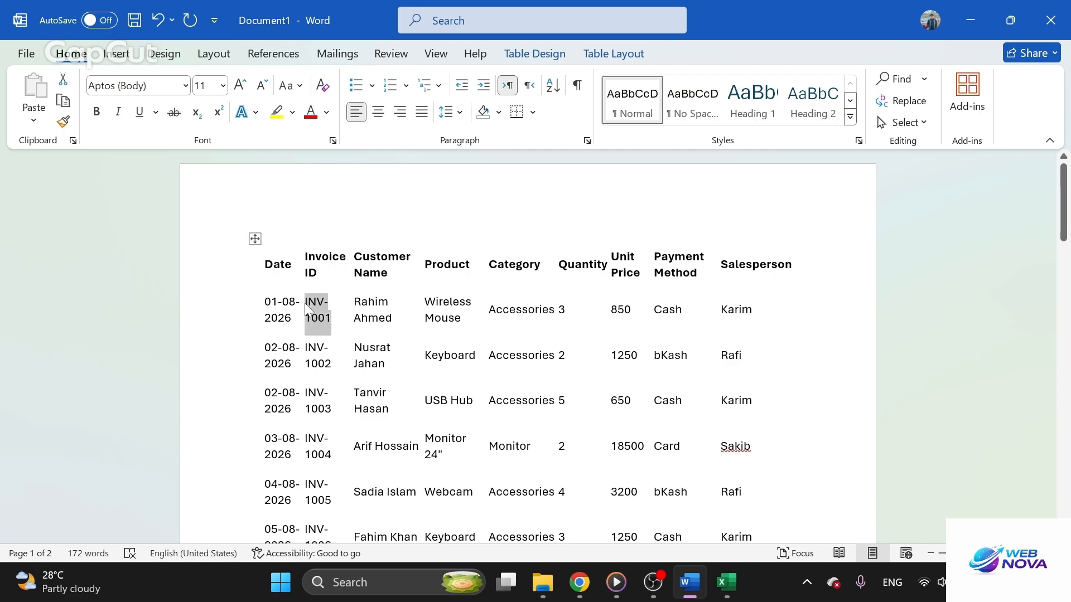
click(739, 597)
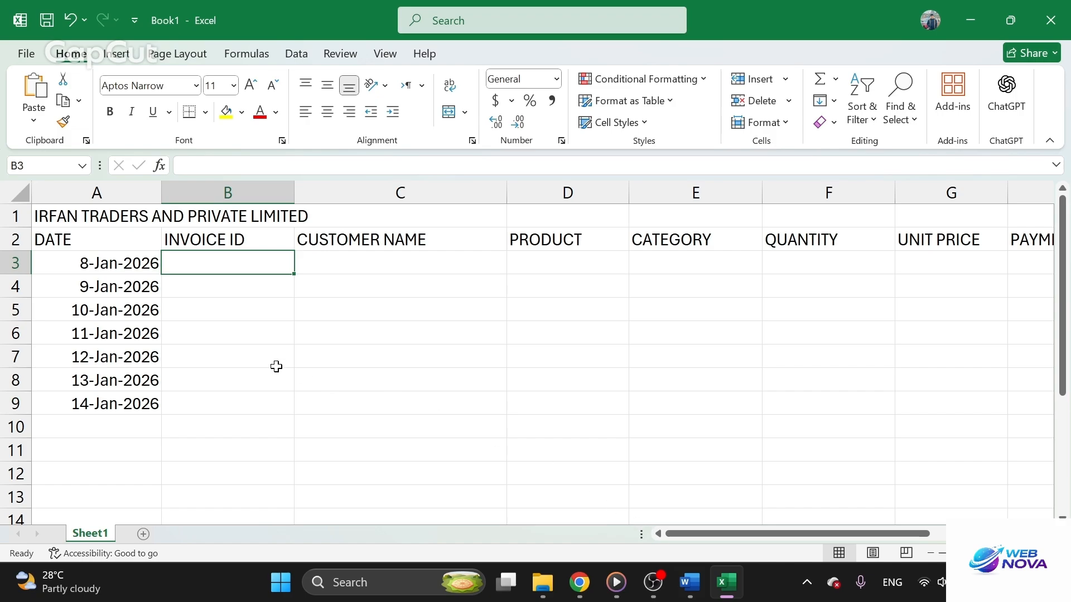
key(ctrl+v)
Fill the invoice ID series from B3 down to B9
click(273, 339)
click(233, 295)
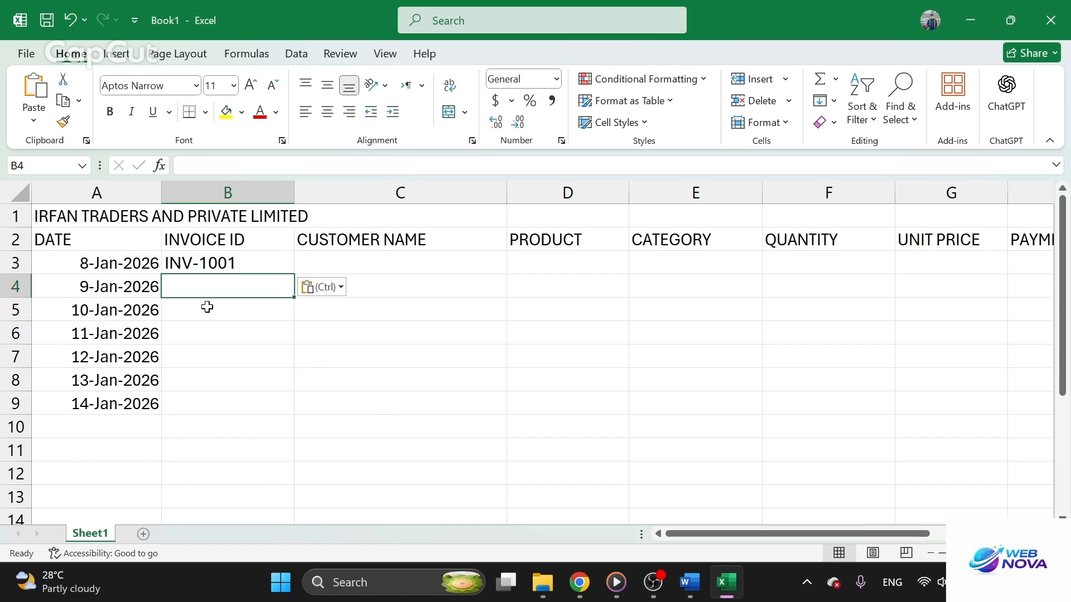
click(212, 264)
drag(293, 274, 292, 412)
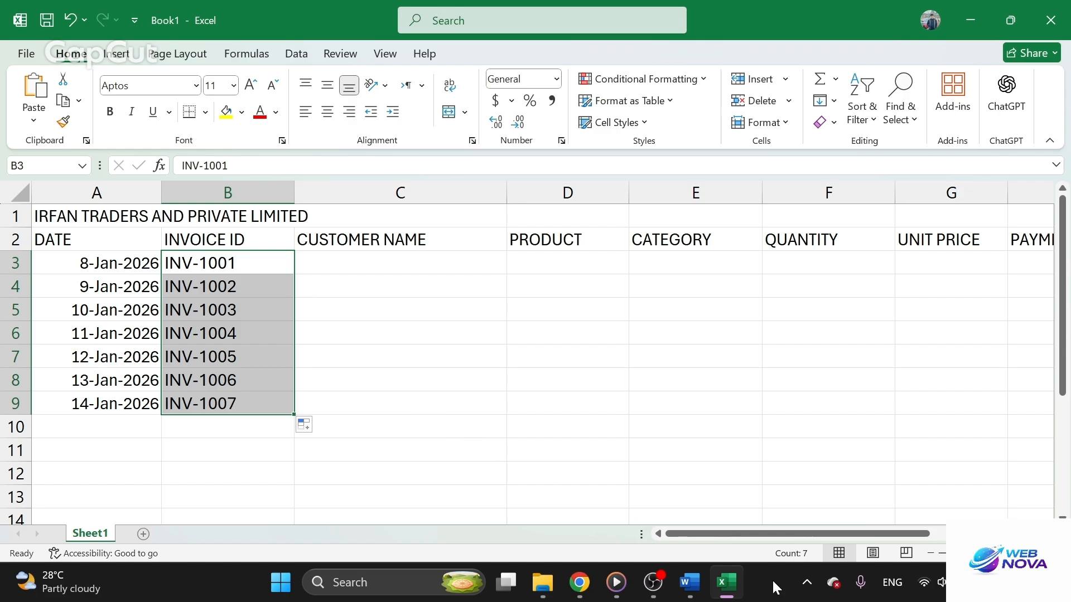
Compare the rows of the Word table with the dates and invoice IDs entered in the Excel sheet
click(689, 583)
scroll(463, 407, down, 5)
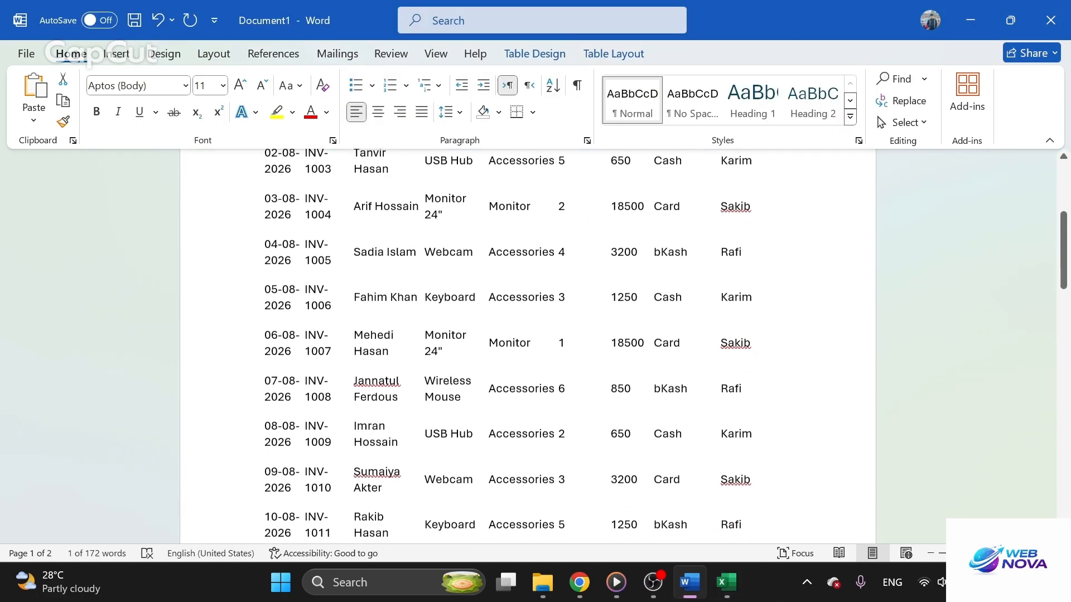
scroll(528, 345, down, 3)
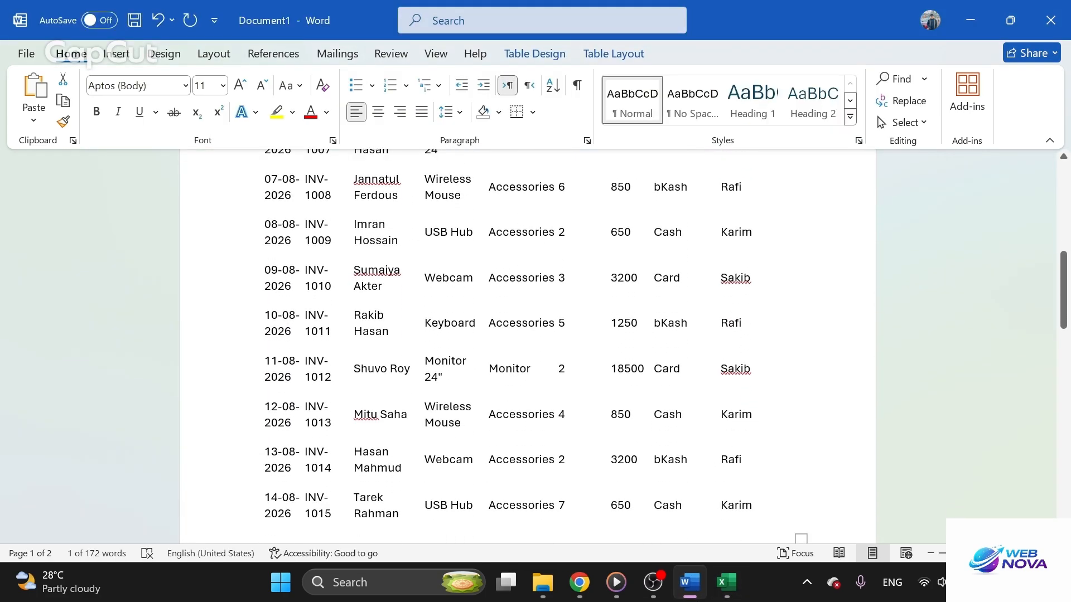
scroll(527, 346, down, 2)
scroll(528, 346, up, 5)
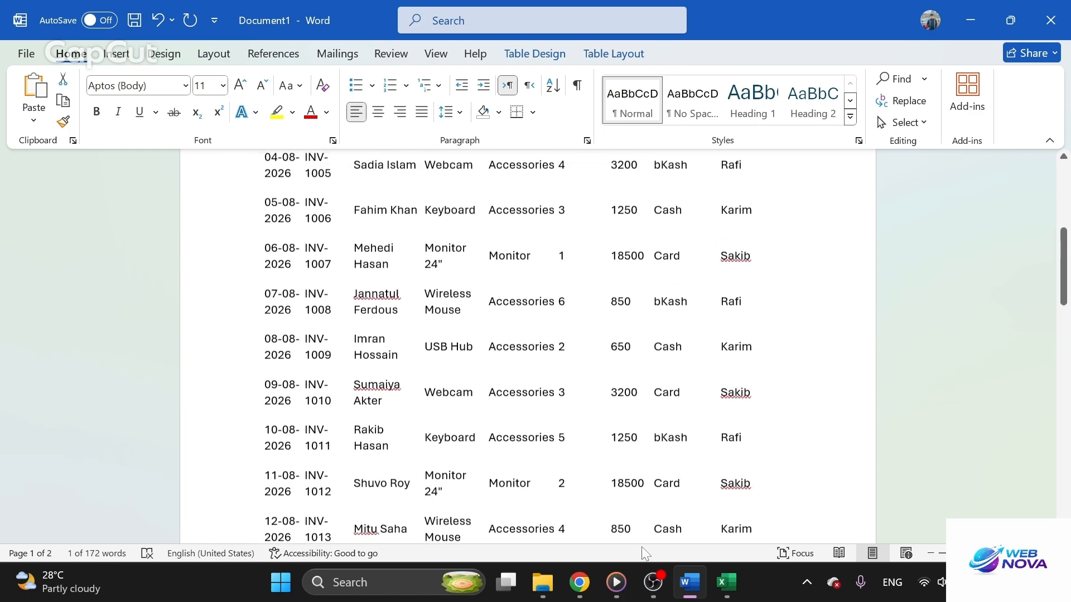
click(723, 582)
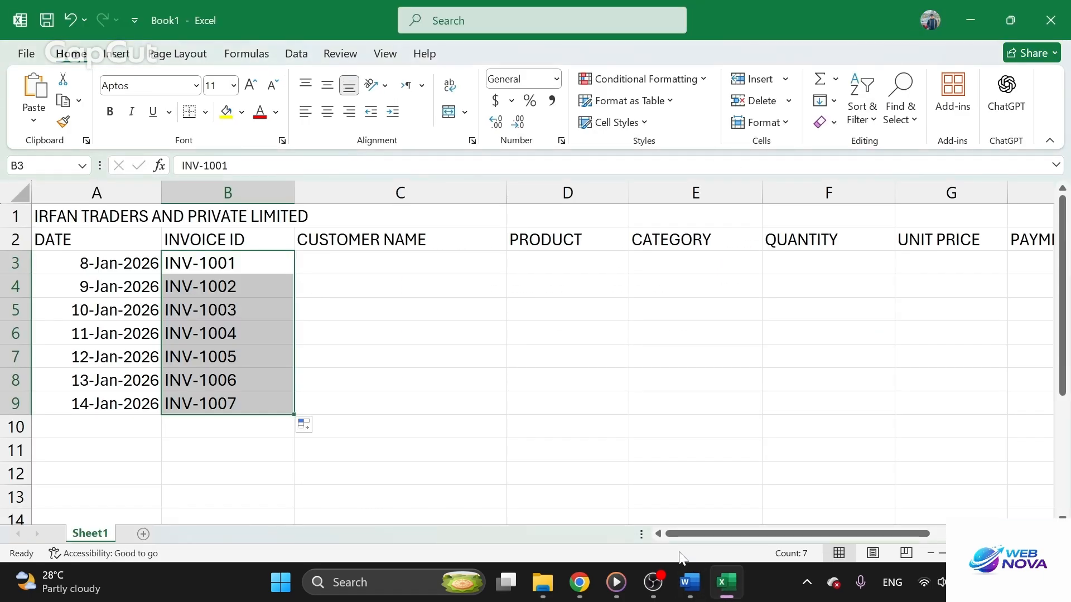
click(411, 433)
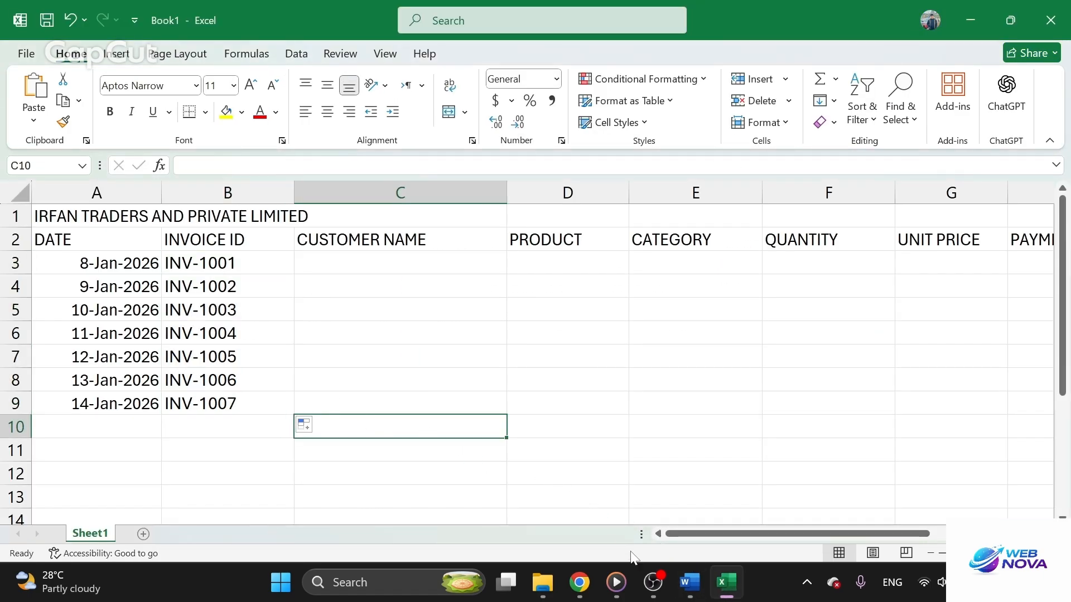
click(675, 577)
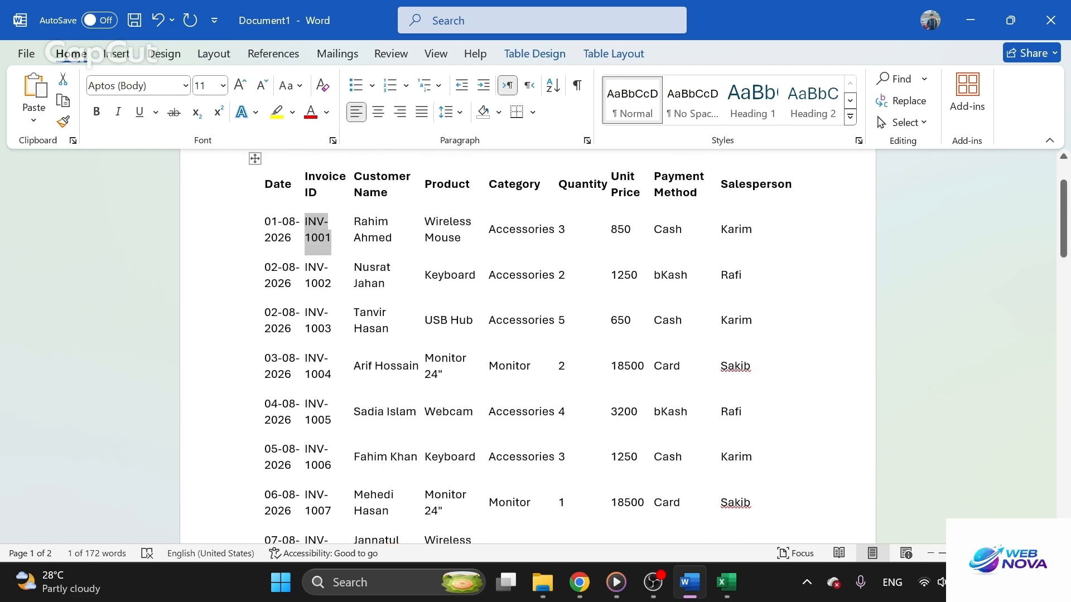
Check the first row's date in the Word table and set cell A3 of the Excel sheet to 1-Aug-2026
click(721, 585)
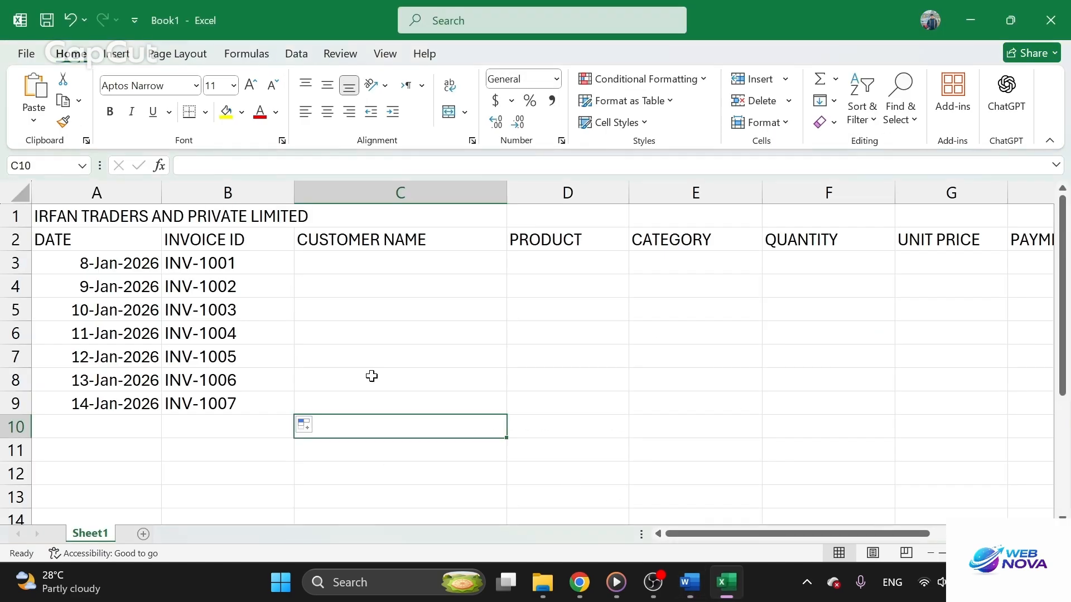
double_click(110, 264)
click(691, 582)
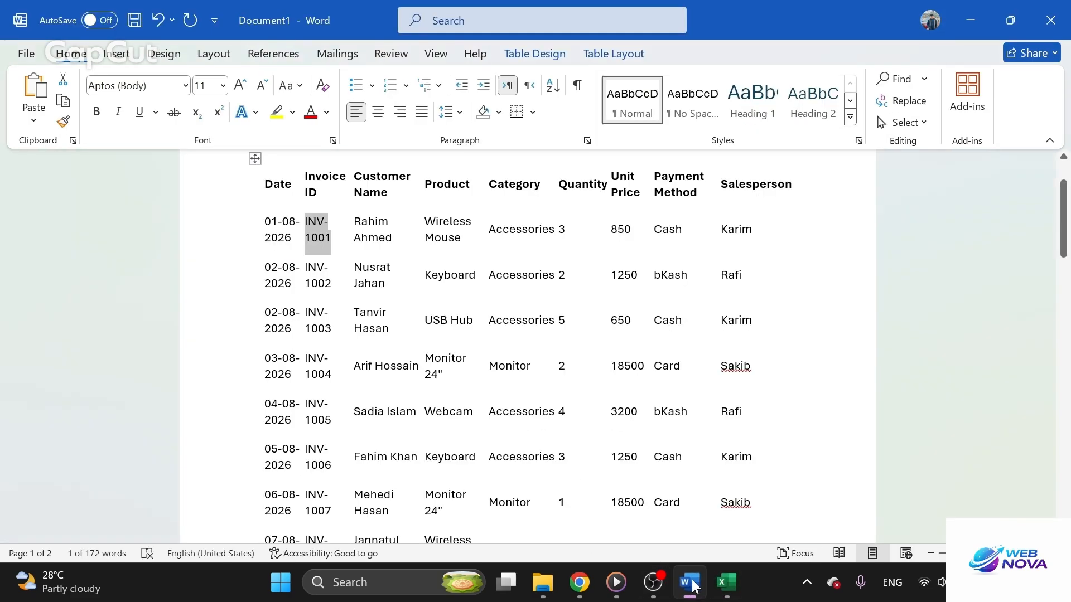
click(726, 583)
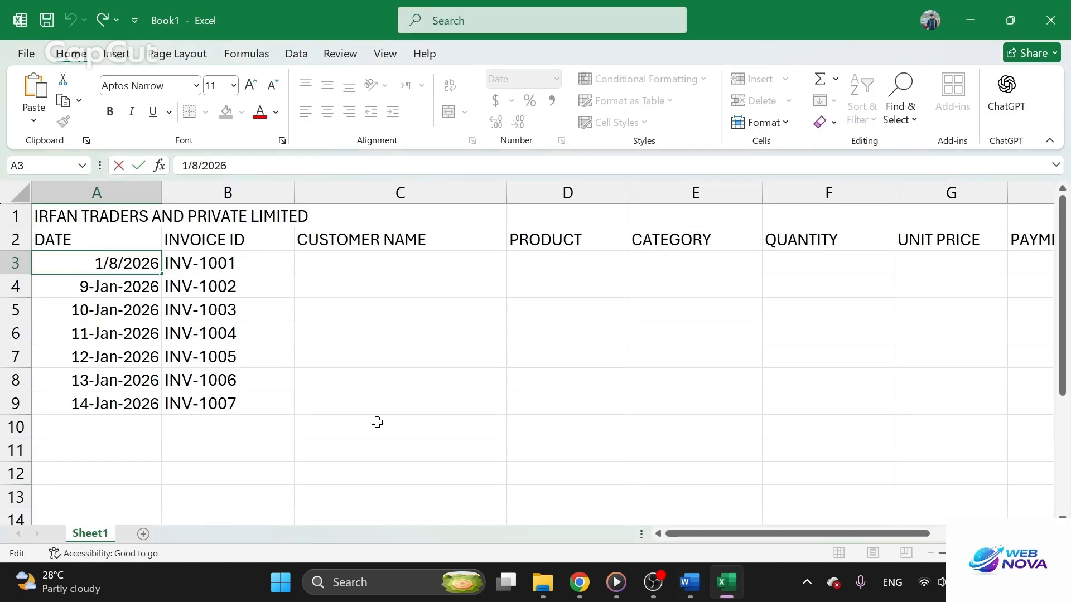
key(ctrl+a)
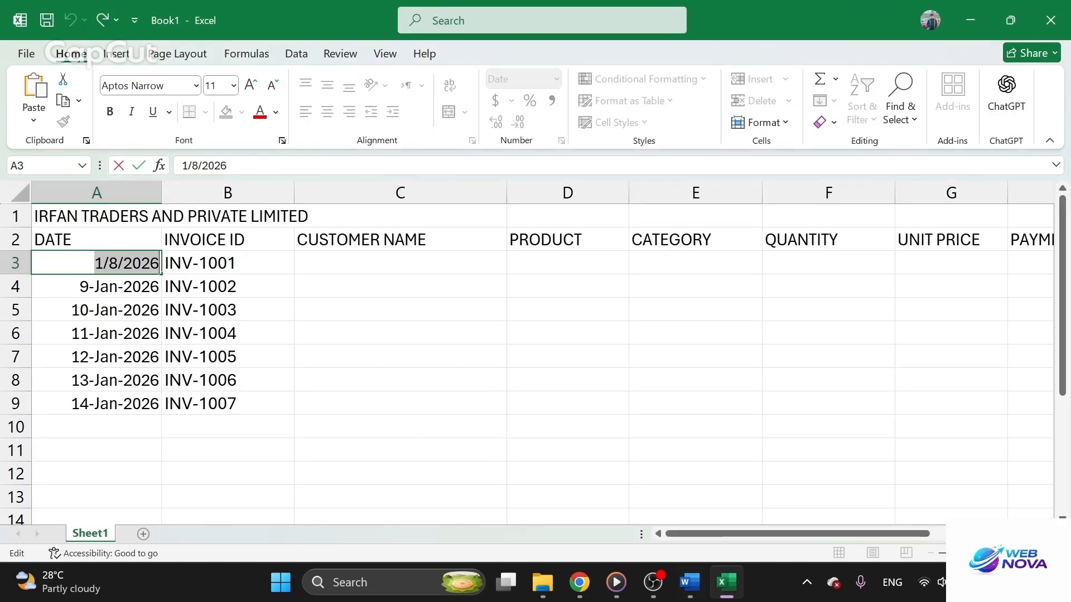
text(1)
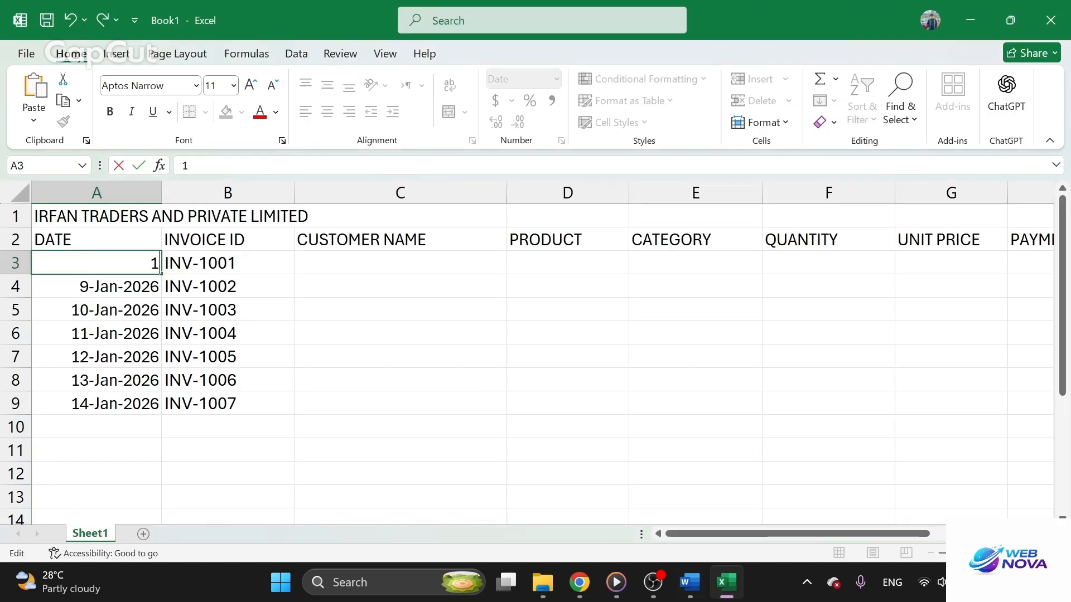
text(-8-)
key(BackSpace)
key(BackSpace)
key(BackSpace)
text(2026)
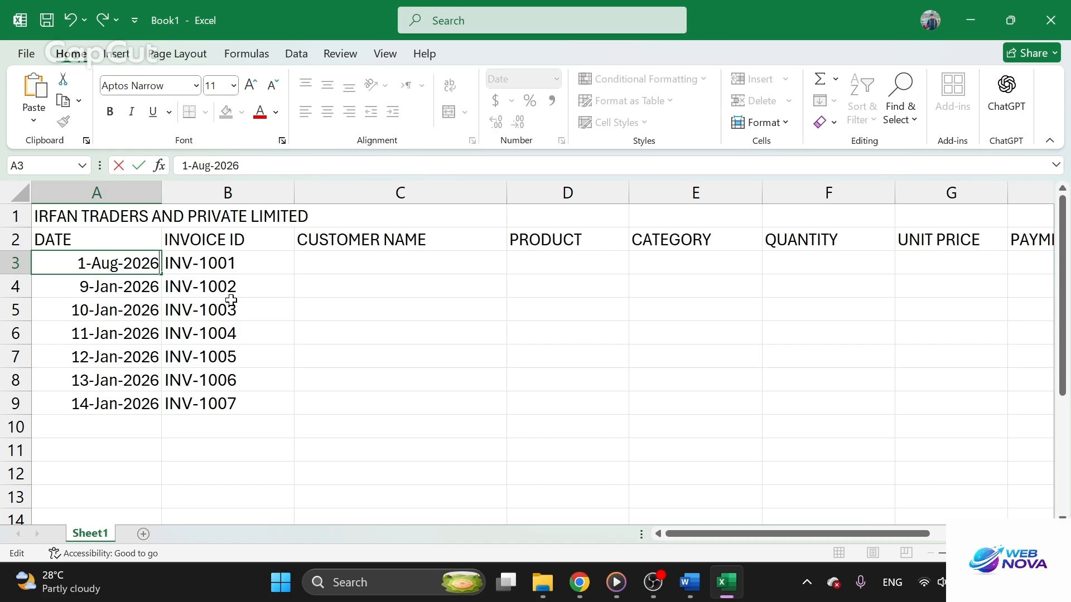
key(Return)
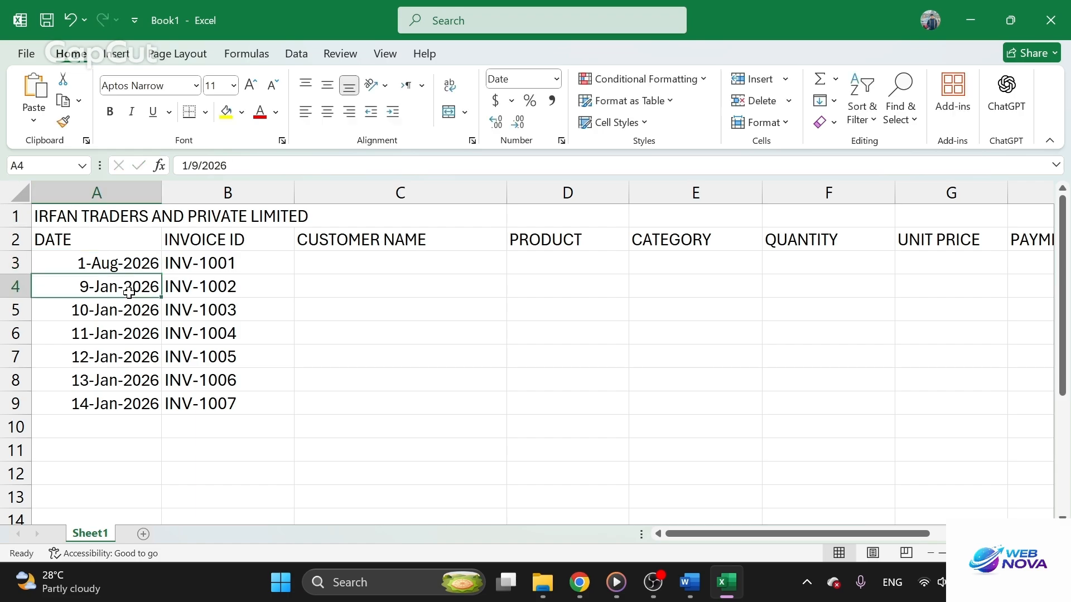
Clear the incorrect January dates from cells A4 through A9
key(Down)
key(Delete)
key(Down)
key(Delete)
key(Down)
key(Delete)
key(Down)
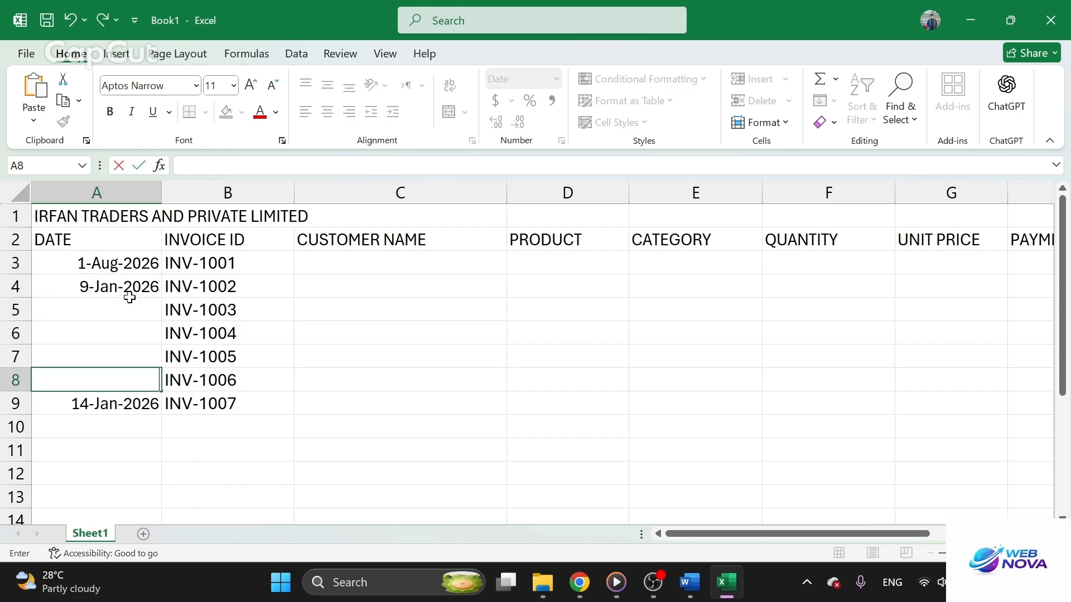
key(Delete)
key(Down)
key(Delete)
key(Up)
key(Up)
key(Up)
click(129, 295)
key(BackSpace)
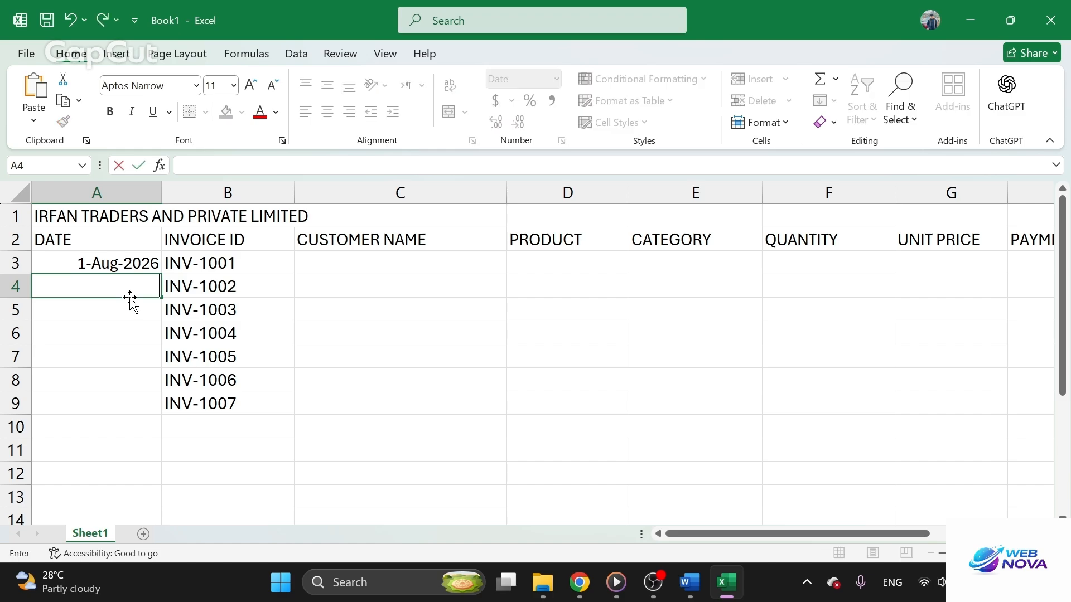
Fill the daily date series from A3 down to A16, through 14-Aug-2026
click(118, 264)
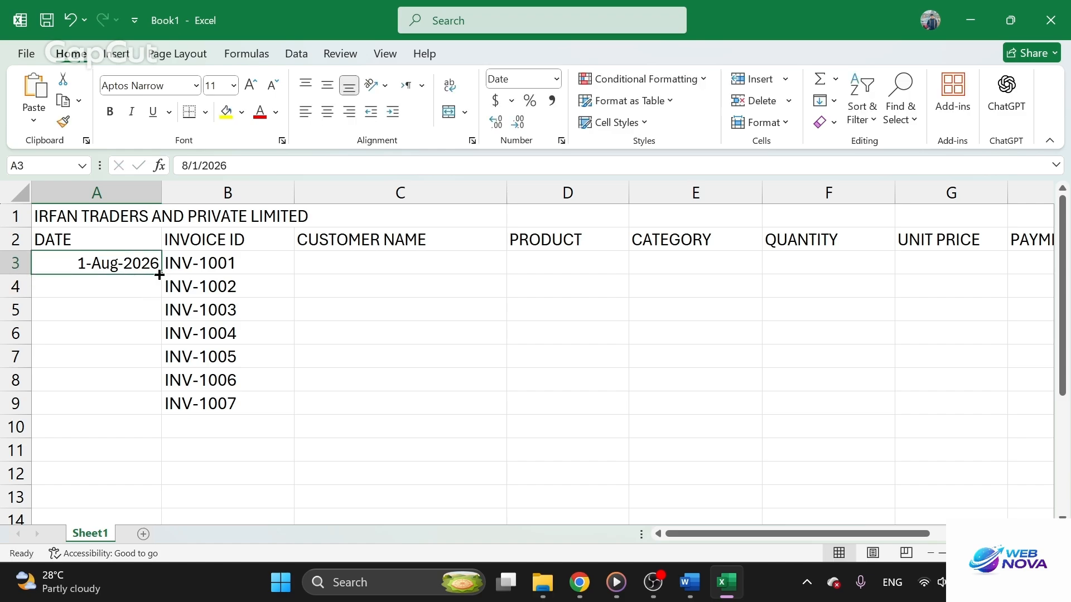
drag(160, 274, 116, 485)
click(287, 411)
Extend the invoice ID series in column B down to INV-1014 in row 16
scroll(255, 370, up, 2)
drag(224, 264, 256, 386)
scroll(433, 373, up, 3)
click(342, 266)
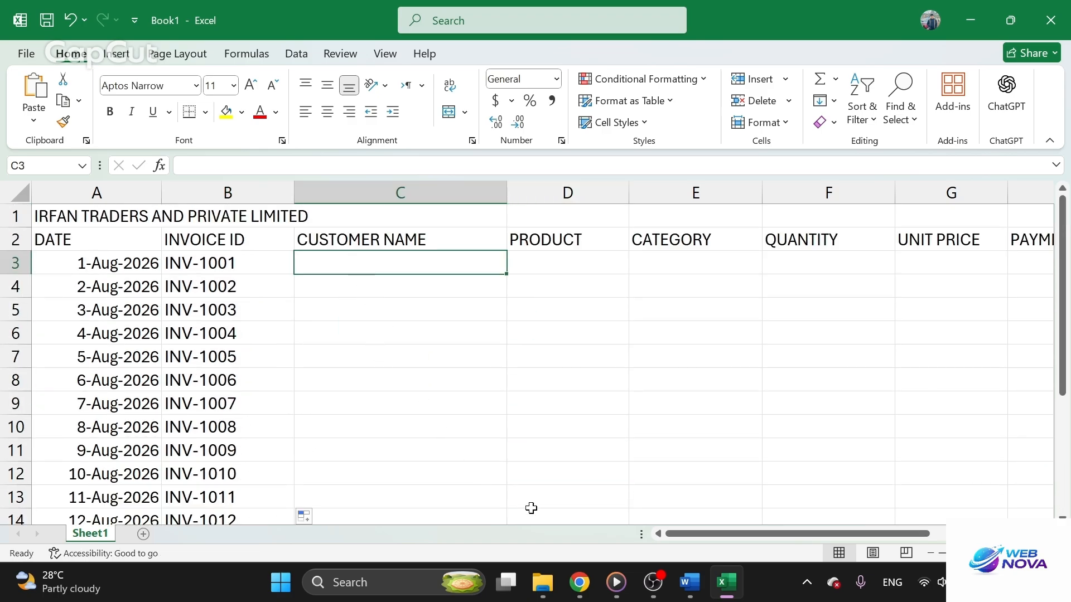
Copy the customer names from the Word table into the Customer Name column of the Excel sheet, starting at C3
click(690, 582)
click(577, 369)
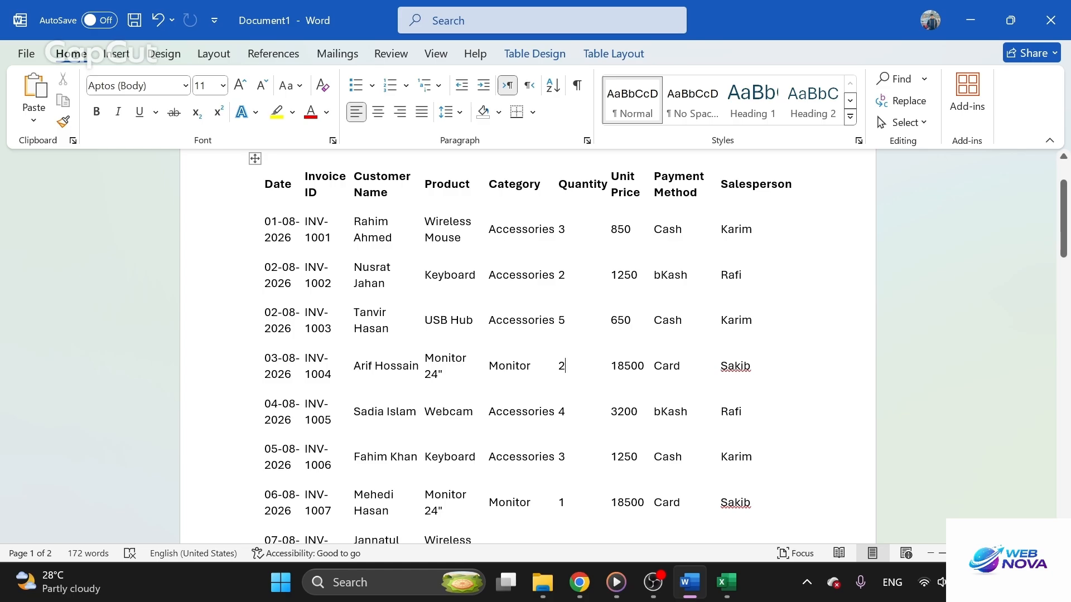
drag(394, 238, 330, 234)
click(388, 284)
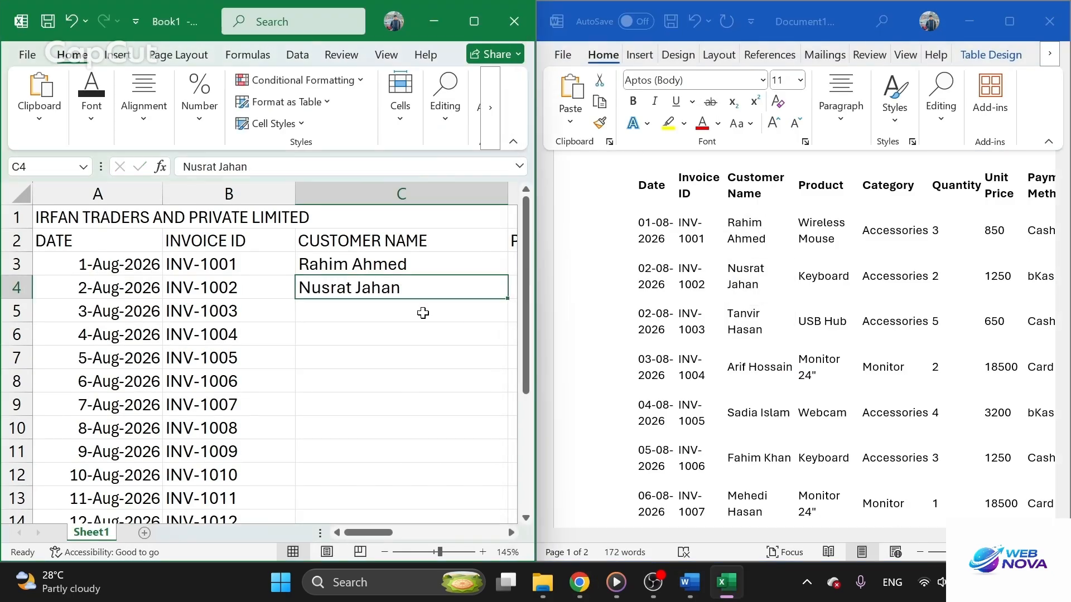
text(Rakib Hasan)
text(Mitu Saha)
drag(786, 388, 748, 389)
Paste the product, category, quantity and unit price data from the Word table into columns D to G, starting at row 3
text(Wireless Mouse)
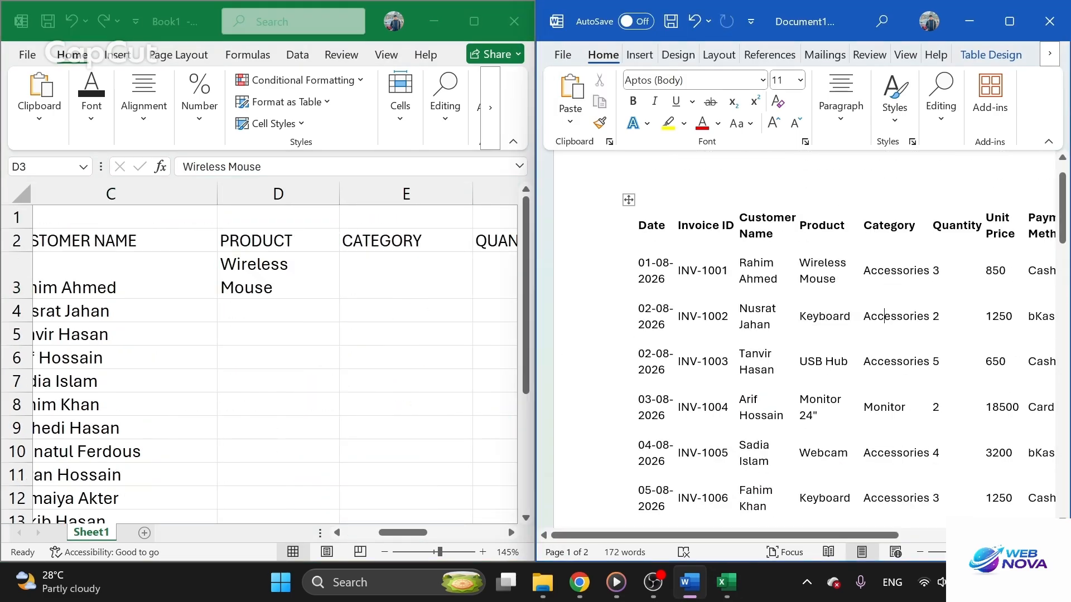
key(ctrl+v)
scroll(304, 344, up, 4)
key(ctrl+v)
Copy the payment methods and salespersons from the Word table into columns H and I, starting at H3
key(ctrl+v)
click(333, 275)
key(ctrl+v)
click(463, 274)
drag(886, 162, 960, 499)
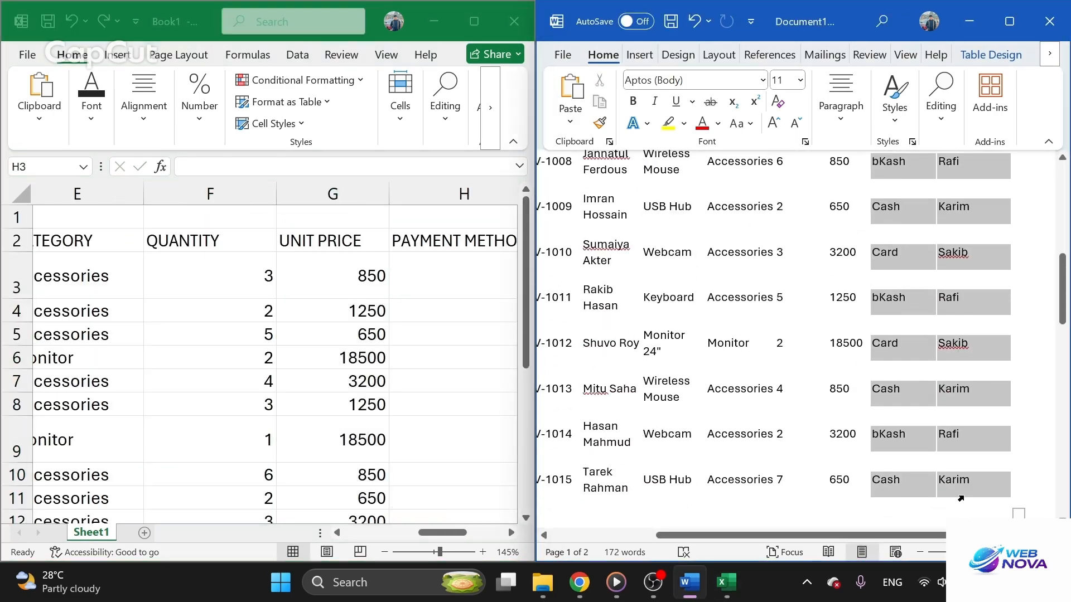
text(Cash	Karim bKash	Rafi Cash	Karim Card	Sakib bKash	Rafi Cash	Karim Card	Sakib bKash	Rafi Cash	Karim Card	Sakib bKash	Rafi Card	Sakib Cash	Karim bKash	Rafi Cash	Karim)
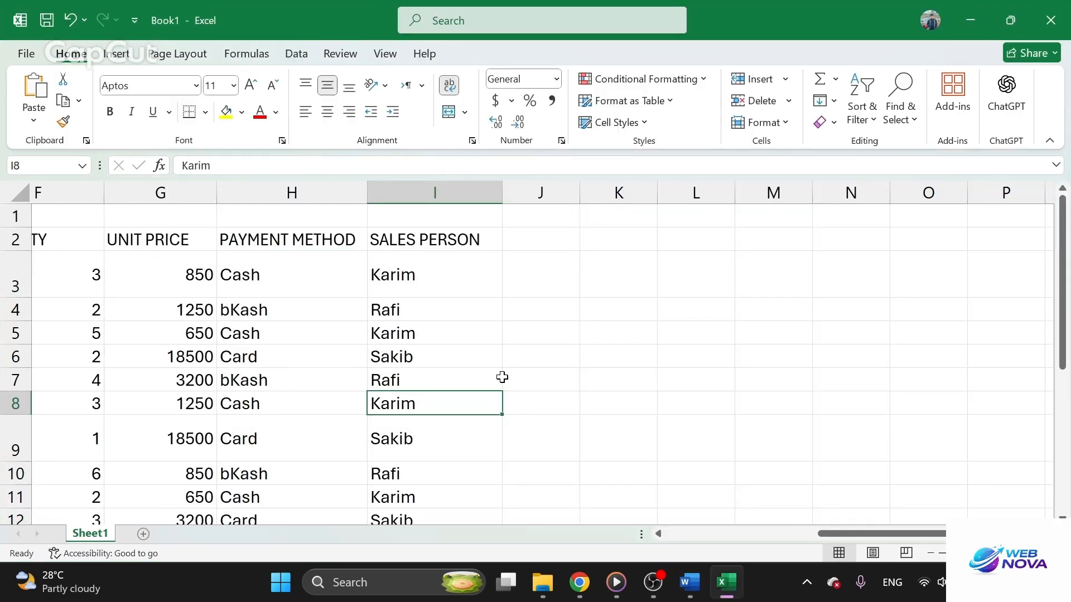
Center the headings and data horizontally across the range A2:I16
scroll(502, 378, left, 5)
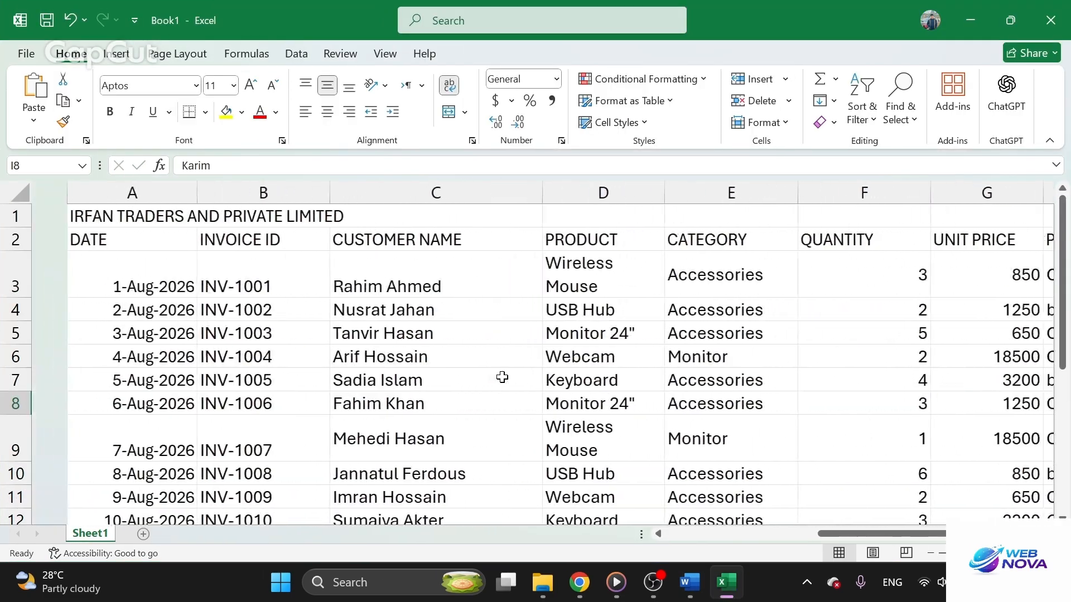
scroll(501, 378, right, 3)
scroll(502, 378, left, 2)
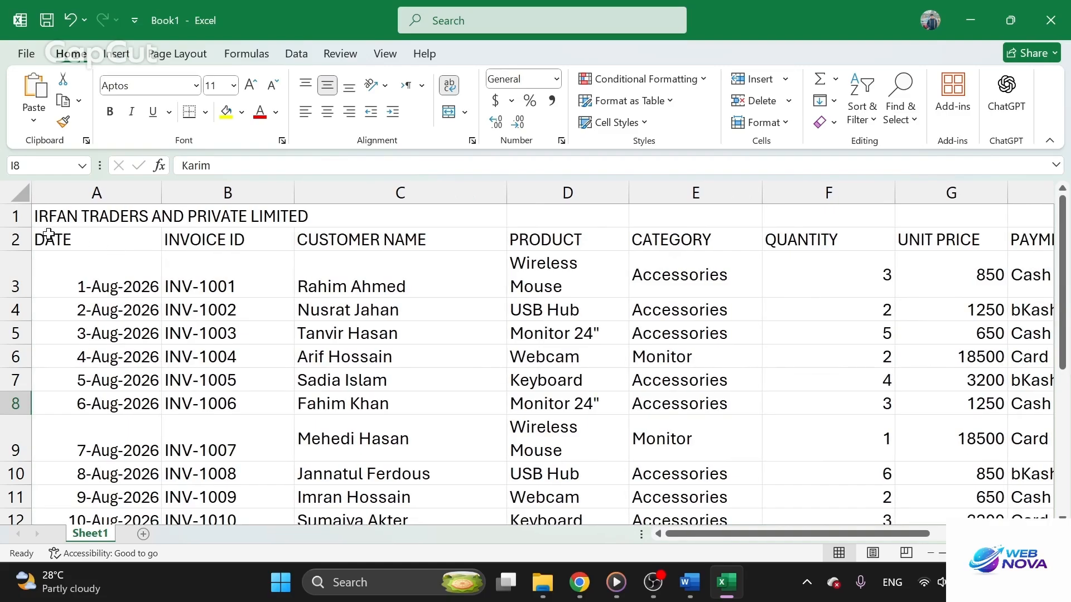
drag(37, 234, 930, 343)
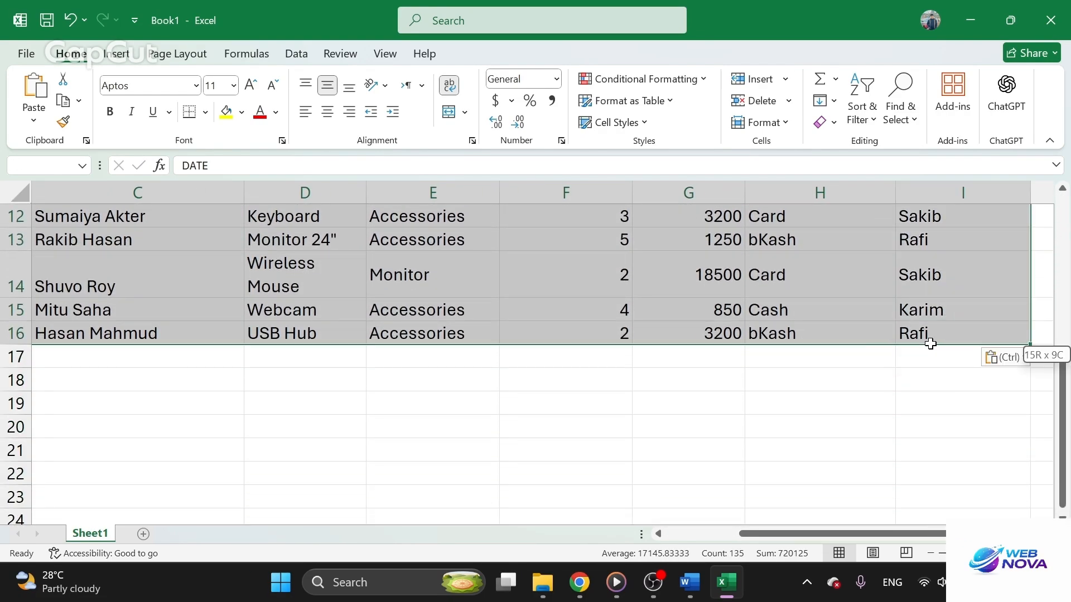
click(330, 116)
click(494, 404)
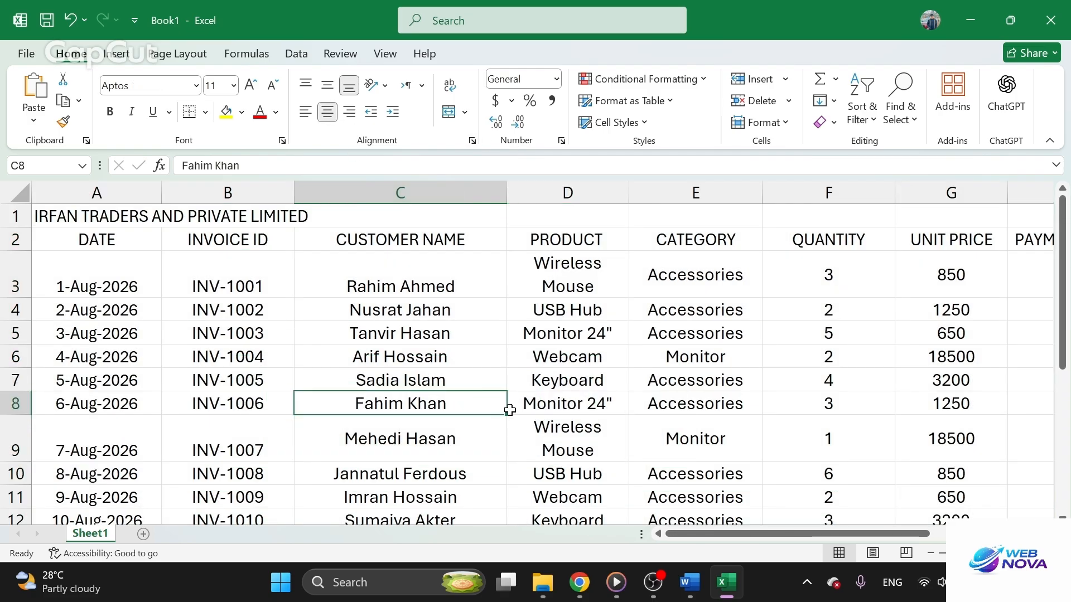
Widen the Product column so that Wireless Mouse fits on one line
scroll(509, 410, down, 4)
click(434, 190)
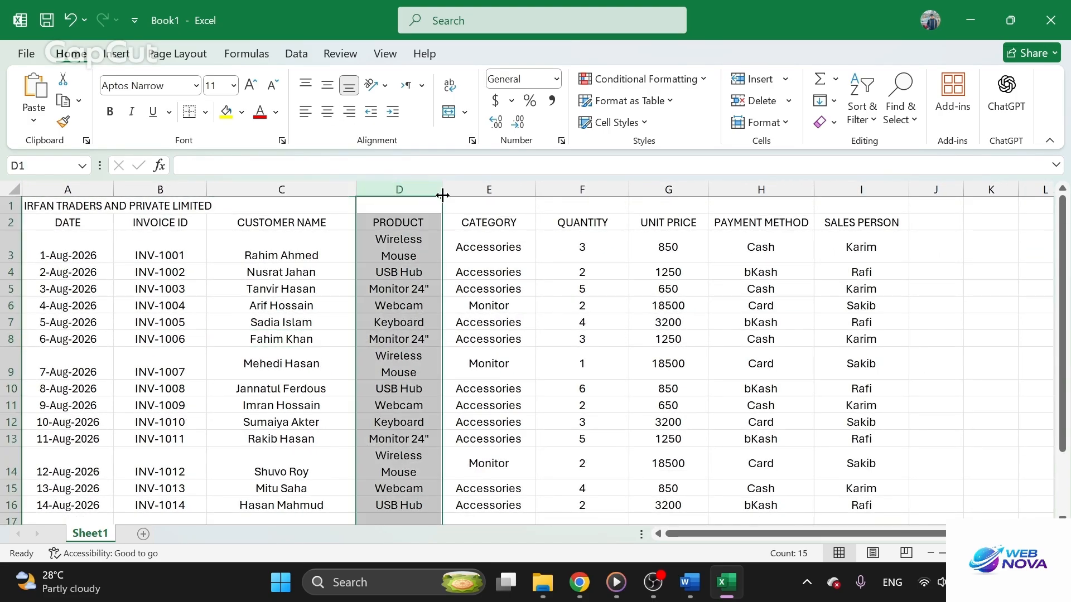
drag(442, 195, 476, 195)
click(478, 254)
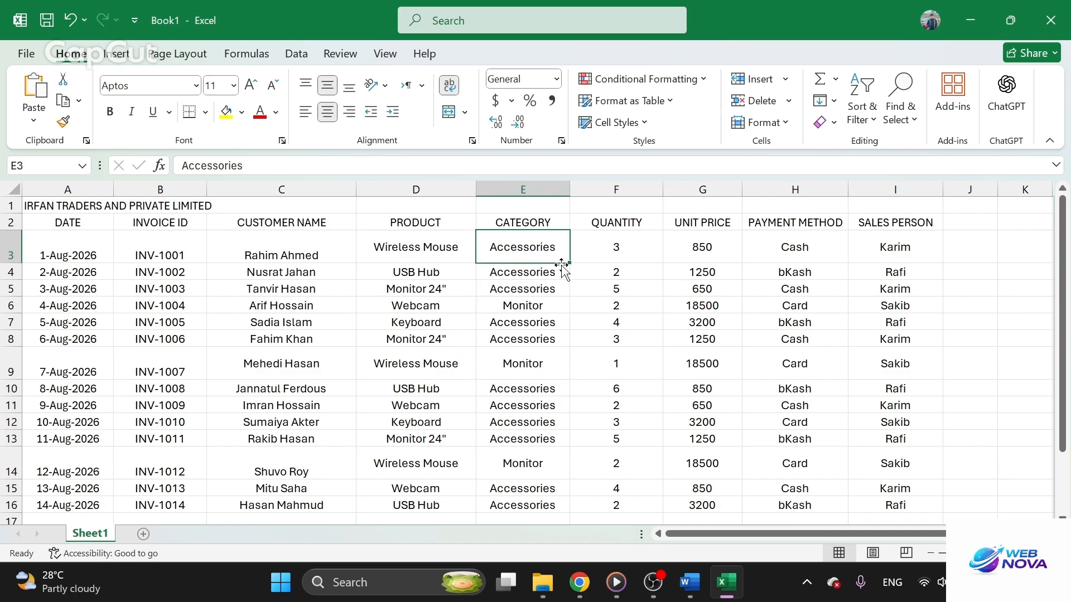
Try to reduce the height of row 3 by editing and re-committing the customer name cell C3
key(Left)
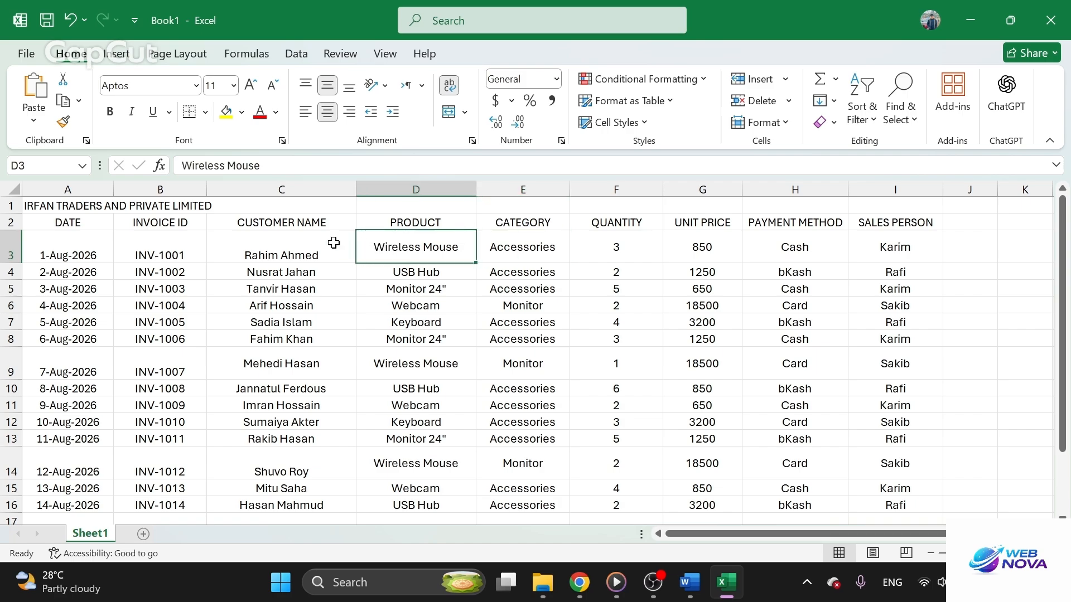
key(Left)
key(F2)
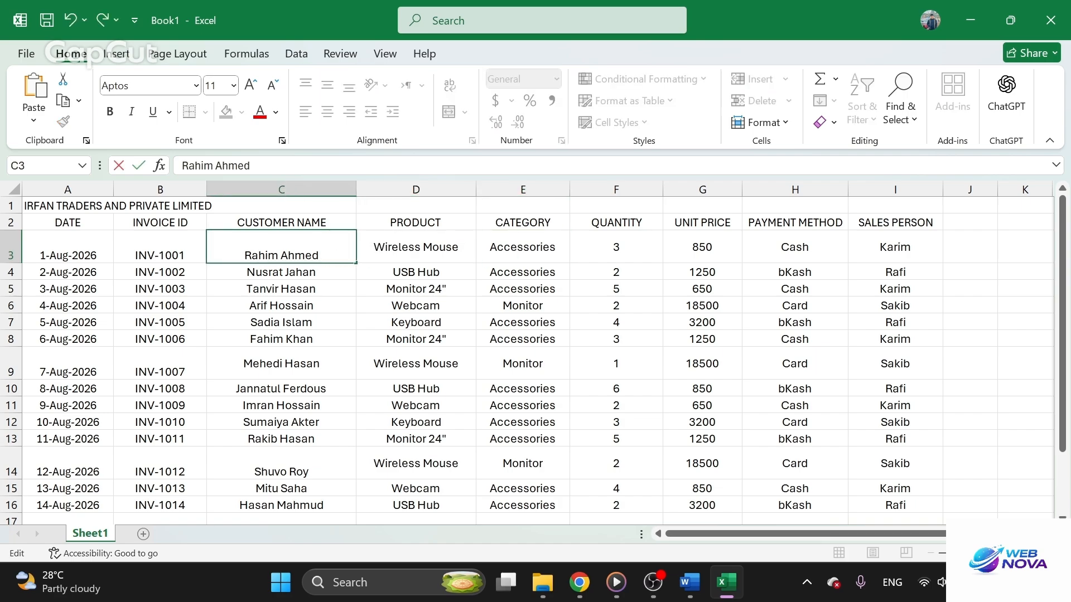
click(154, 239)
click(103, 241)
click(279, 242)
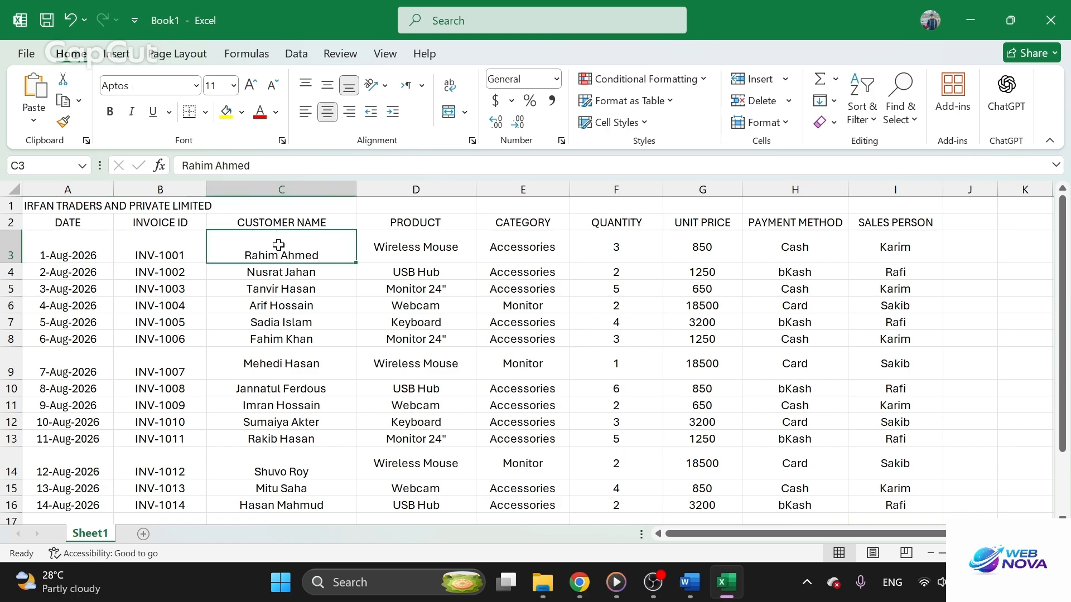
Re-commit the Wireless Mouse entry in D3 so that row 3 refits to single-line height
click(448, 250)
double_click(446, 251)
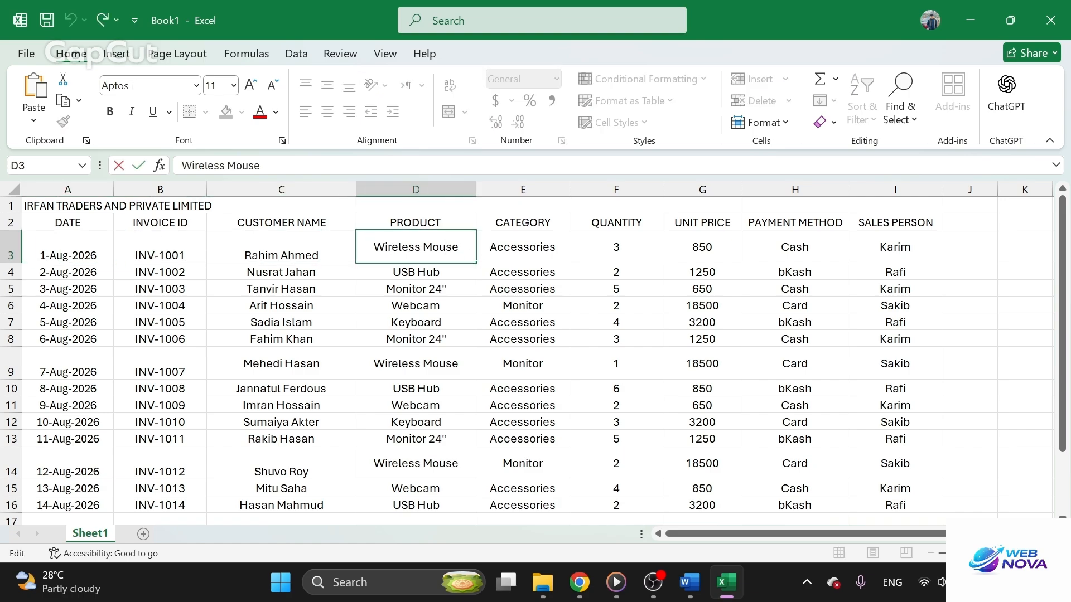
click(523, 254)
click(523, 290)
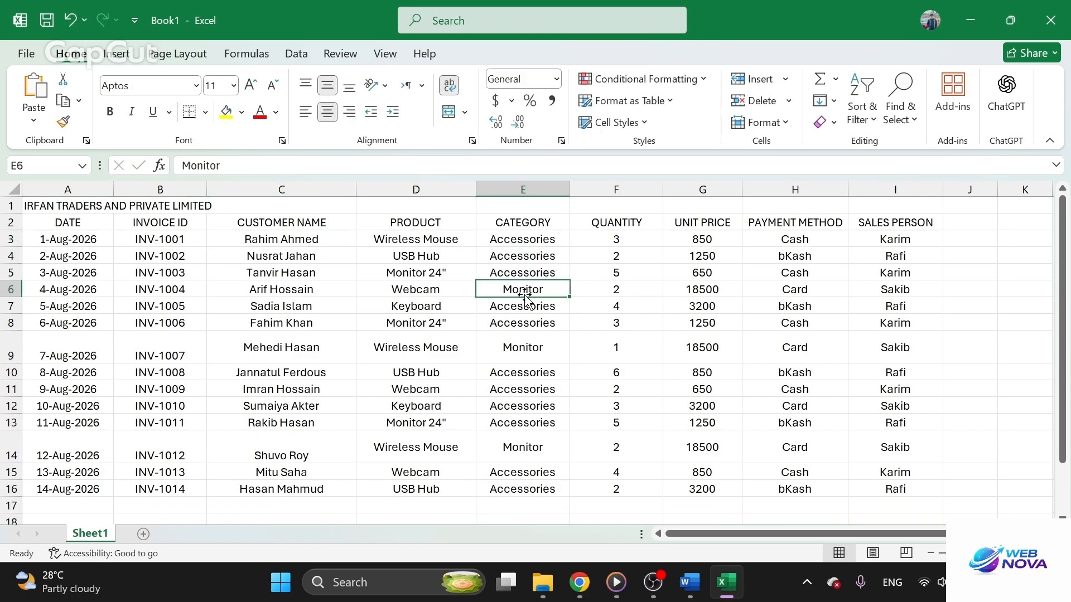
Re-commit the Wireless Mouse entries in D9 and D14 so that rows 9 and 14 refit to single-line height
click(655, 346)
double_click(497, 362)
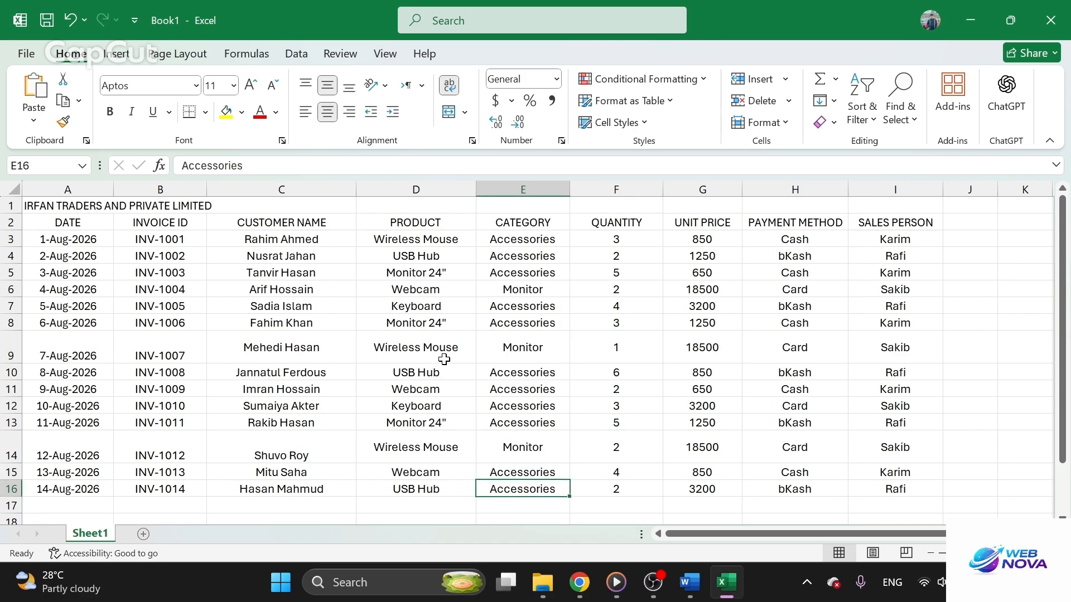
double_click(433, 349)
click(508, 448)
double_click(426, 432)
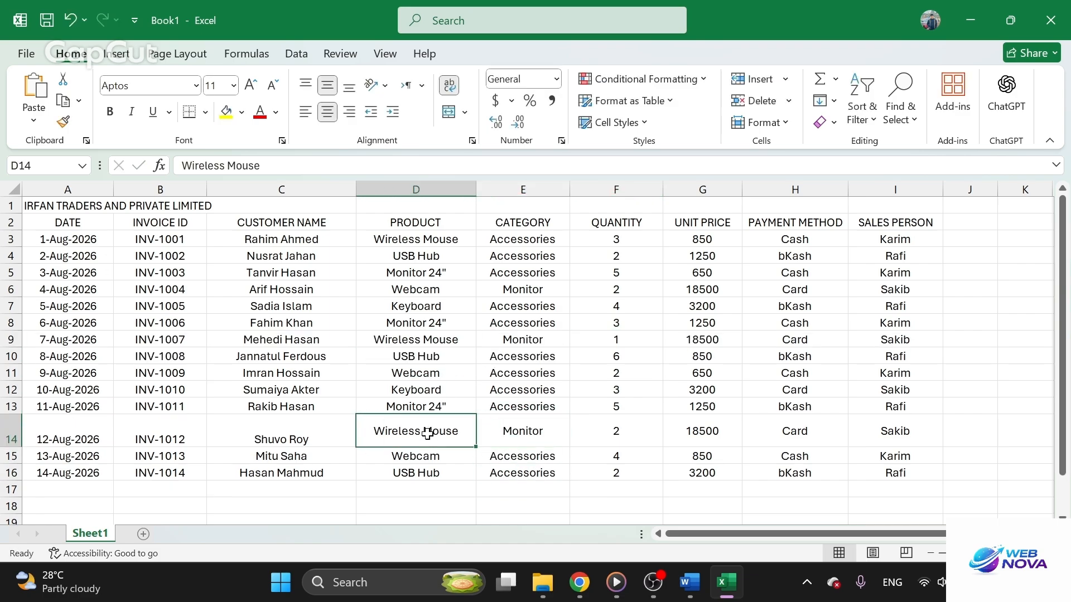
click(548, 471)
click(657, 390)
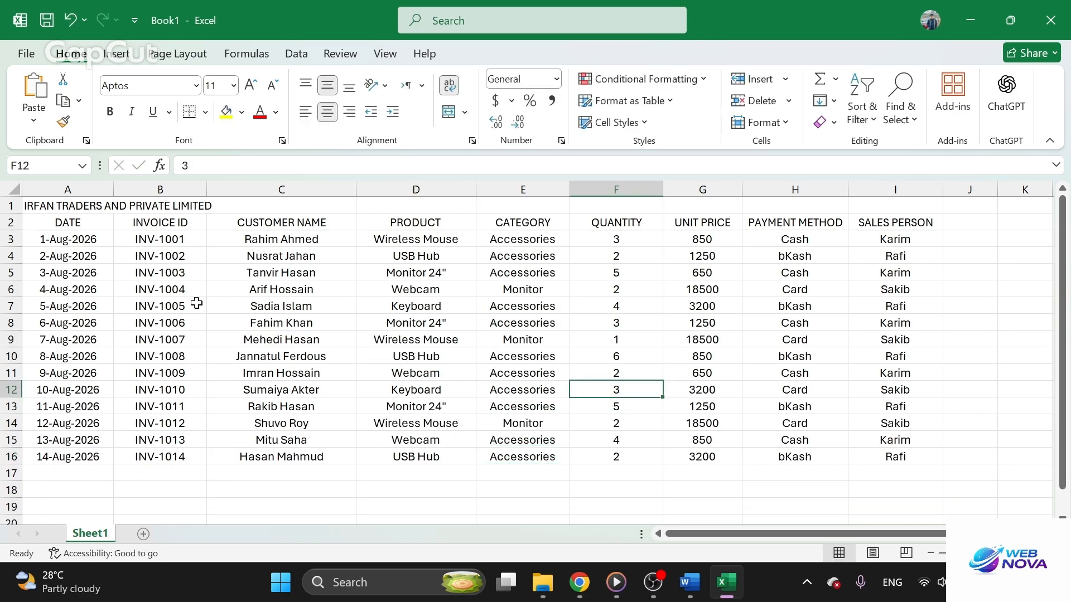
Merge and center the company title across A1:I1 and fill it with a light green theme color
drag(44, 212, 886, 209)
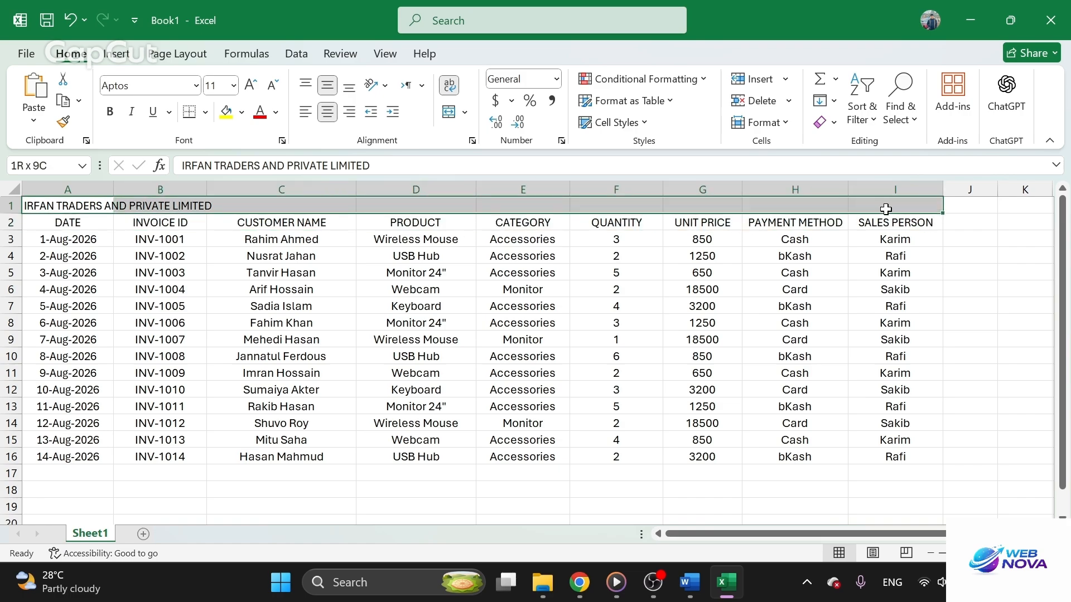
click(449, 111)
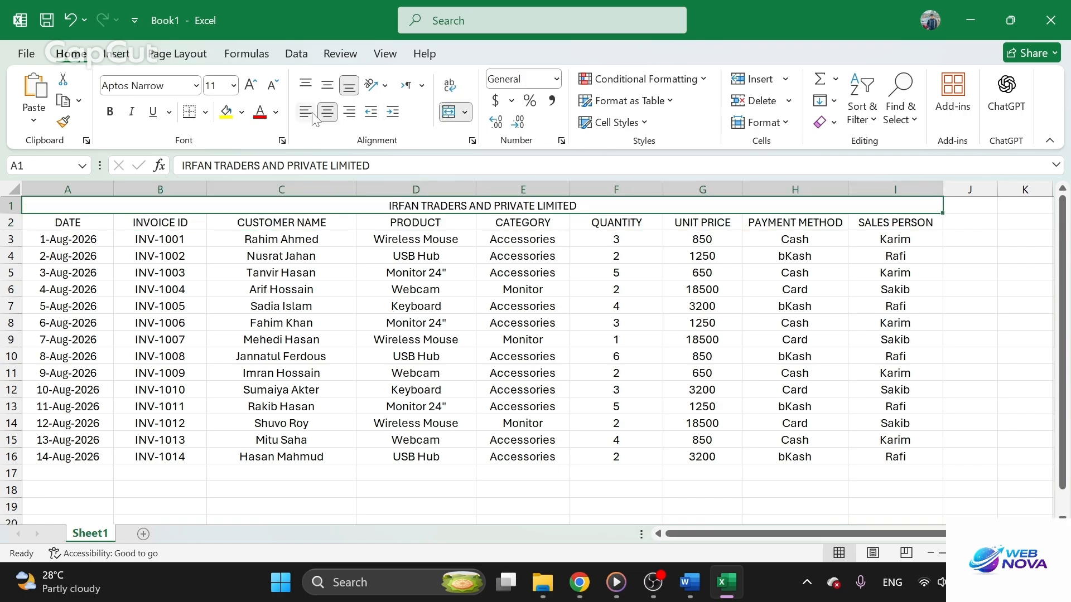
click(241, 113)
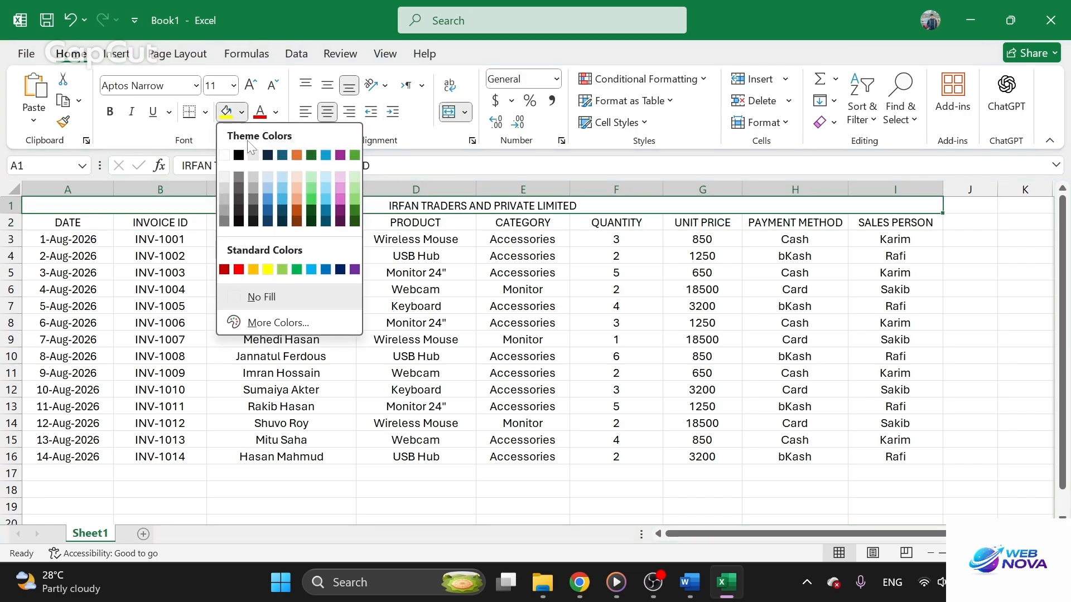
click(312, 183)
click(428, 220)
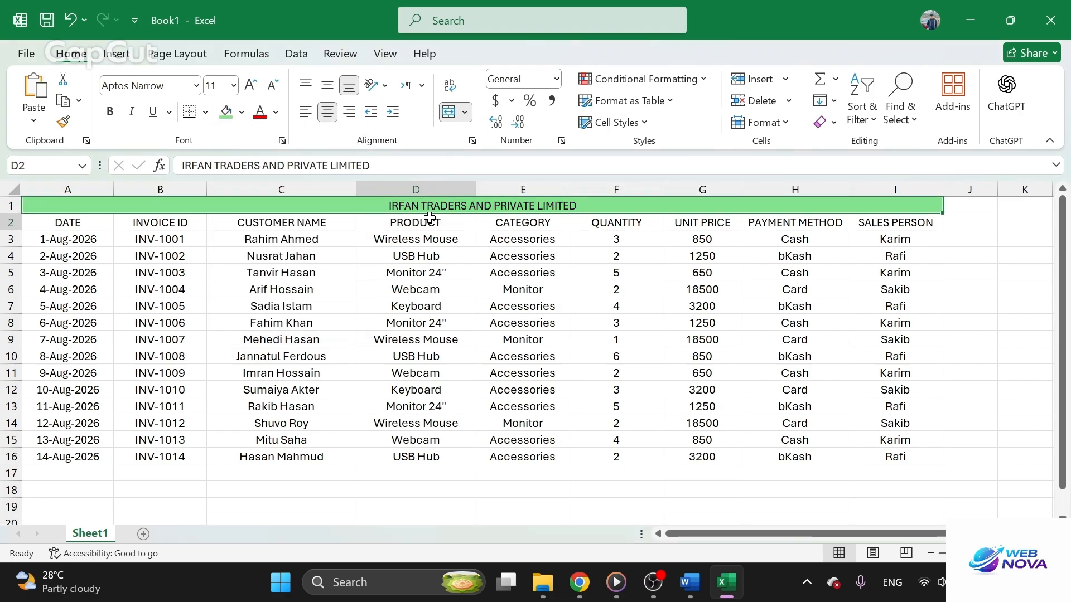
Set the font of the merged company title in row 1 to Britannic Bold
click(429, 210)
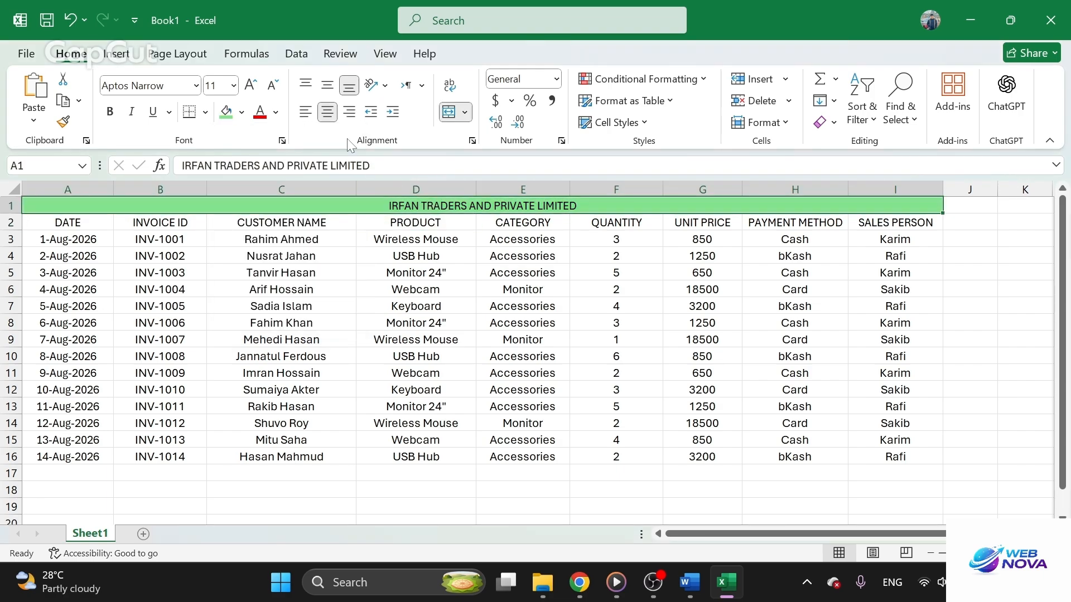
click(197, 86)
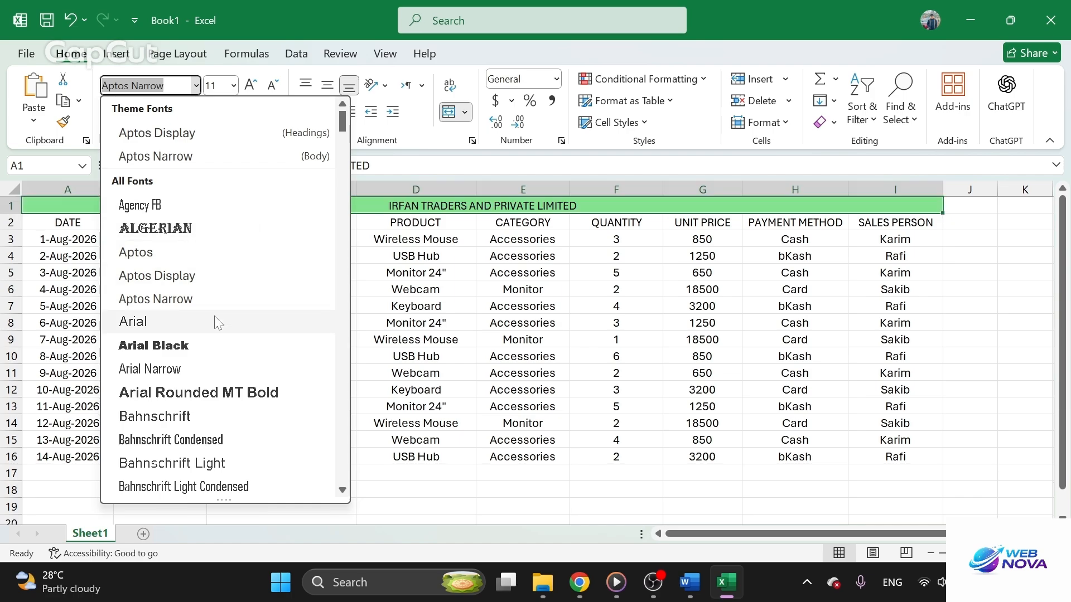
scroll(210, 390, down, 8)
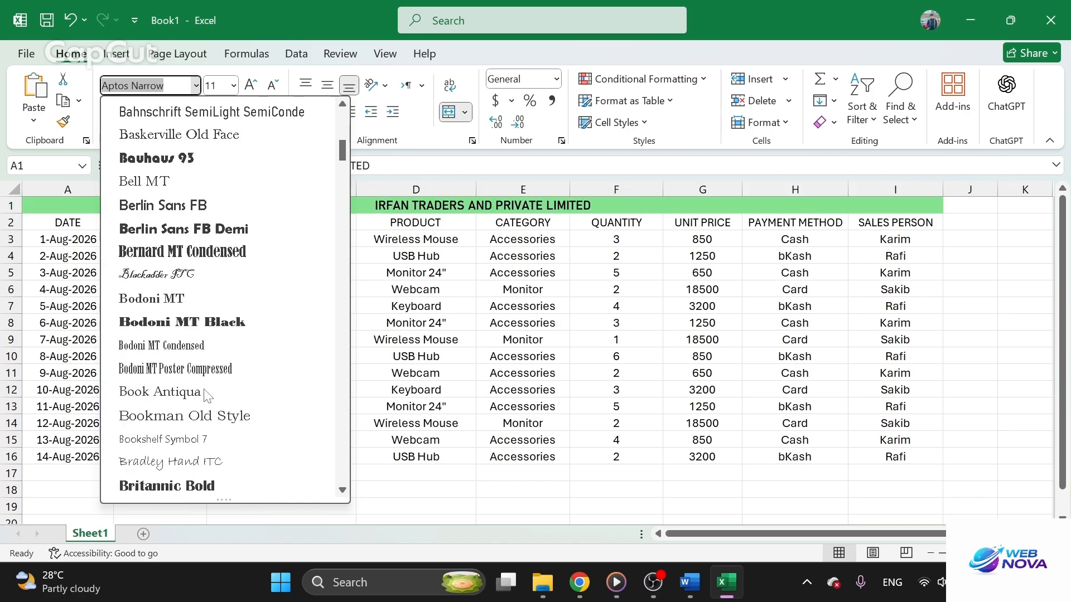
scroll(207, 395, down, 1)
click(198, 414)
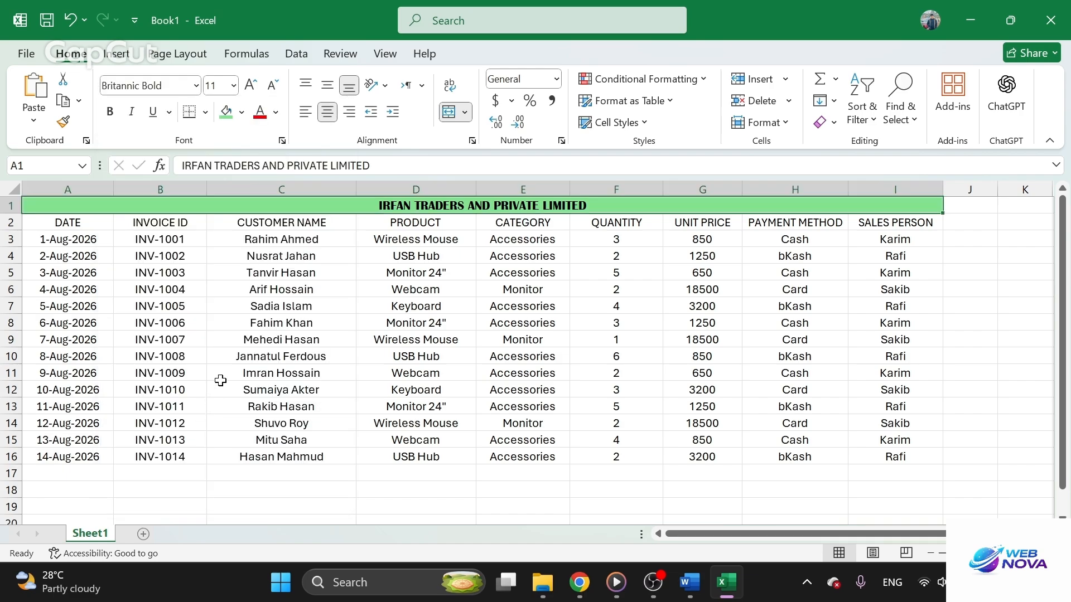
Enlarge the company title's text in successive font-size increments to beyond 18 points
double_click(547, 207)
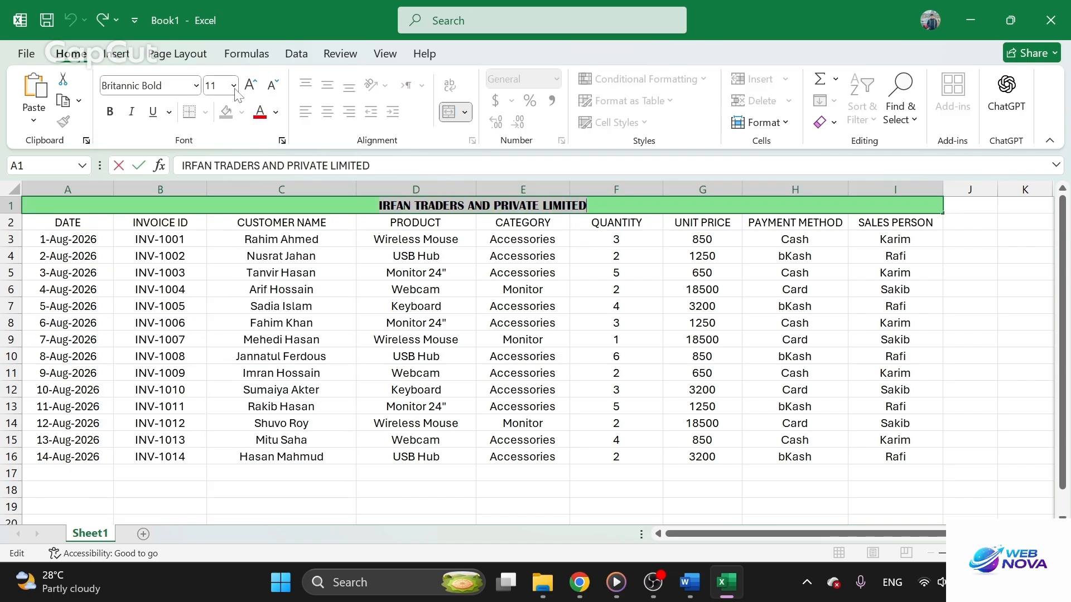
click(250, 86)
click(251, 86)
click(250, 85)
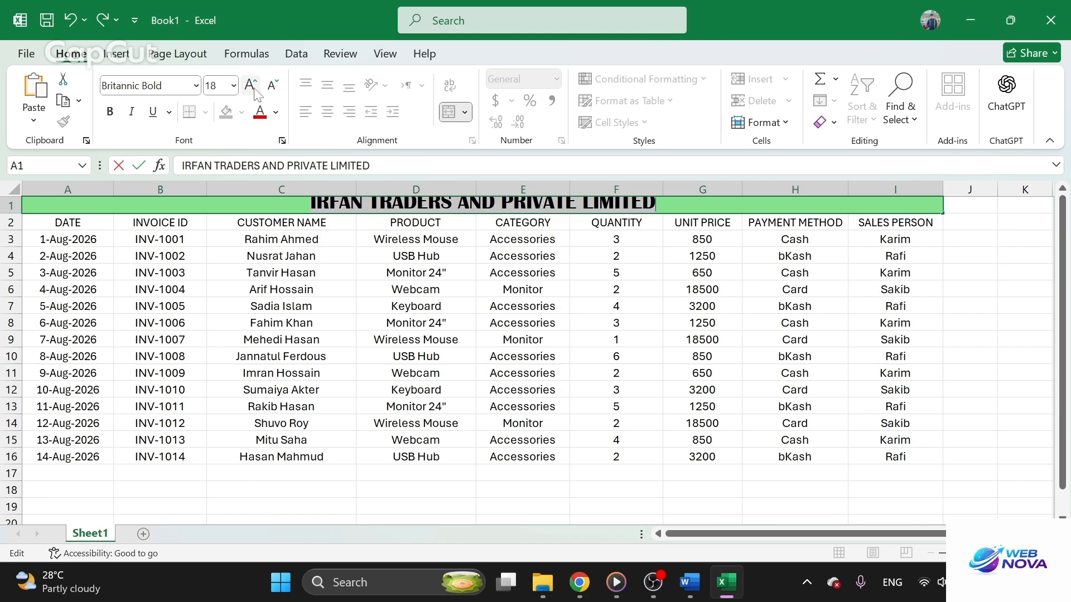
click(416, 307)
click(424, 209)
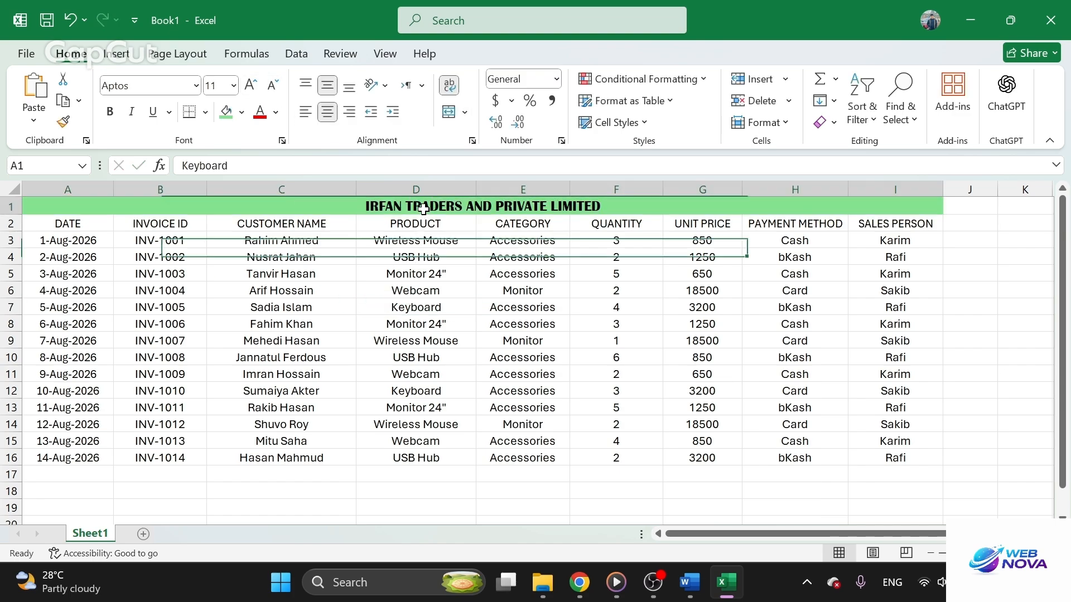
click(251, 86)
click(251, 86)
click(251, 86)
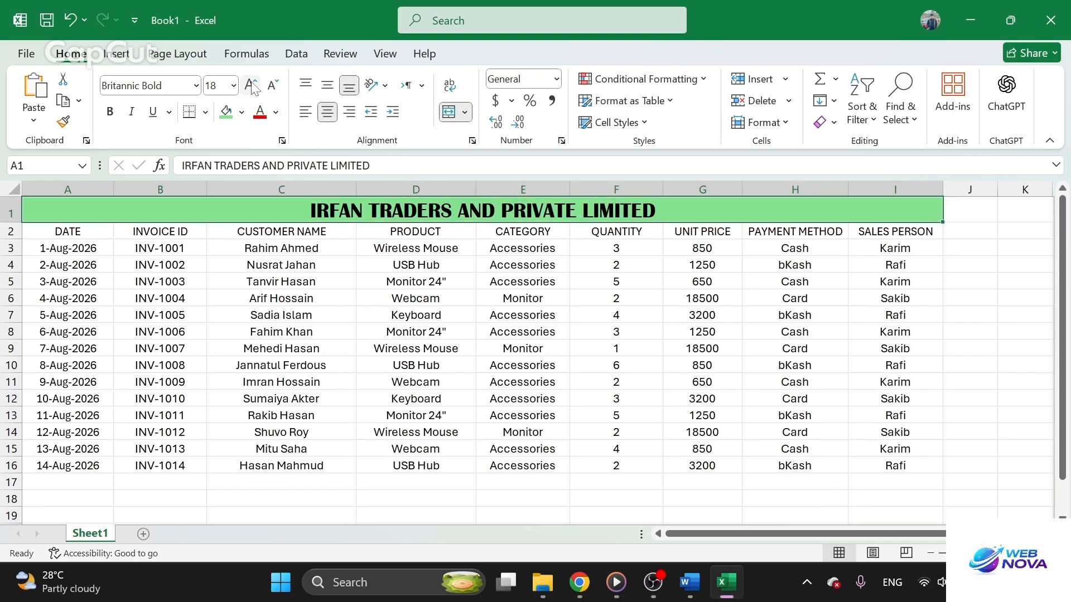
click(251, 85)
click(251, 86)
click(252, 86)
click(396, 438)
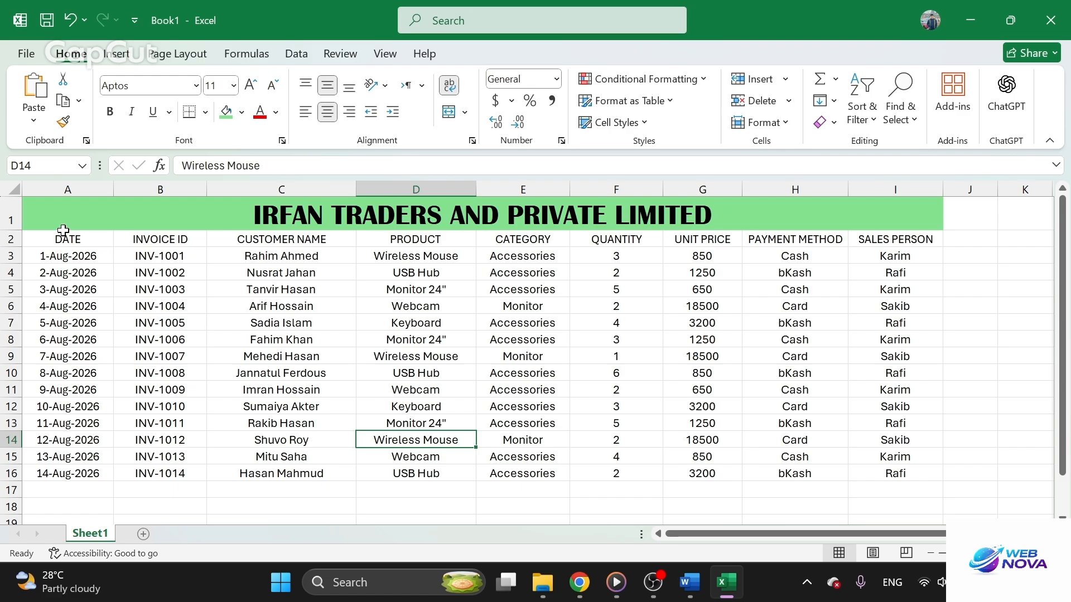
Switch to the Word source document, close it without saving its changes, and return to the Excel sheet
mouse_move(63, 232)
mouse_down()
mouse_move(184, 276)
mouse_move(825, 432)
mouse_move(892, 454)
mouse_move(897, 473)
mouse_move(881, 468)
mouse_up()
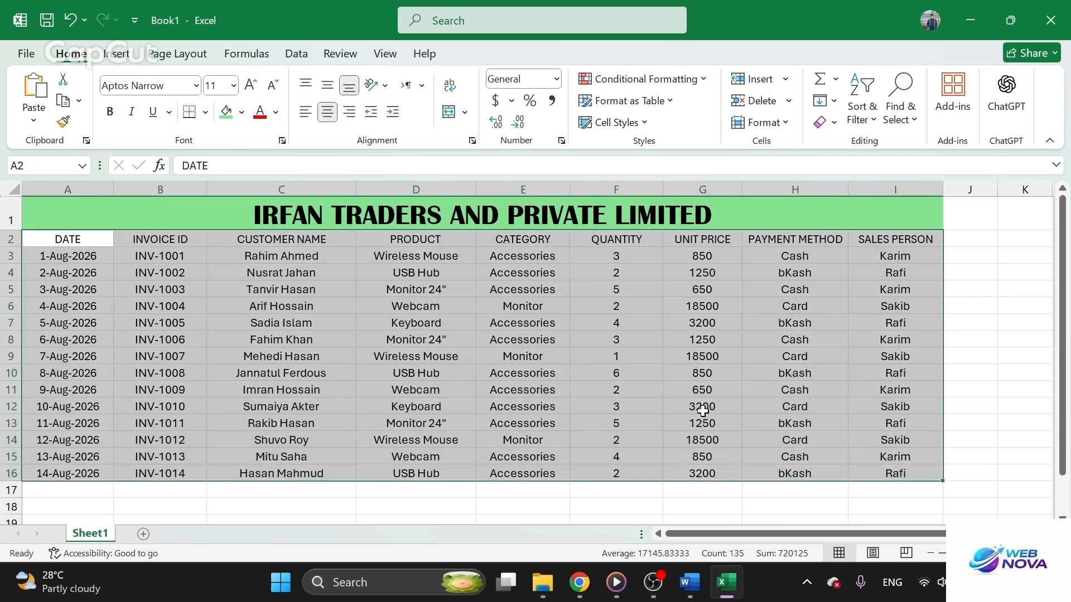
click(690, 582)
scroll(983, 310, down, 5)
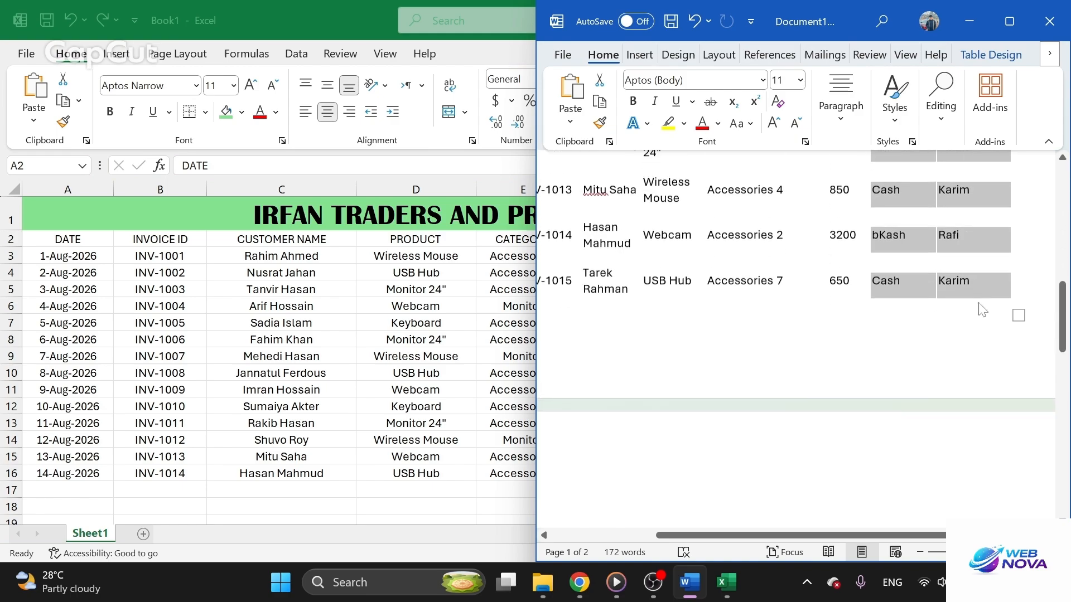
scroll(982, 309, up, 2)
click(1050, 21)
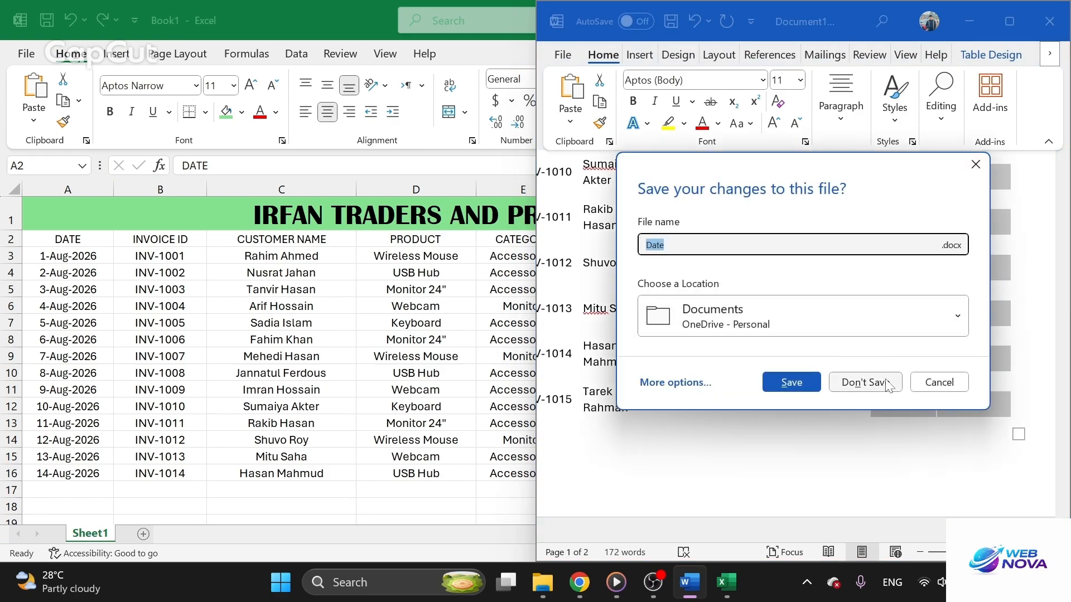
click(865, 383)
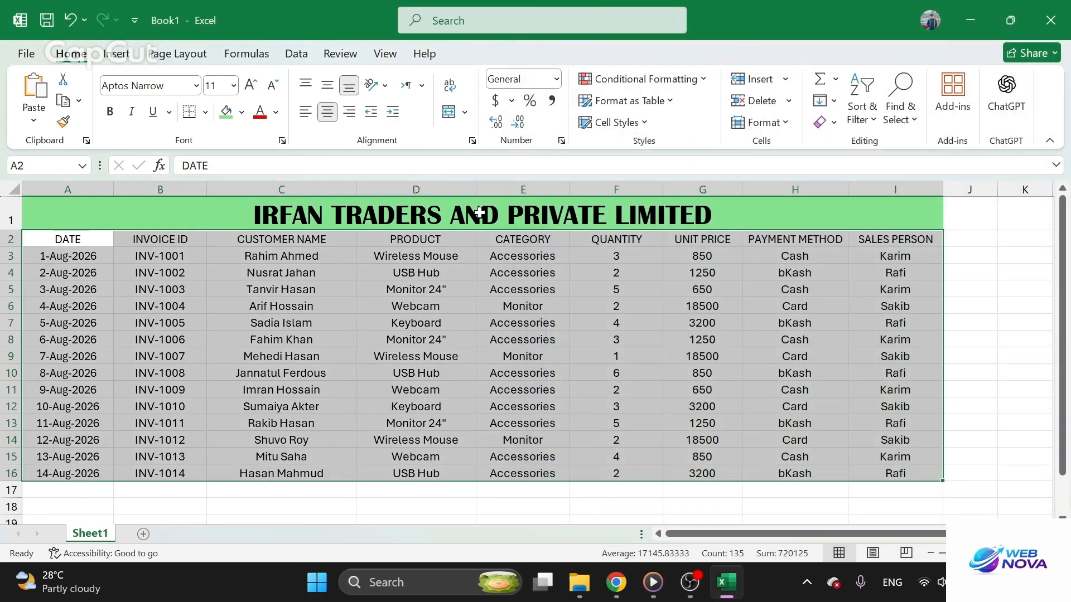
click(522, 339)
Apply All Borders to the header and data range A2:I16
drag(24, 245, 903, 468)
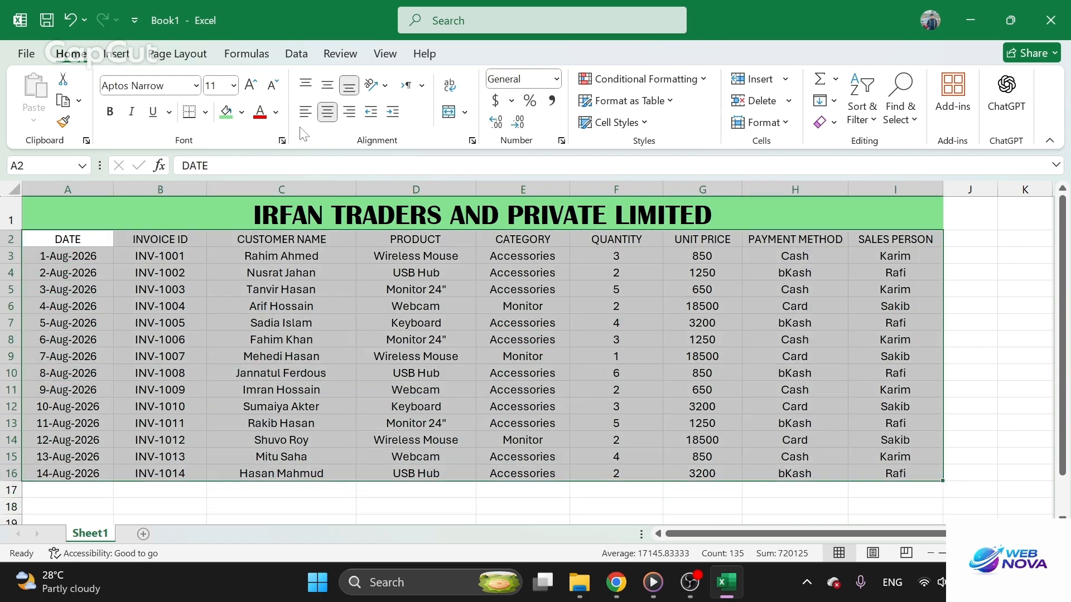
click(206, 117)
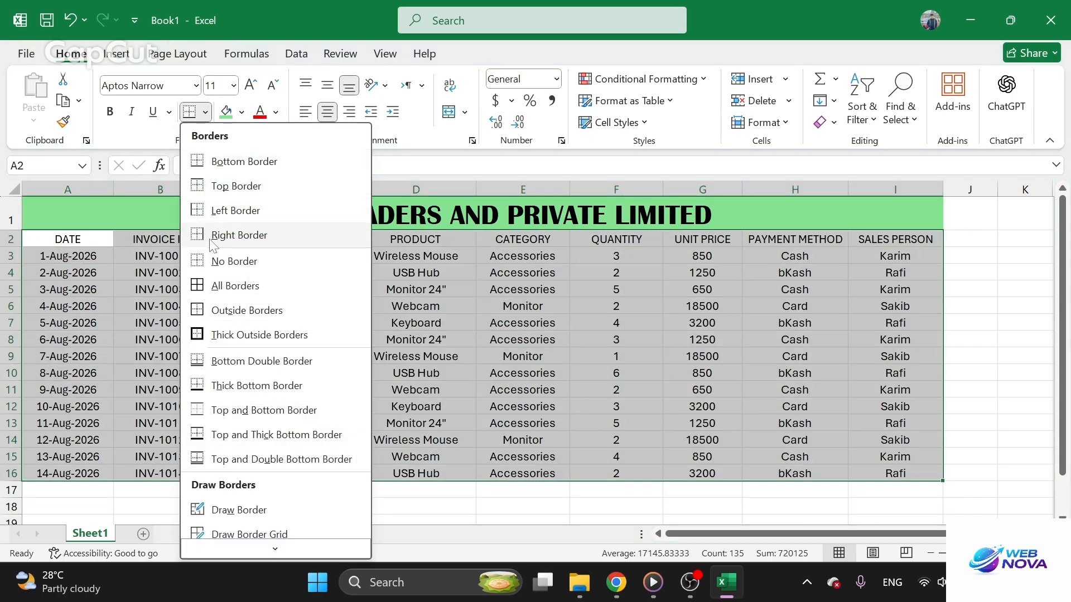
click(226, 285)
drag(301, 306, 301, 289)
scroll(808, 395, down, 3)
scroll(727, 380, up, 3)
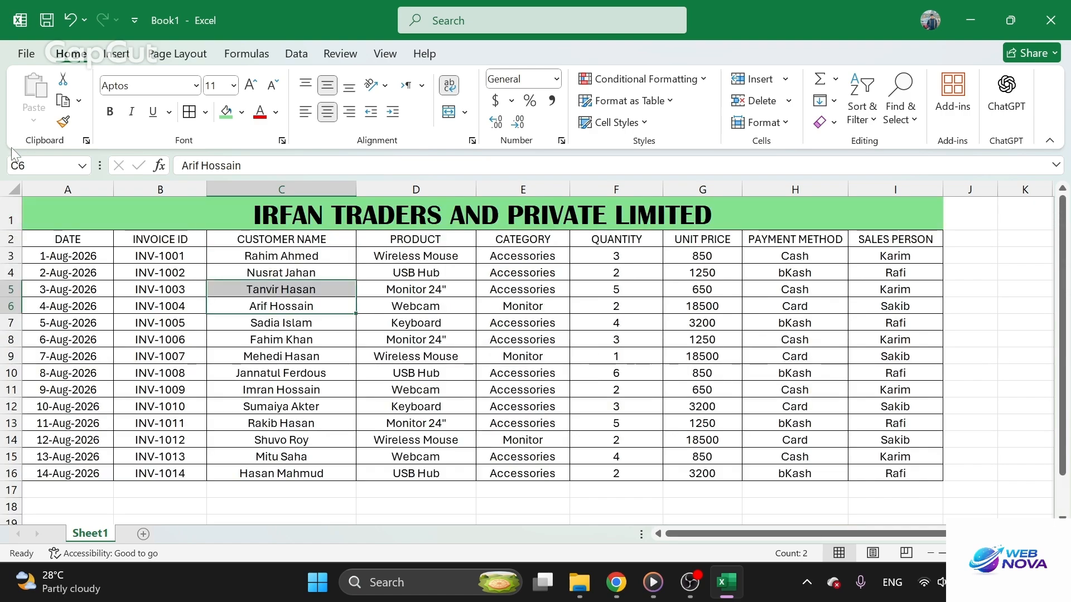
Format A2:I16 as a table with headers, using the medium green style with a dark green header and banded rows
drag(72, 238, 917, 473)
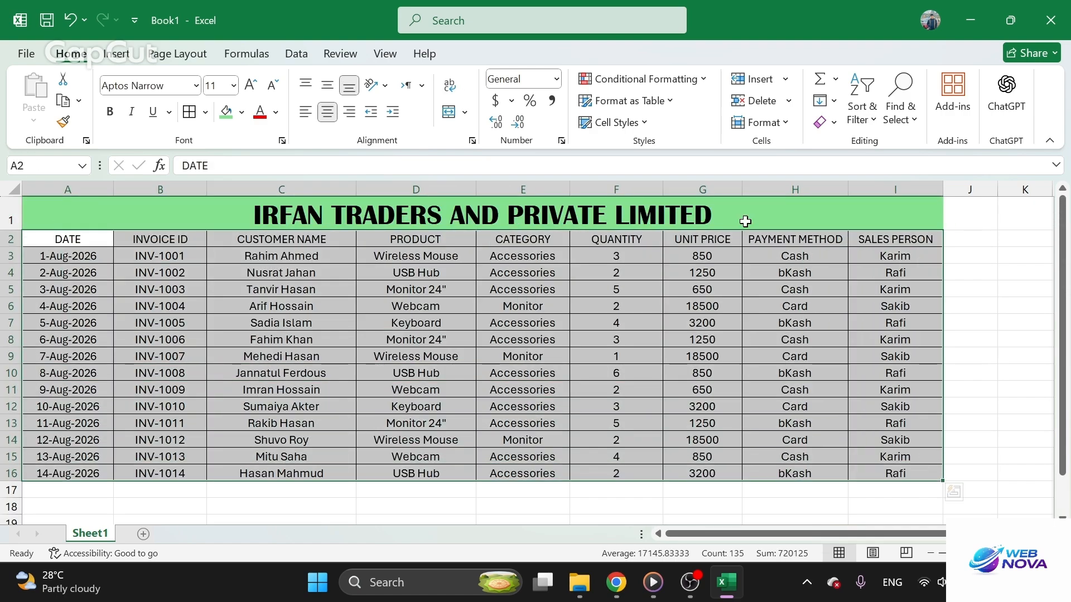
click(625, 101)
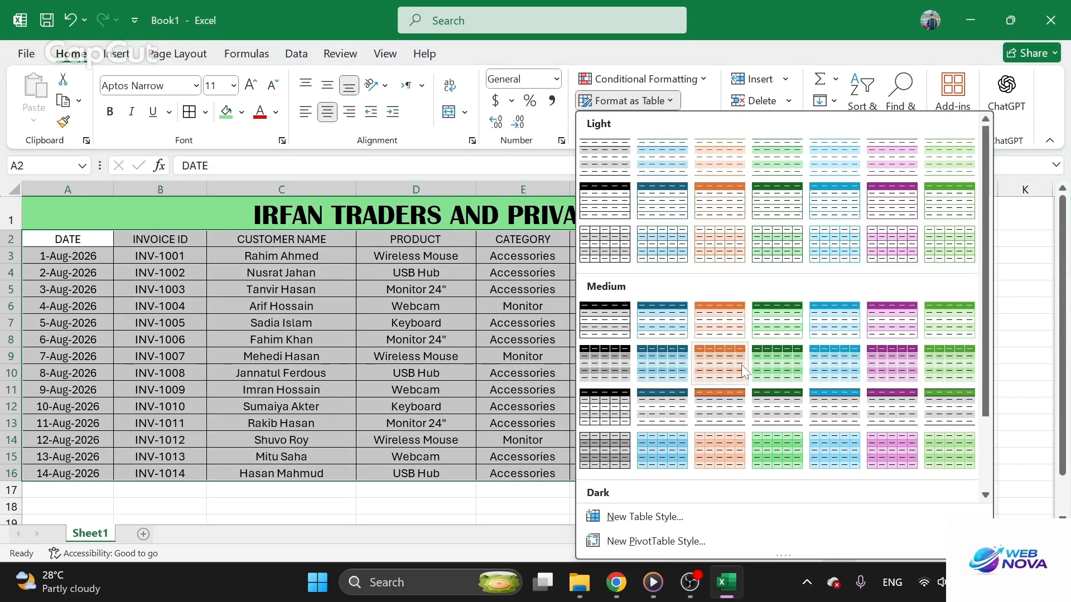
click(789, 360)
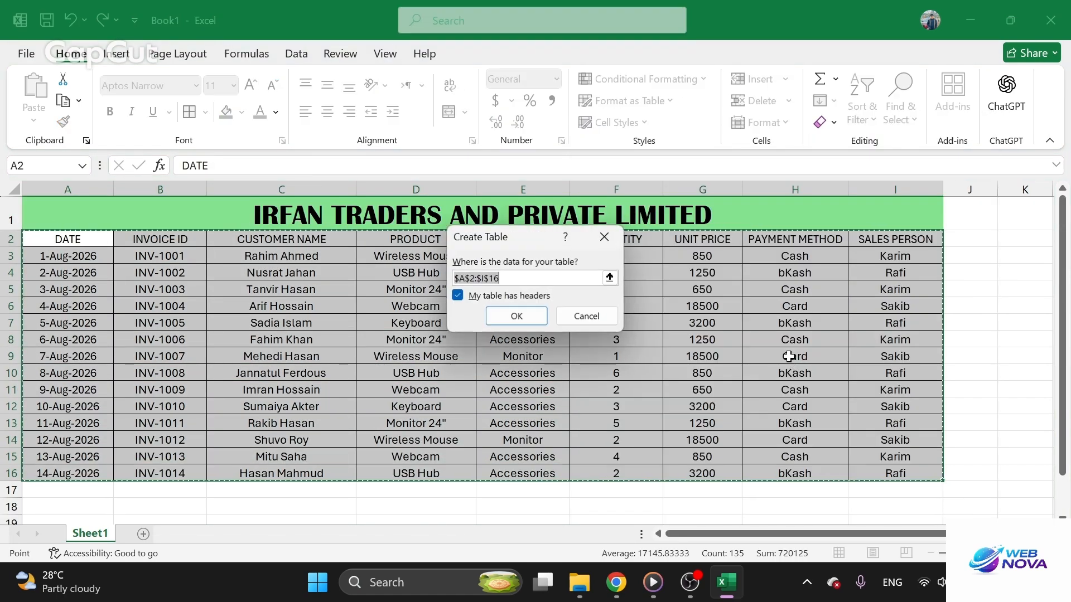
click(516, 314)
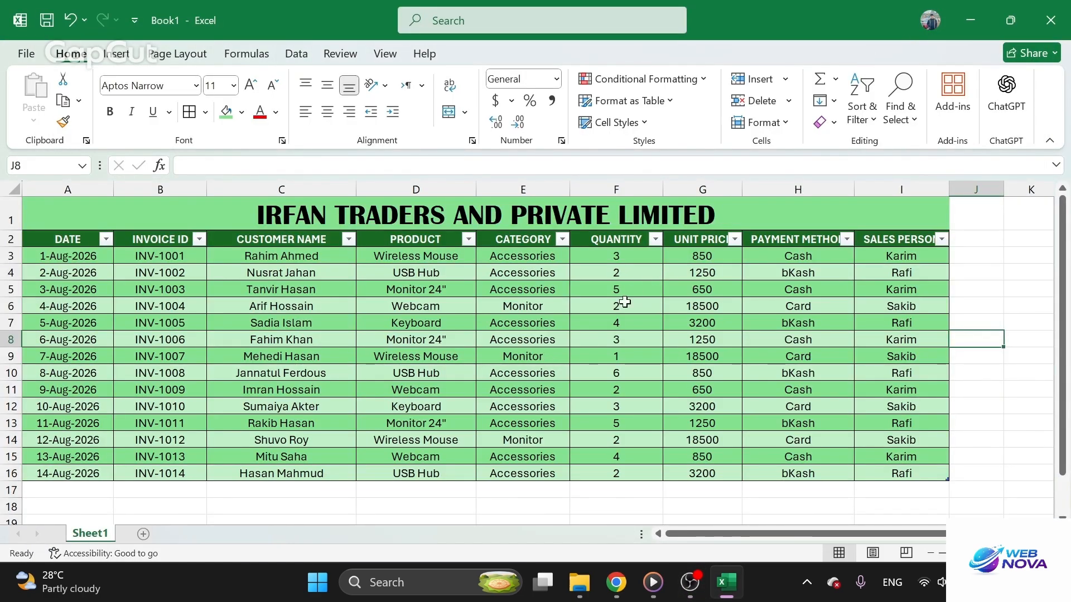
click(595, 369)
scroll(468, 366, down, 6)
scroll(467, 365, up, 6)
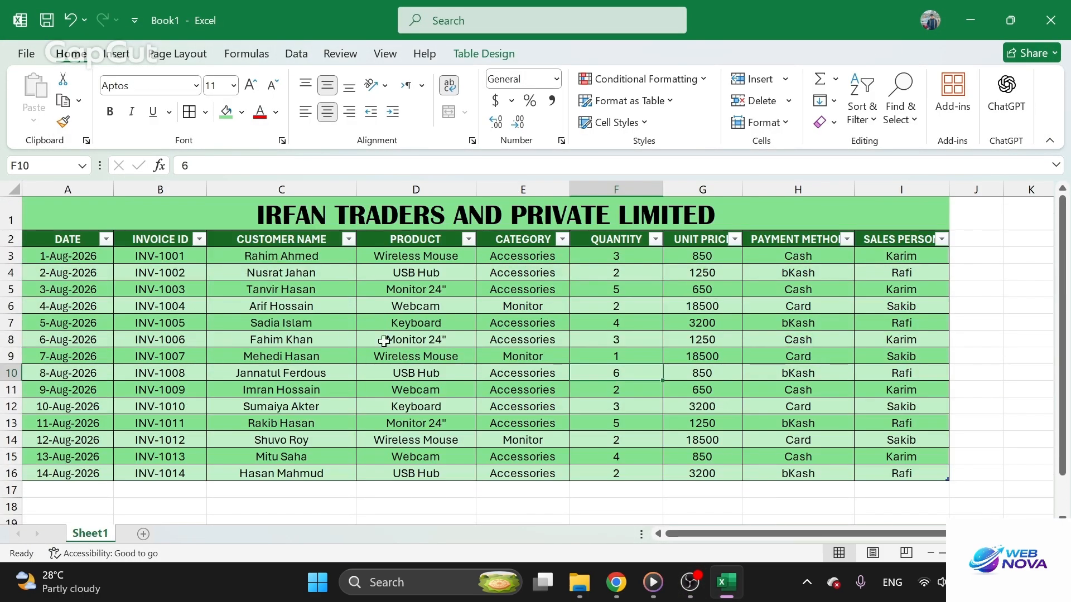
drag(38, 254, 117, 273)
click(311, 350)
click(498, 424)
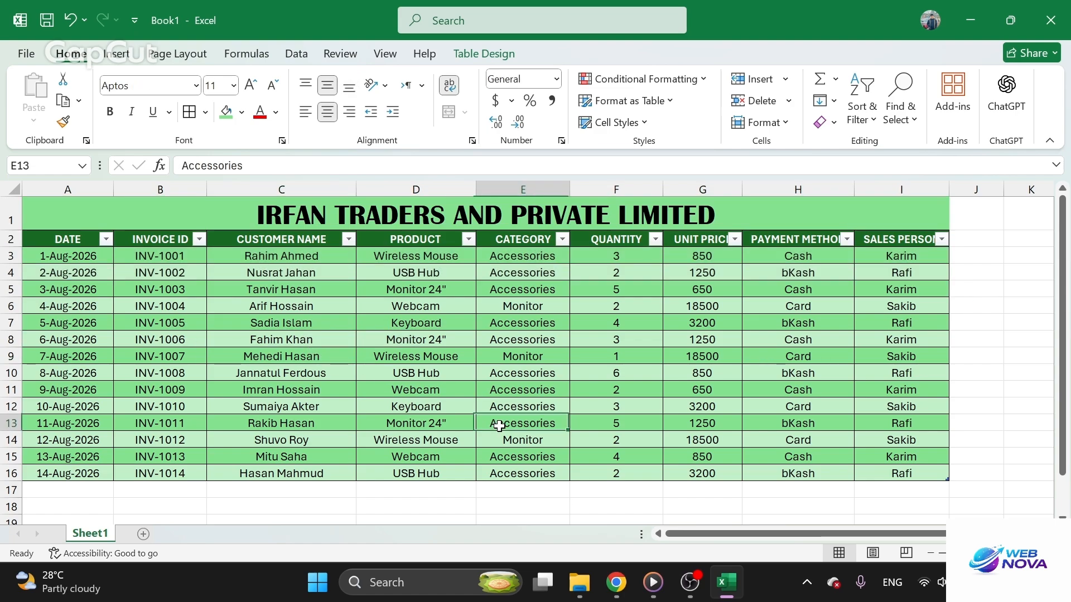